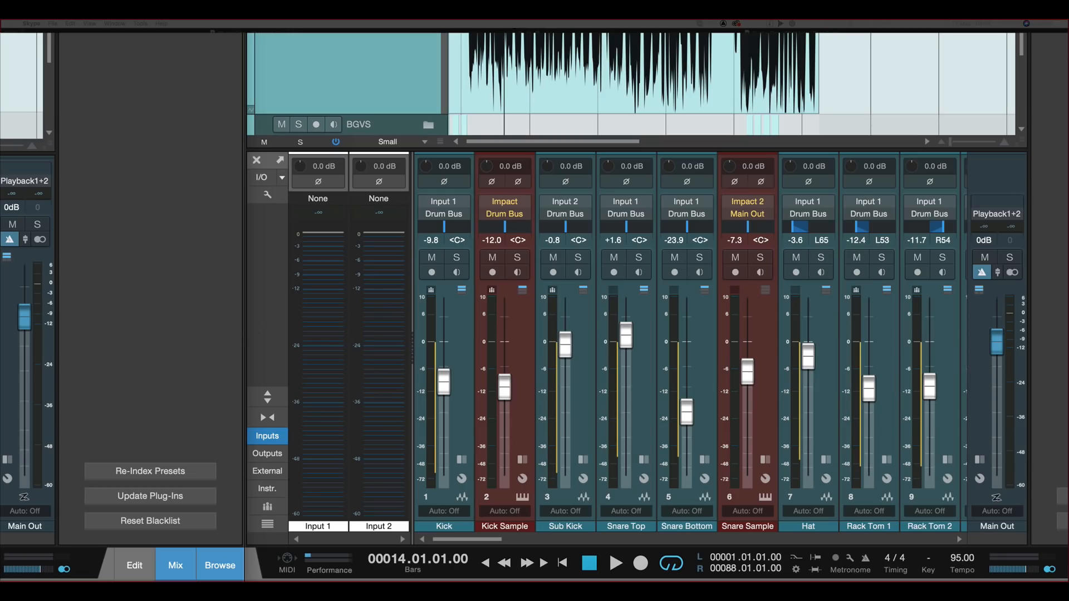
Step: Hide the input channels in the console and show them again
click(267, 432)
click(267, 433)
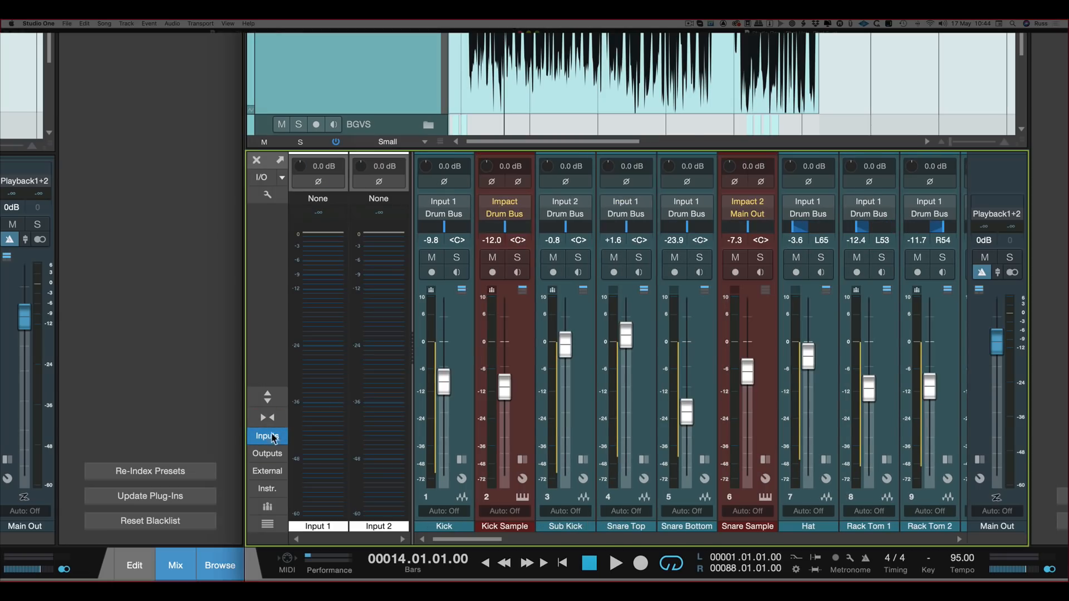
drag(340, 239, 339, 240)
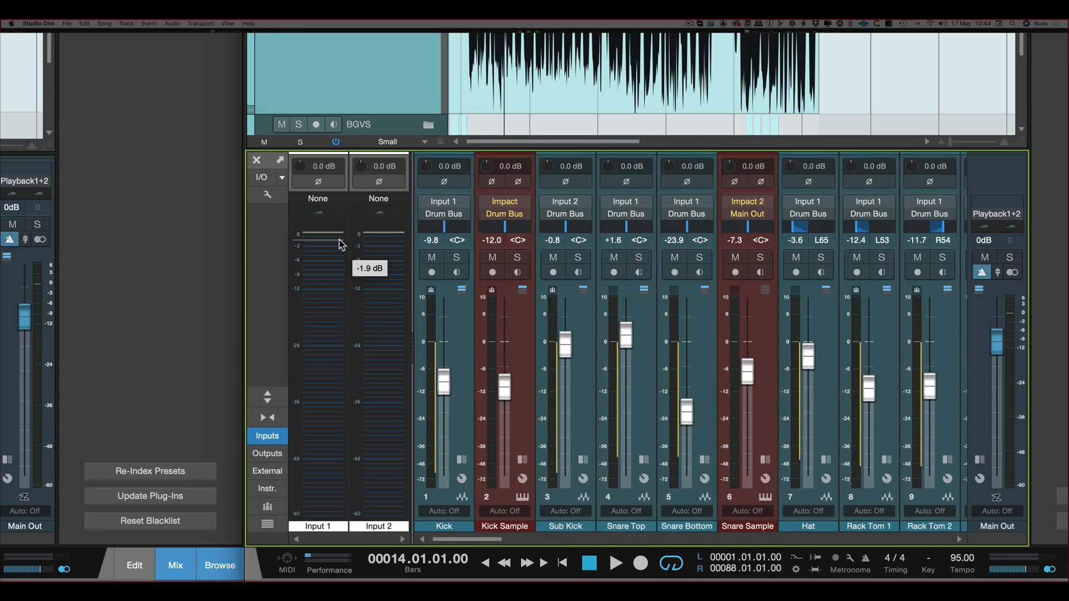
mouse_move(413, 343)
mouse_down()
mouse_move(556, 337)
mouse_move(413, 341)
mouse_up()
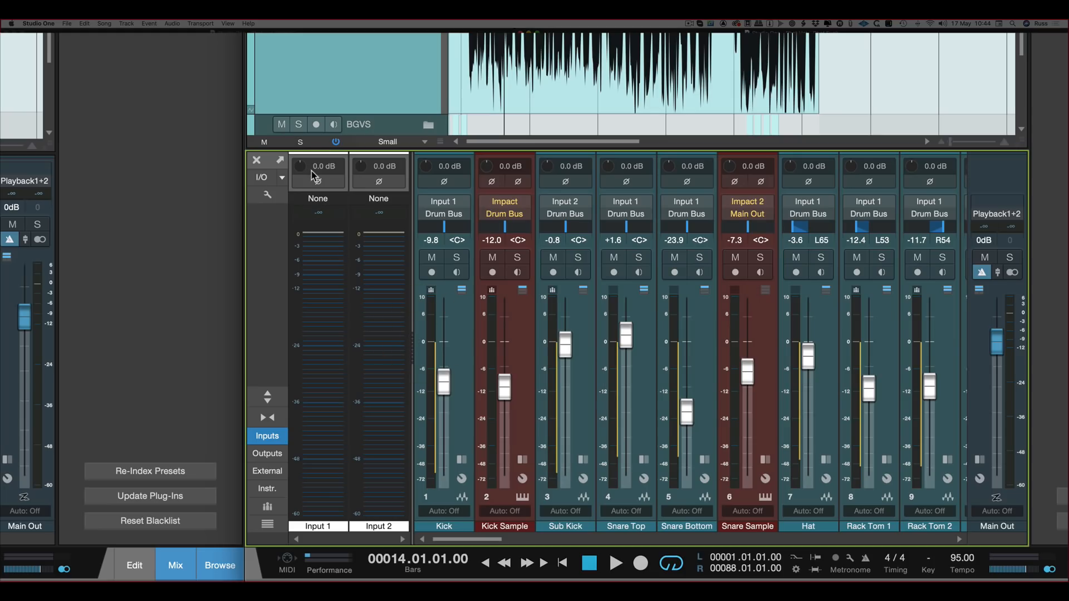
Step: Lower the Input 1 channel's input gain to -0.5 dB and toggle its polarity inversion on and off several times
mouse_move(301, 167)
mouse_down()
mouse_move(305, 134)
mouse_move(299, 204)
mouse_move(300, 122)
mouse_move(296, 169)
mouse_up()
click(321, 185)
click(321, 185)
click(322, 185)
click(322, 185)
click(322, 185)
click(322, 185)
click(374, 265)
mouse_move(389, 253)
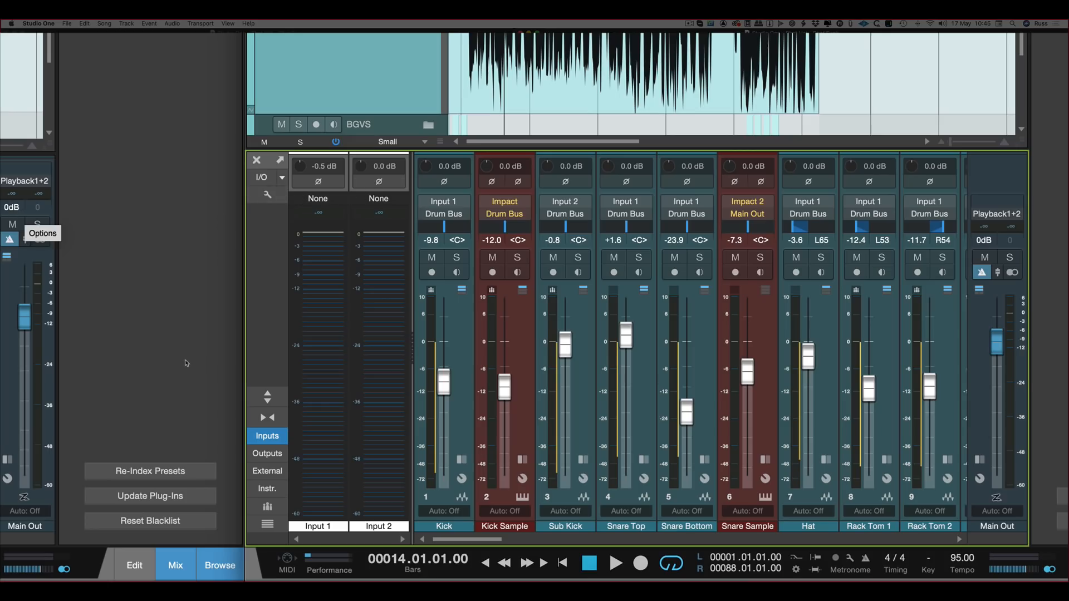
Step: Open the console options in each of the two song windows to compare the channel display settings
click(16, 368)
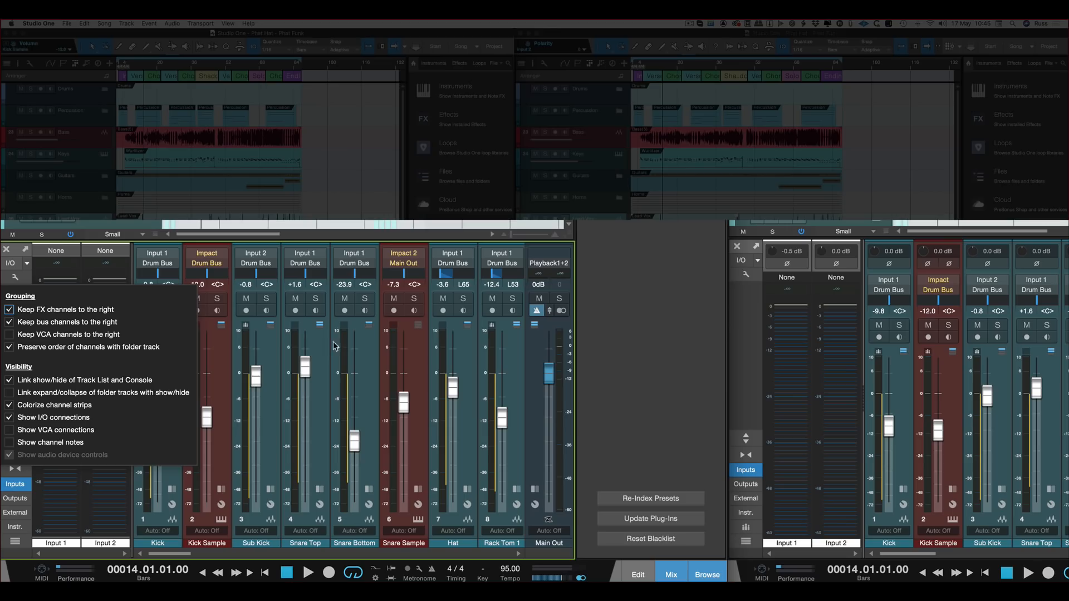
click(745, 277)
click(745, 276)
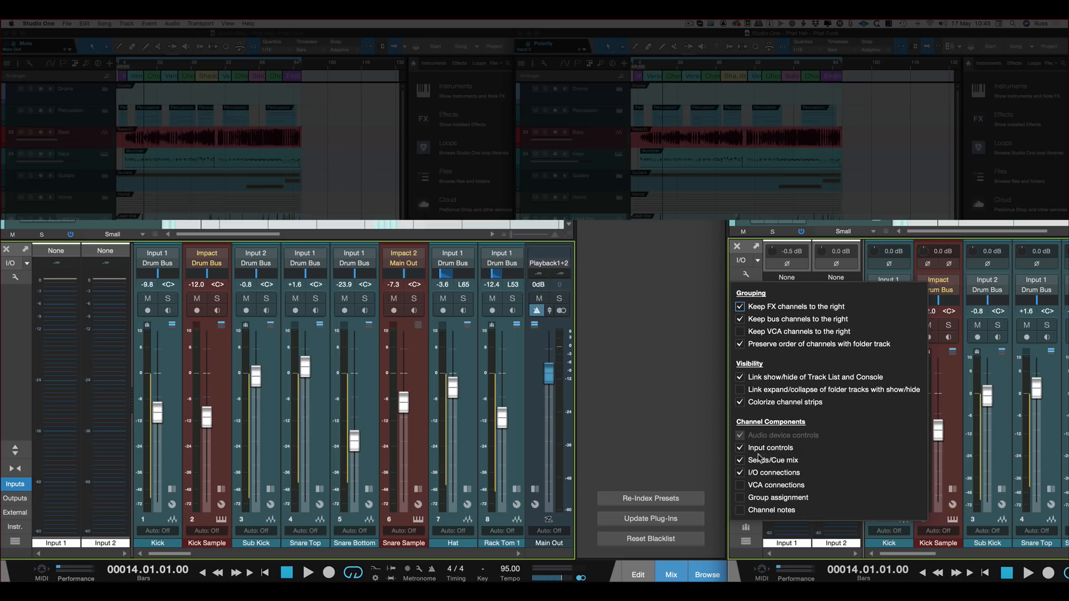
Step: Switch the Input controls, Sends/Cue mix, I/O connections and VCA connections components off or on and back, and close the console options
click(740, 449)
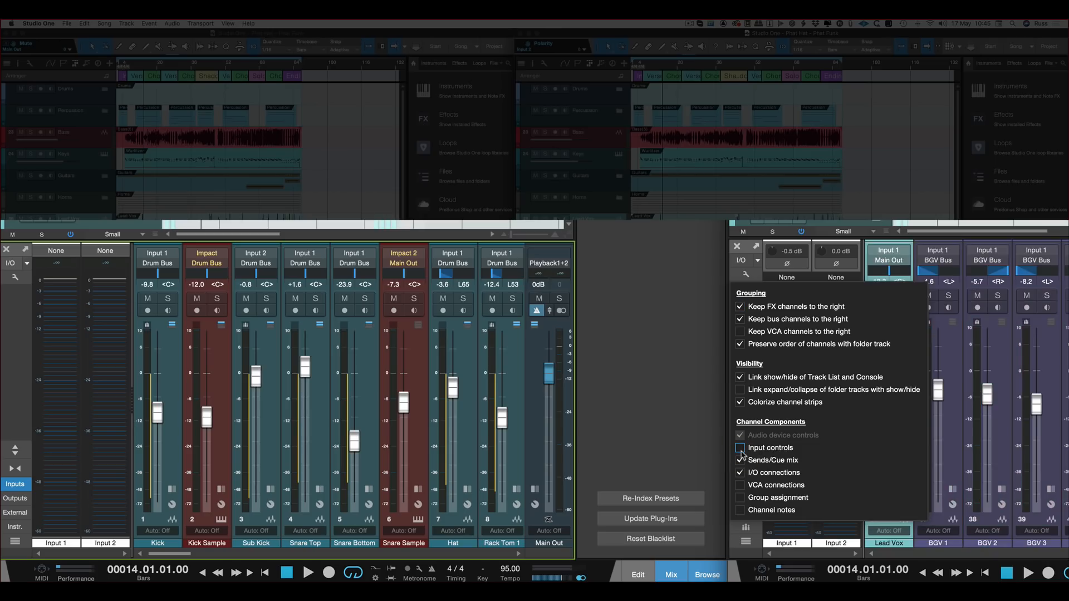
click(740, 449)
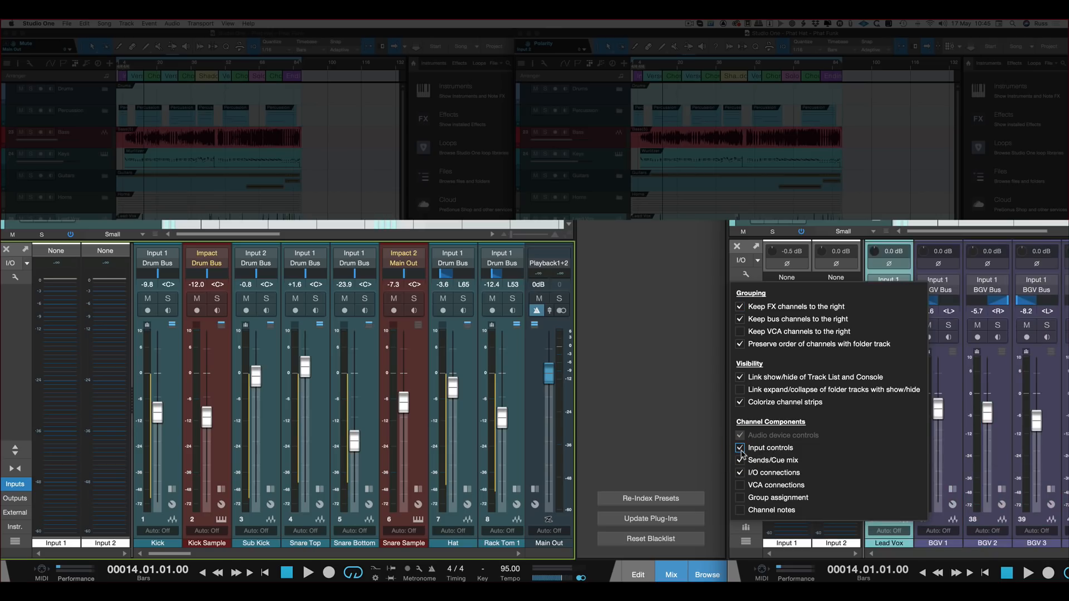
click(740, 460)
click(740, 473)
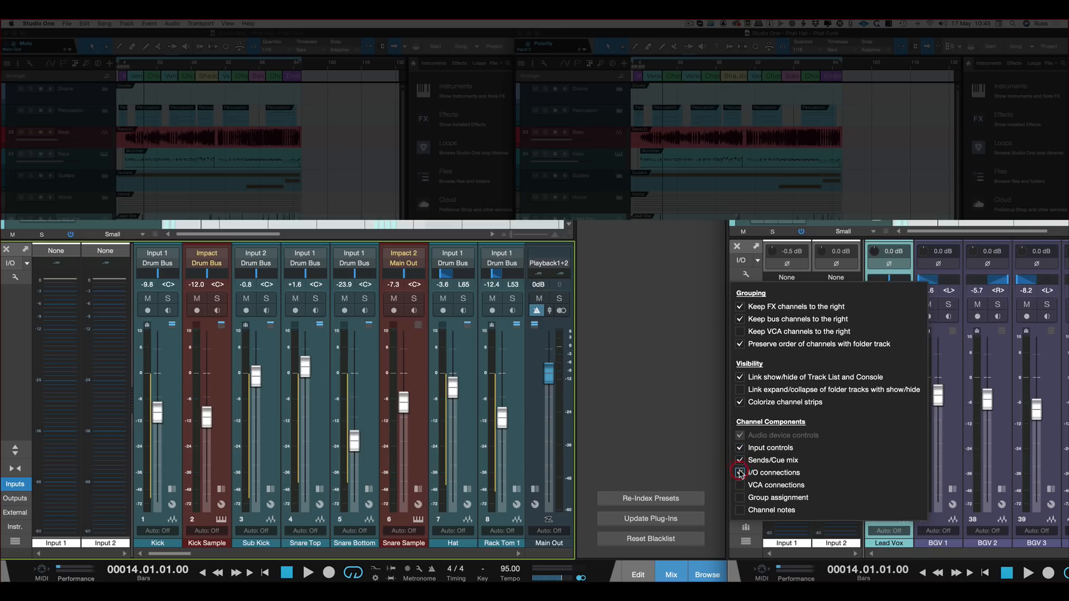
click(741, 485)
click(741, 485)
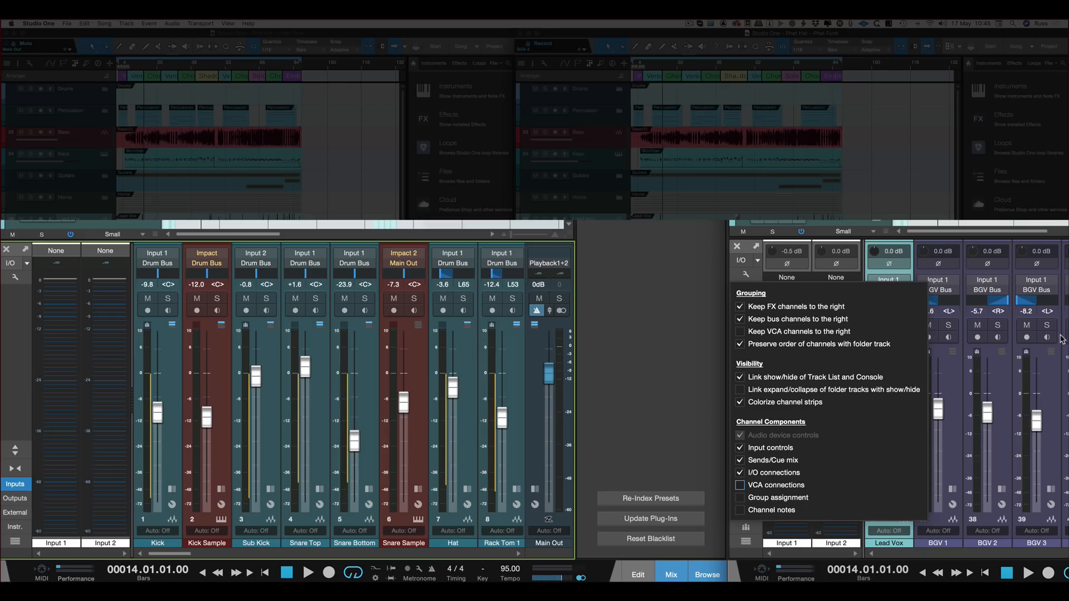
click(939, 358)
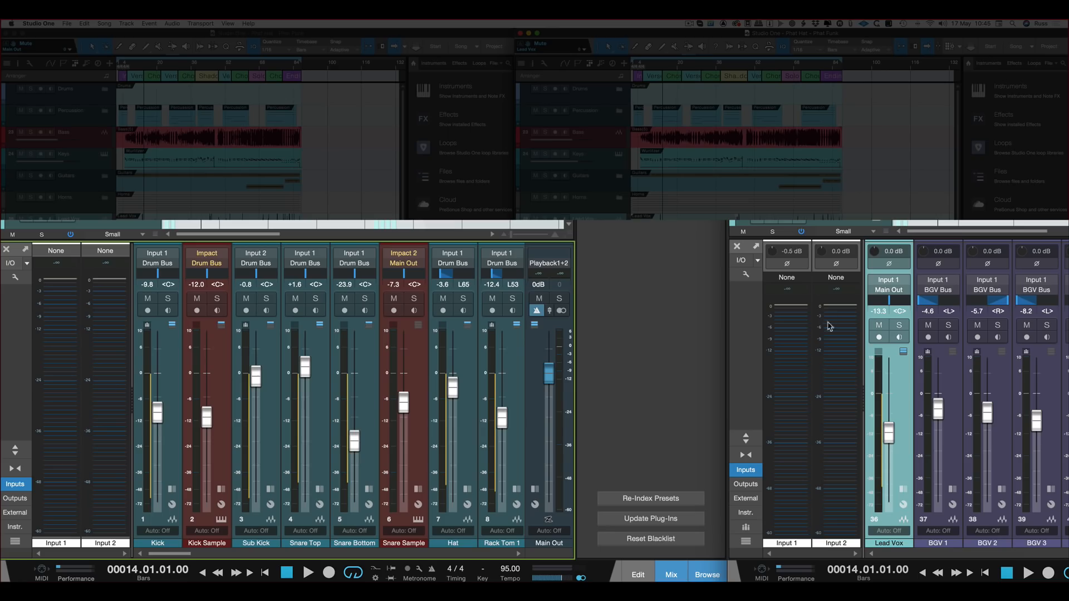
Step: Color the Input 1 channel red in the song's audio input setup
mouse_move(822, 333)
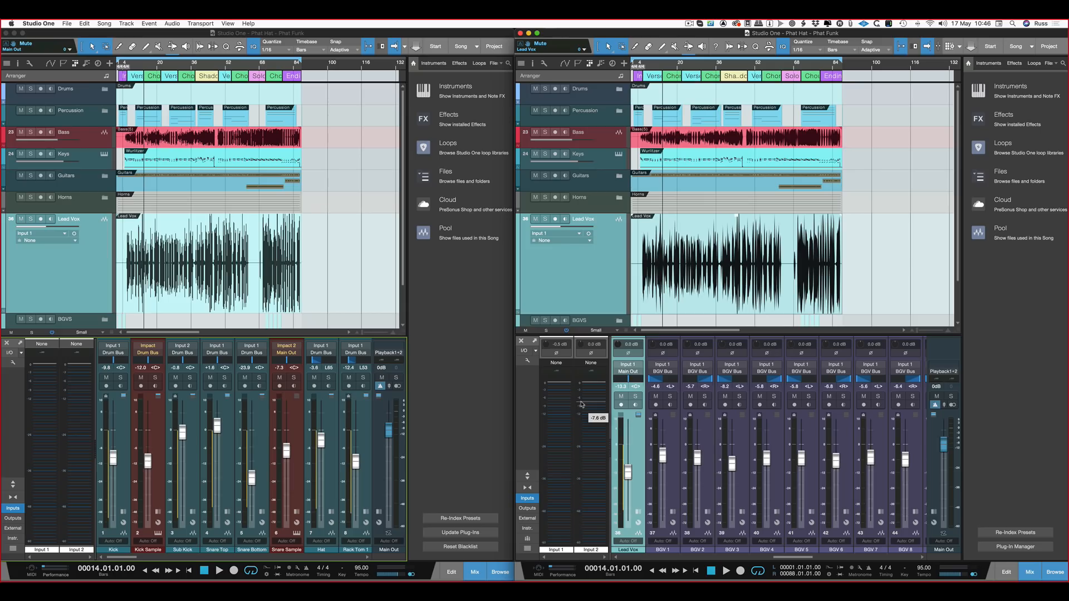
click(525, 351)
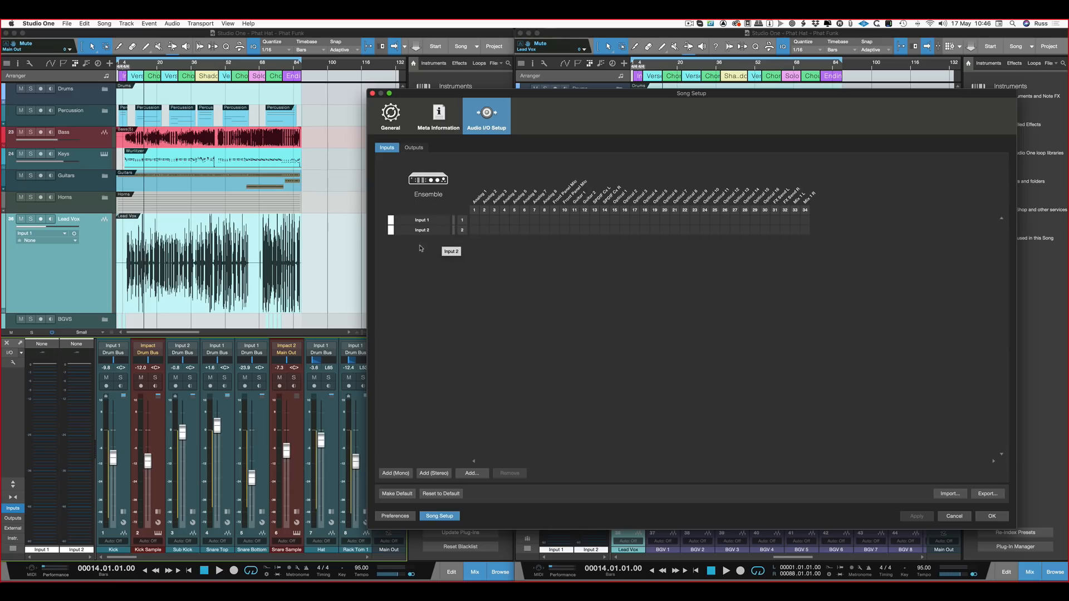
click(391, 220)
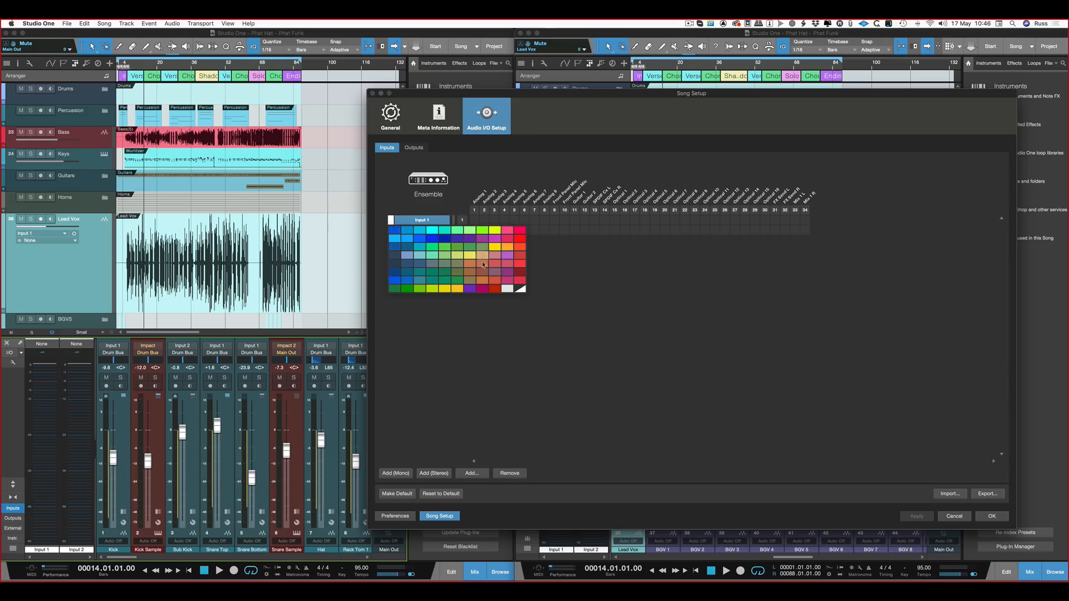
click(498, 265)
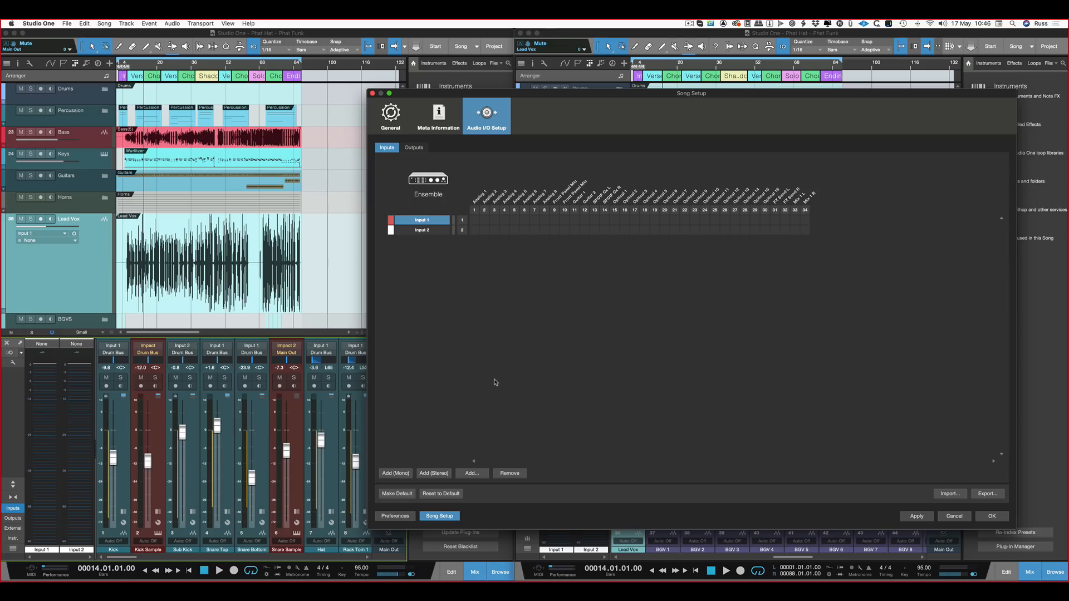
Step: Add four mono input channels labelled "Gtrs" with a yellow channel color, and apply the audio I/O setup
click(476, 473)
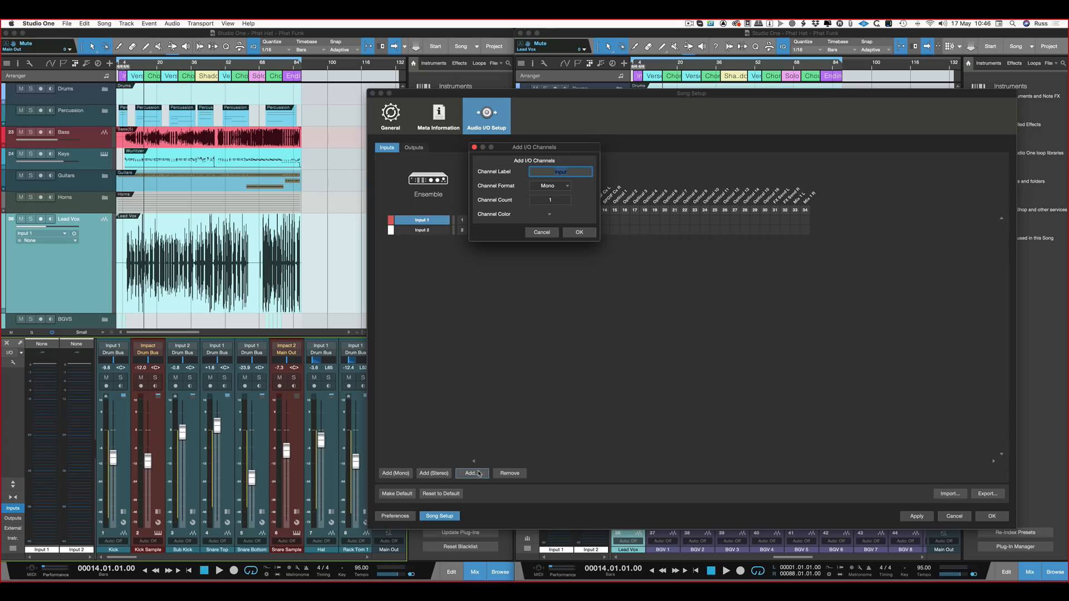
text(Gtrs)
key(BackSpace)
text(s)
click(555, 199)
text(4)
click(550, 215)
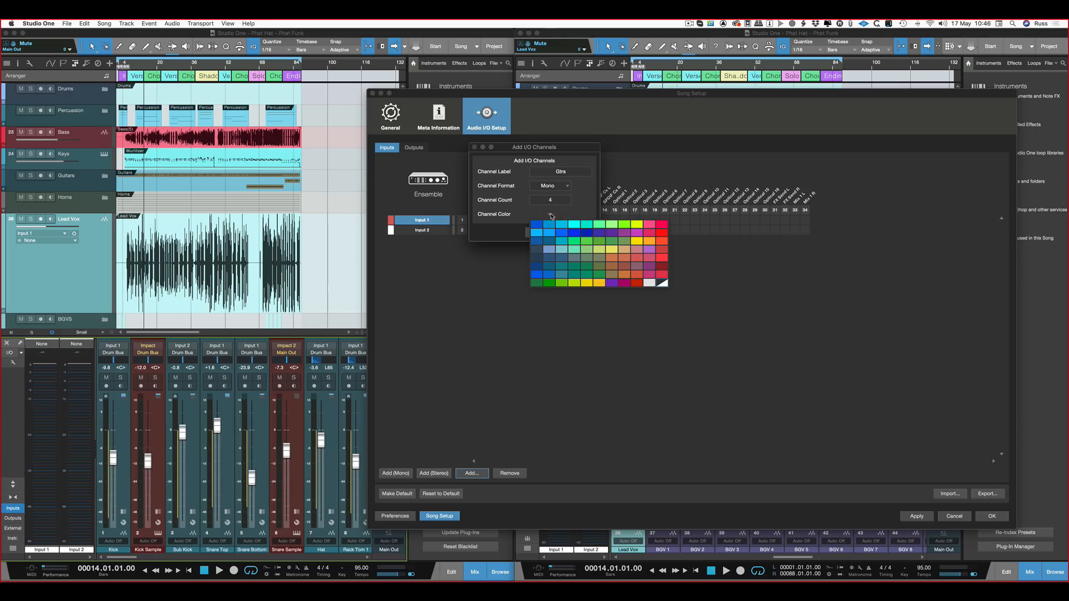
click(609, 251)
click(584, 233)
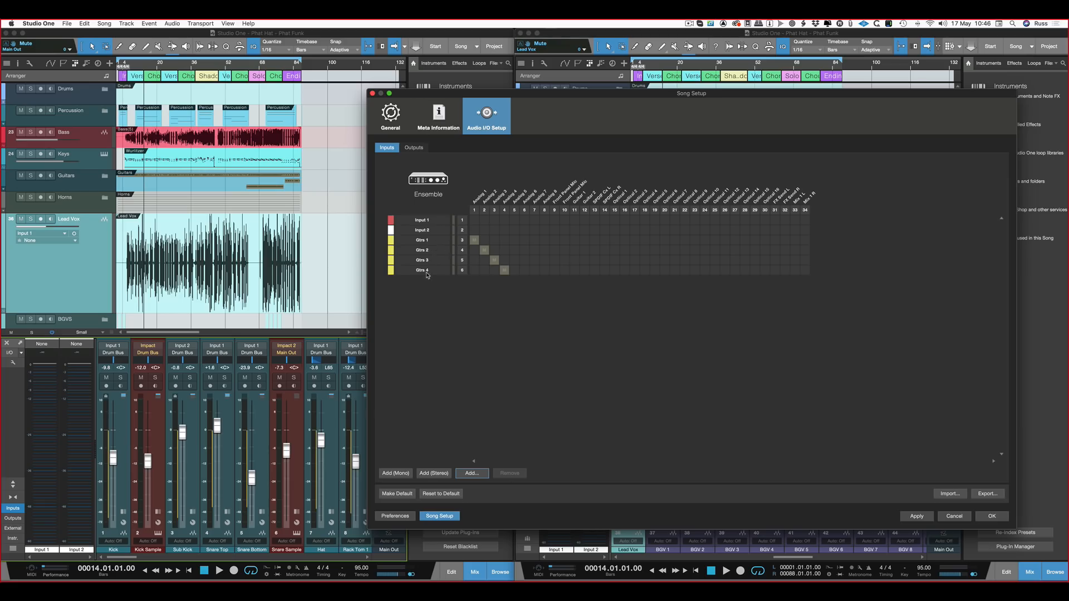
click(922, 515)
click(983, 517)
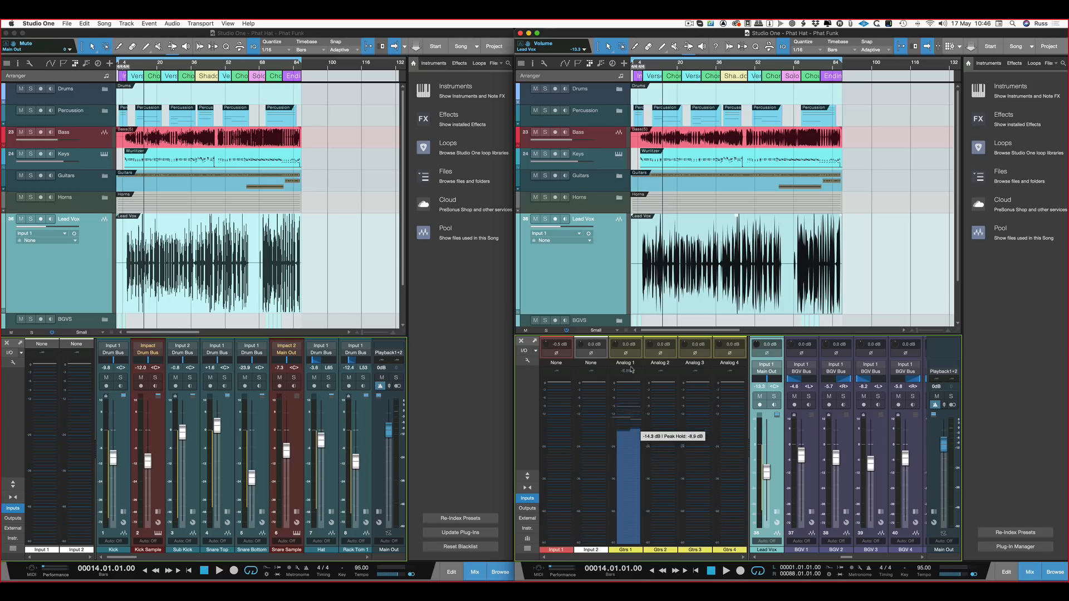
Step: Lower the Gtrs 1 channel's input gain to about -1 dB and slightly reduce the console's height
mouse_move(617, 342)
mouse_down()
mouse_move(611, 370)
mouse_move(620, 321)
mouse_move(612, 342)
mouse_up()
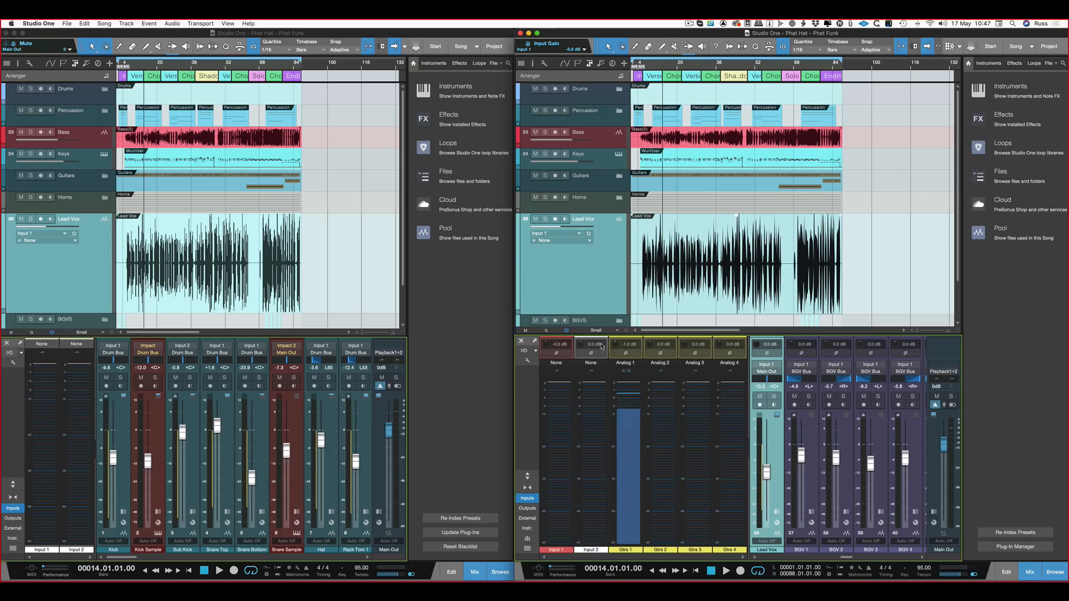
drag(745, 336, 744, 339)
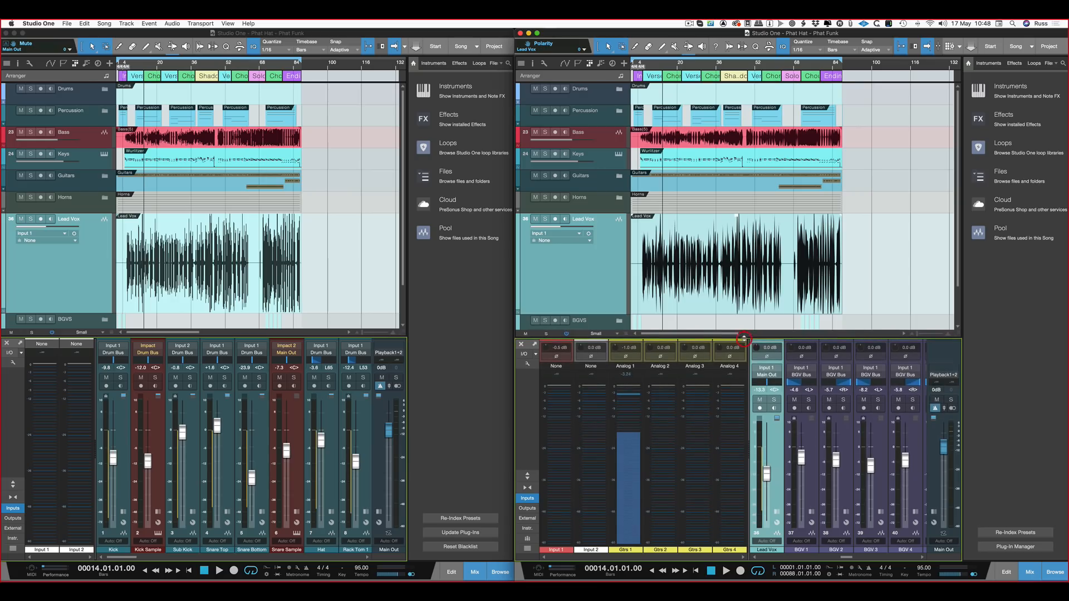
Step: Hide the input channels, expand the song window to full screen and make the console slightly taller
click(527, 502)
click(538, 33)
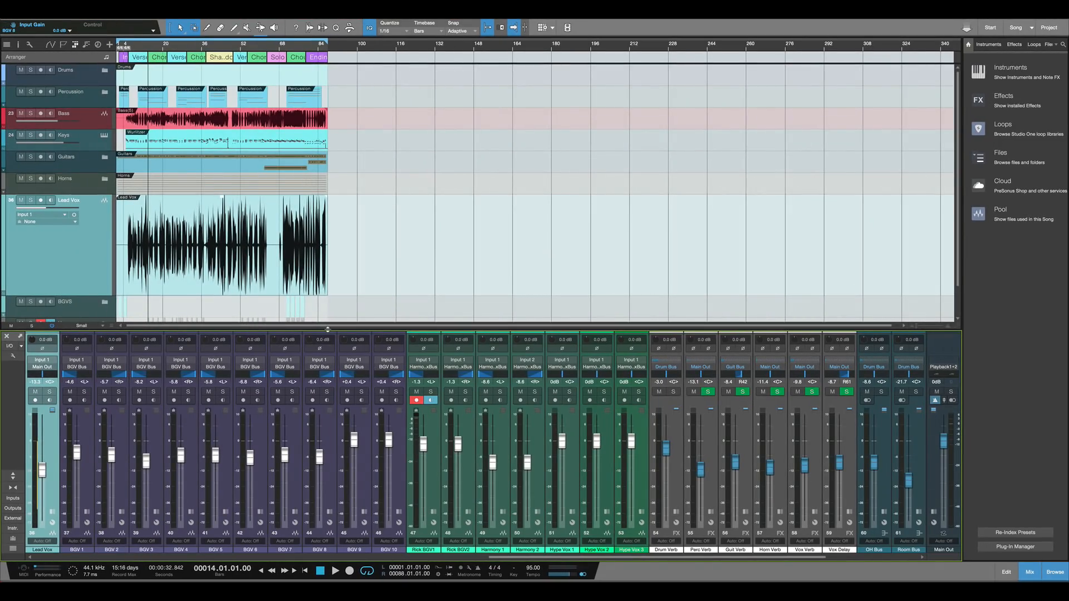
drag(327, 329, 327, 324)
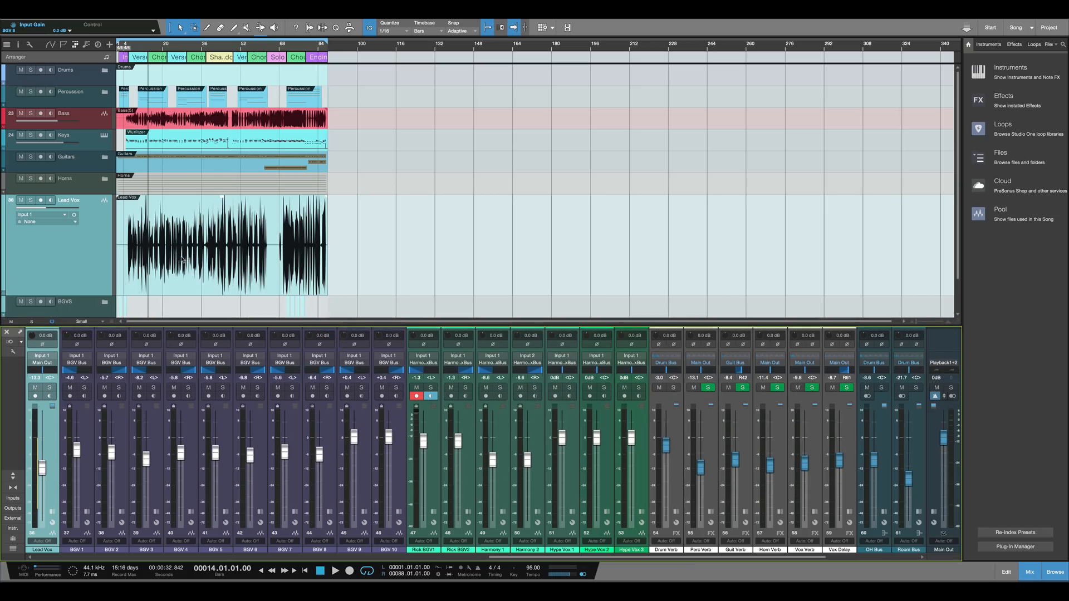
Step: Compare the Lead Vox event's volume handle with the input gain and polarity controls on its console channel
click(212, 260)
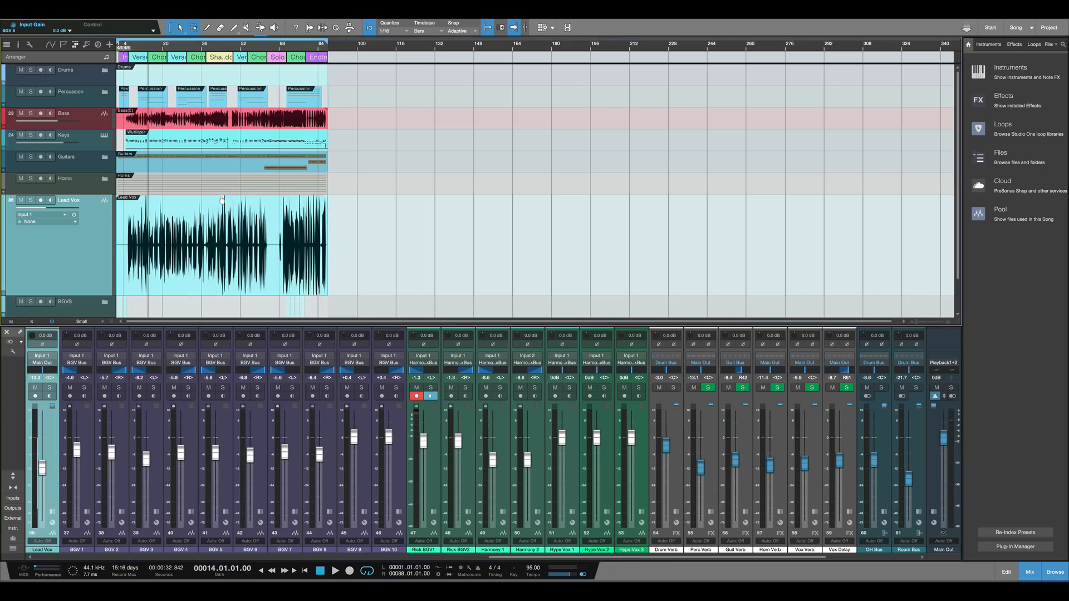
mouse_move(221, 199)
mouse_down()
mouse_move(221, 217)
mouse_move(221, 199)
mouse_up()
mouse_move(33, 336)
mouse_down()
mouse_move(41, 319)
mouse_move(39, 362)
mouse_move(41, 346)
mouse_up()
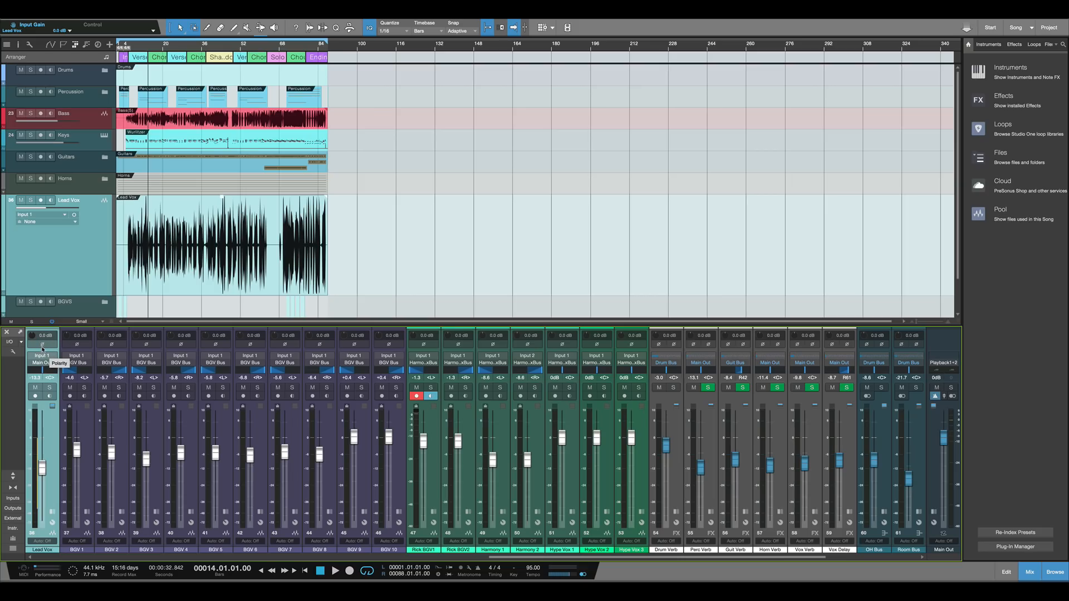
Step: Switch the console to the large channel view and enlarge it to show the inserts and sends
click(13, 477)
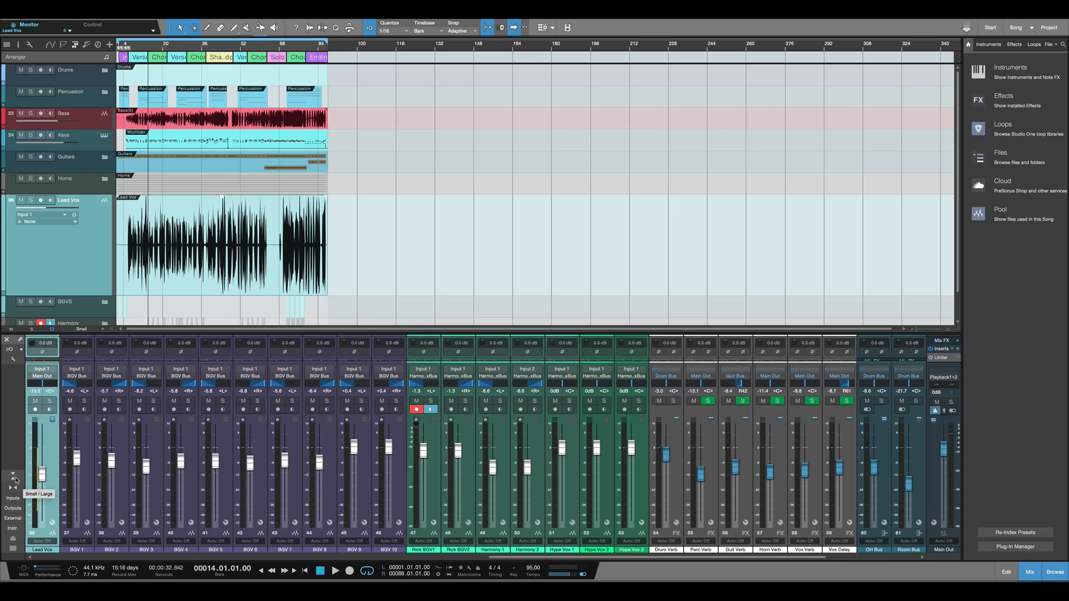
drag(208, 333, 208, 294)
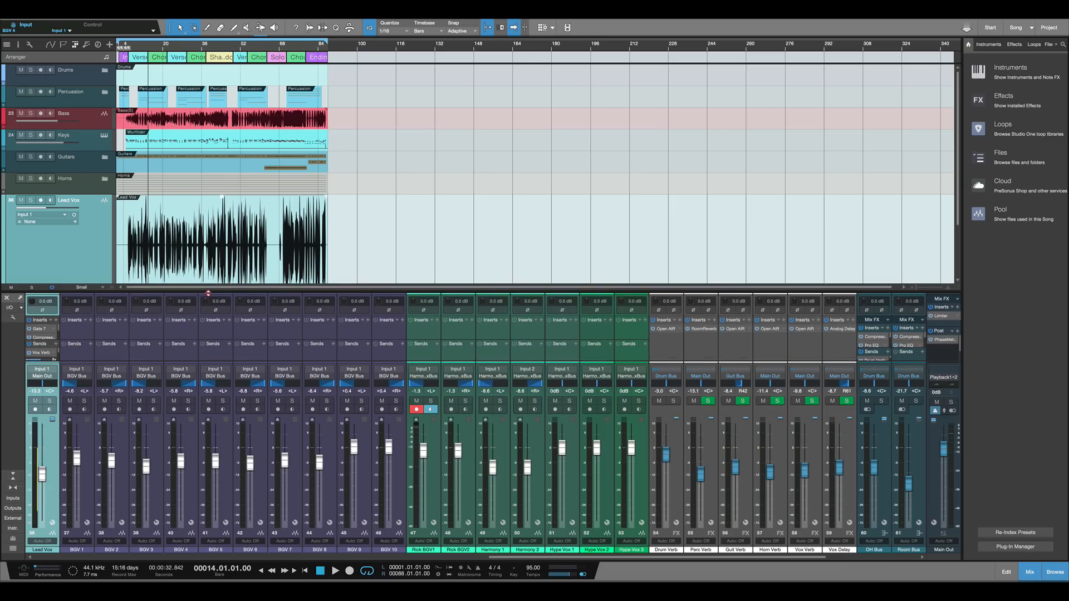
drag(208, 294, 208, 289)
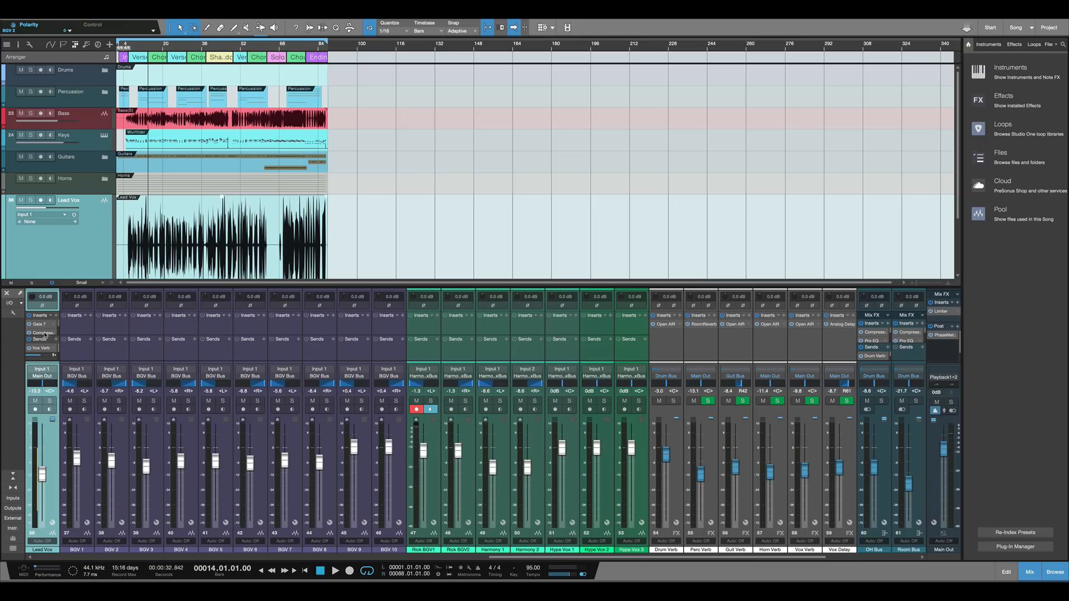
Step: Raise the Lead Vox channel's input gain to +1.4 dB
scroll(59, 311, left, 1)
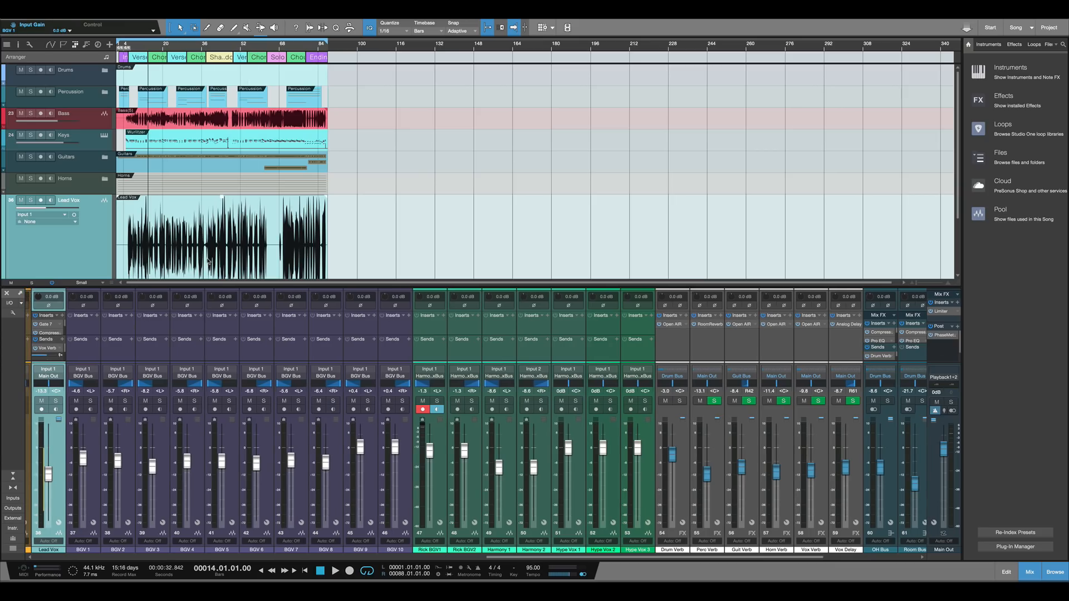
drag(39, 298, 45, 279)
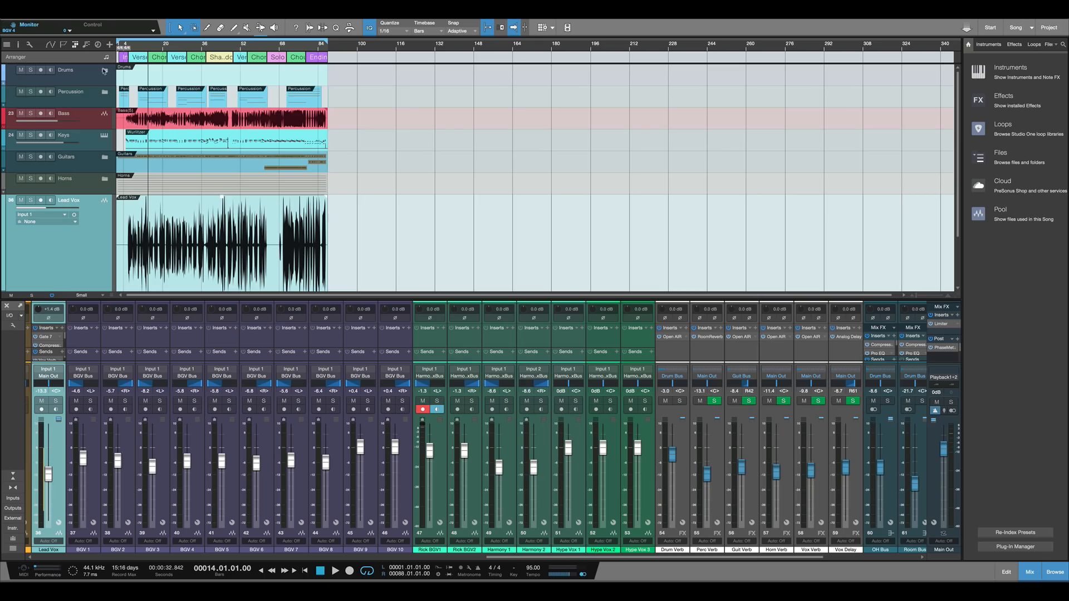
Step: Return from full screen to the two side-by-side song windows and reduce the console's height to hide the inserts and sends
click(22, 32)
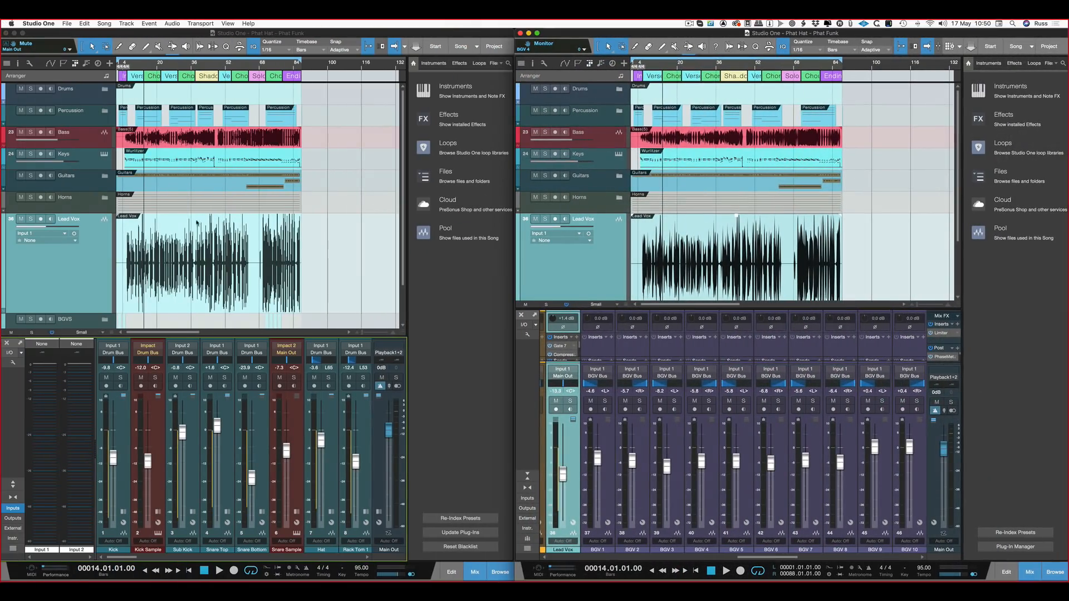
drag(651, 309, 652, 338)
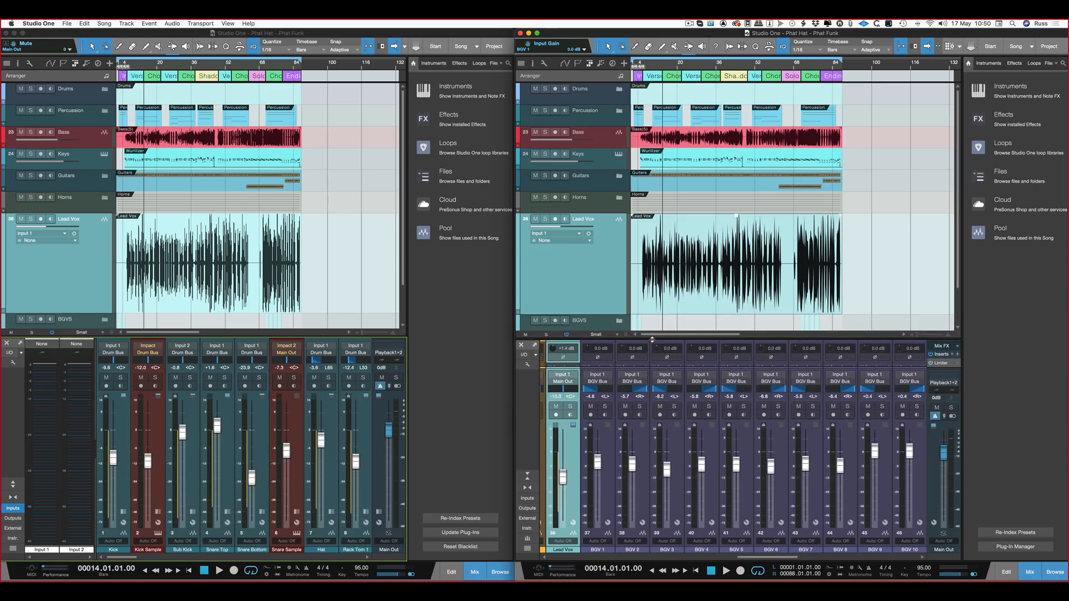
Step: Show the track list in both song windows, and add the group list in the window whose channels have input controls
click(521, 63)
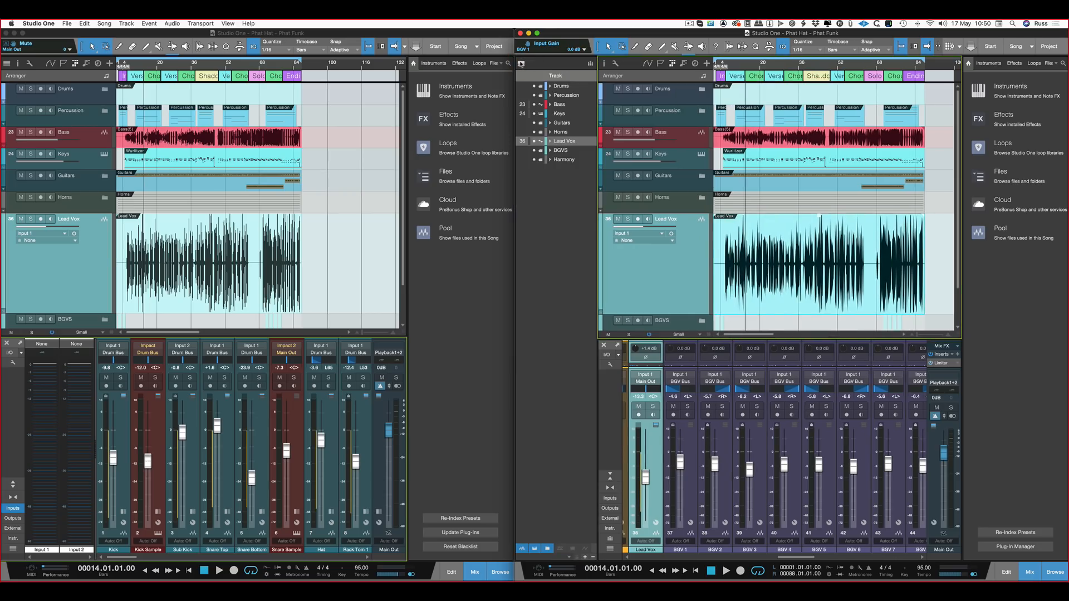
click(10, 64)
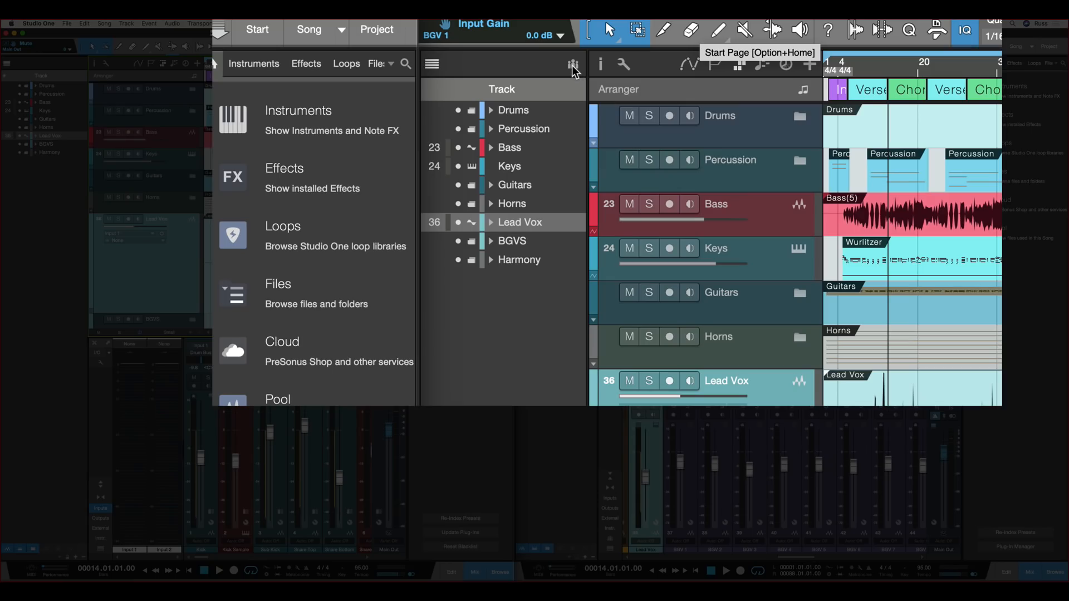
click(573, 66)
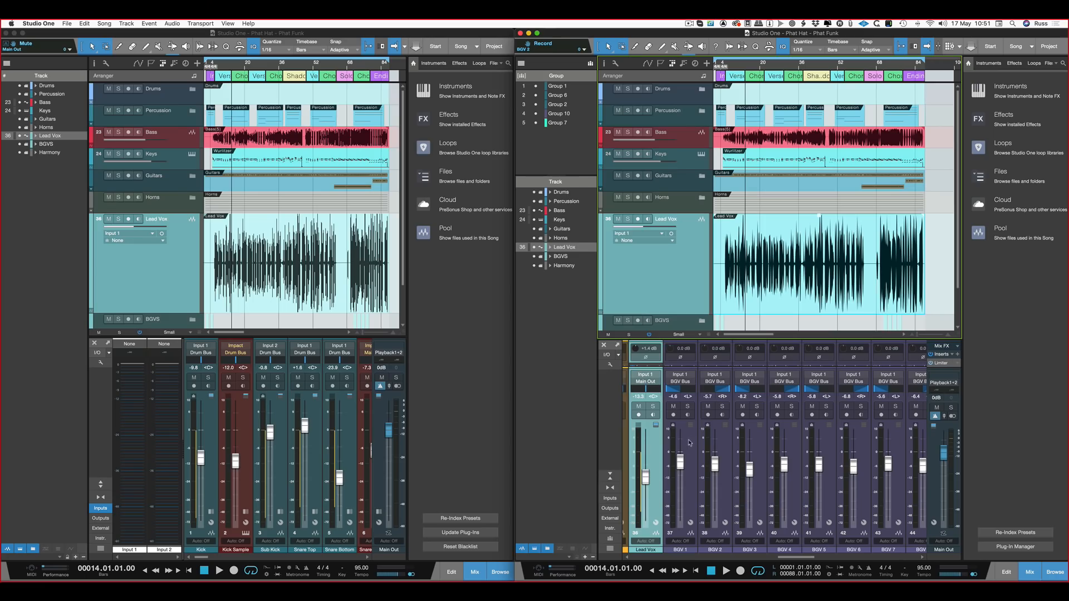
Step: Select the BGV 1 to BGV 5 channels together in the console, and return the selection to the Lead Vox channel
click(689, 439)
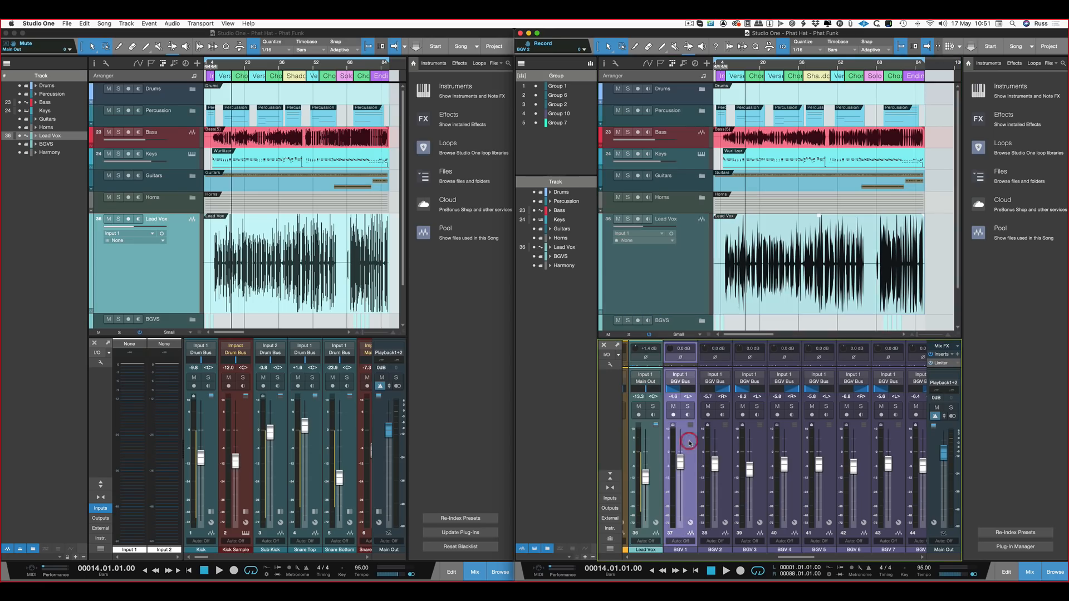
shift+click(823, 441)
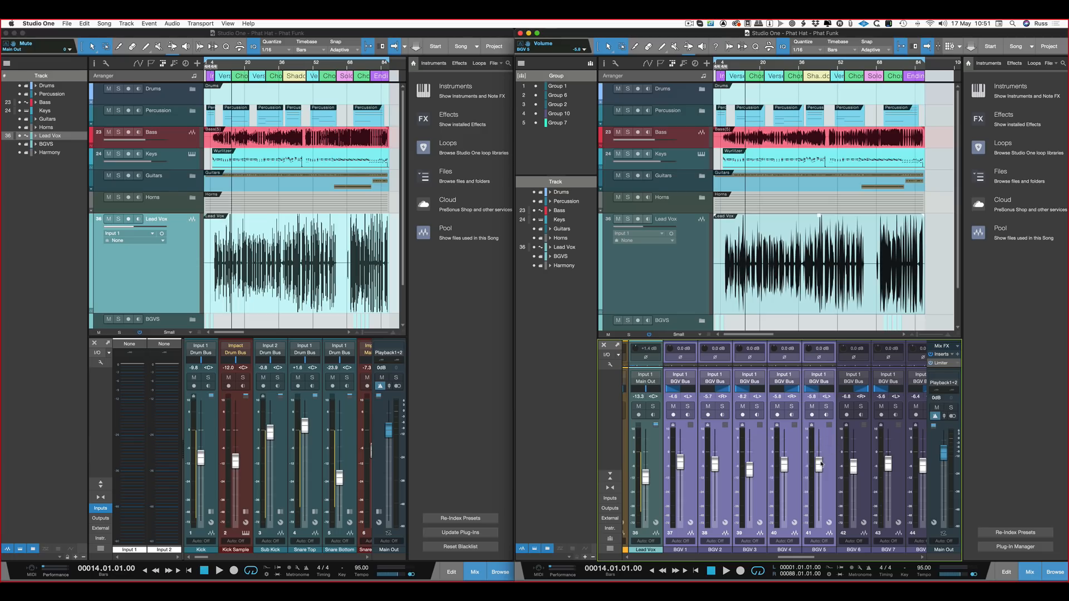
click(659, 444)
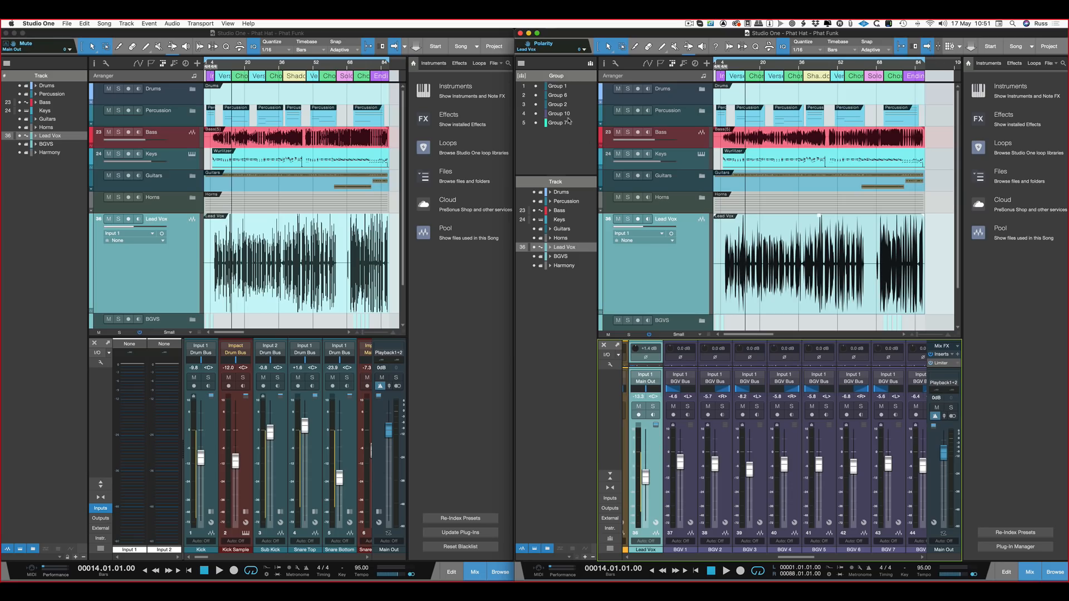
Step: Review Group 1's linked attributes, and lower the faders of the grouped BGV channels together, bringing BGV 1 to -6.8 dB
right_click(559, 84)
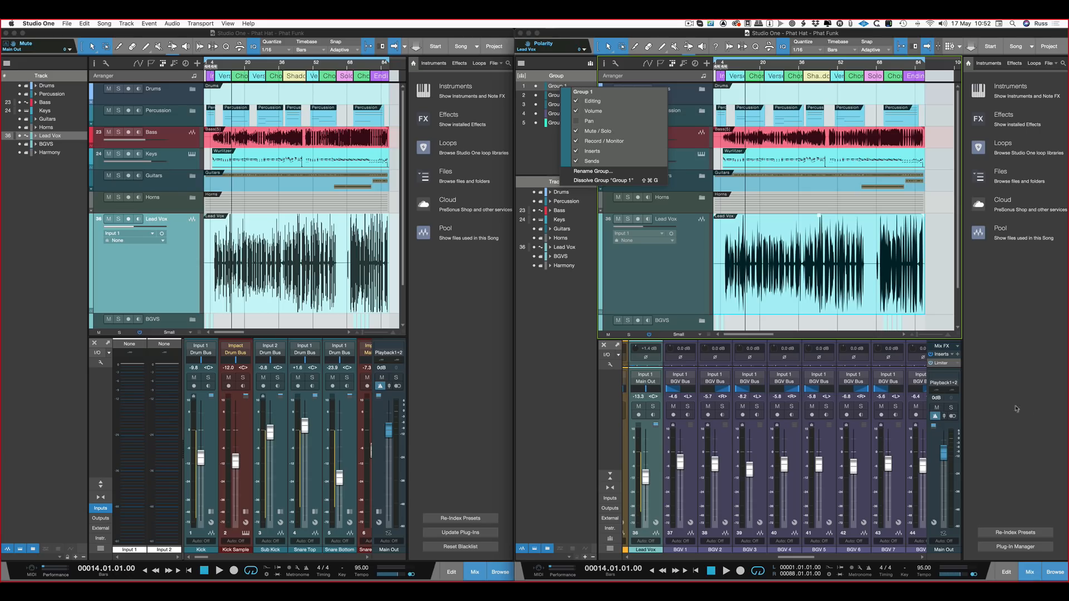
click(692, 444)
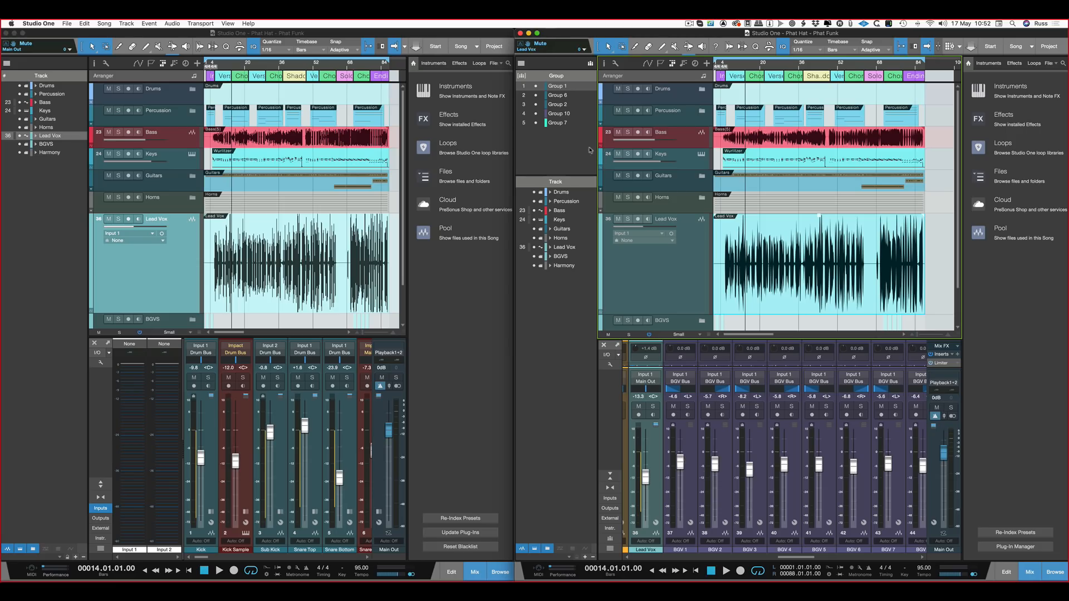
click(560, 113)
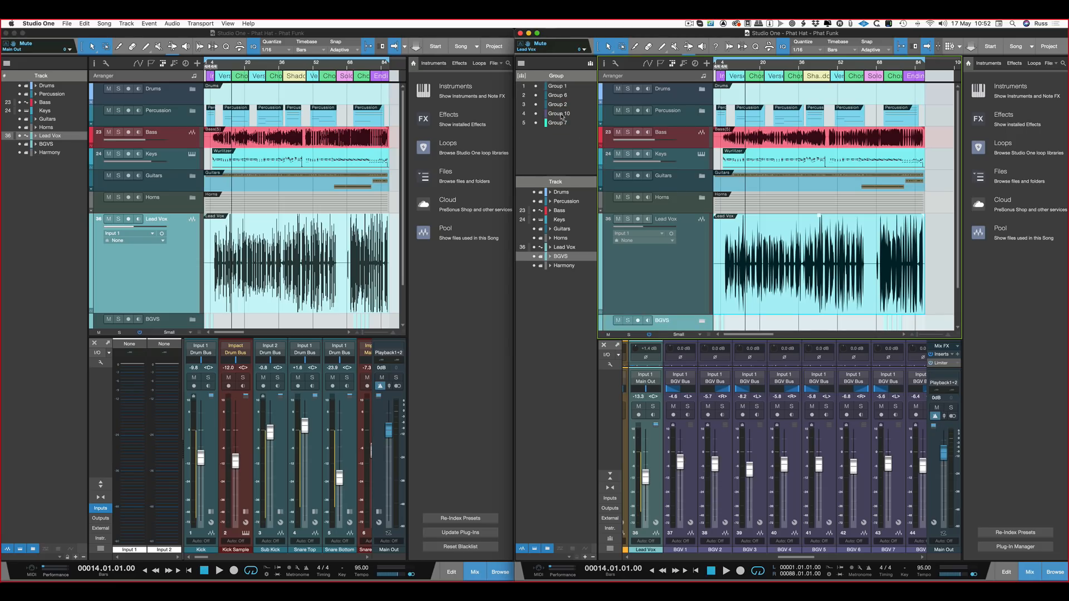
drag(685, 469, 680, 470)
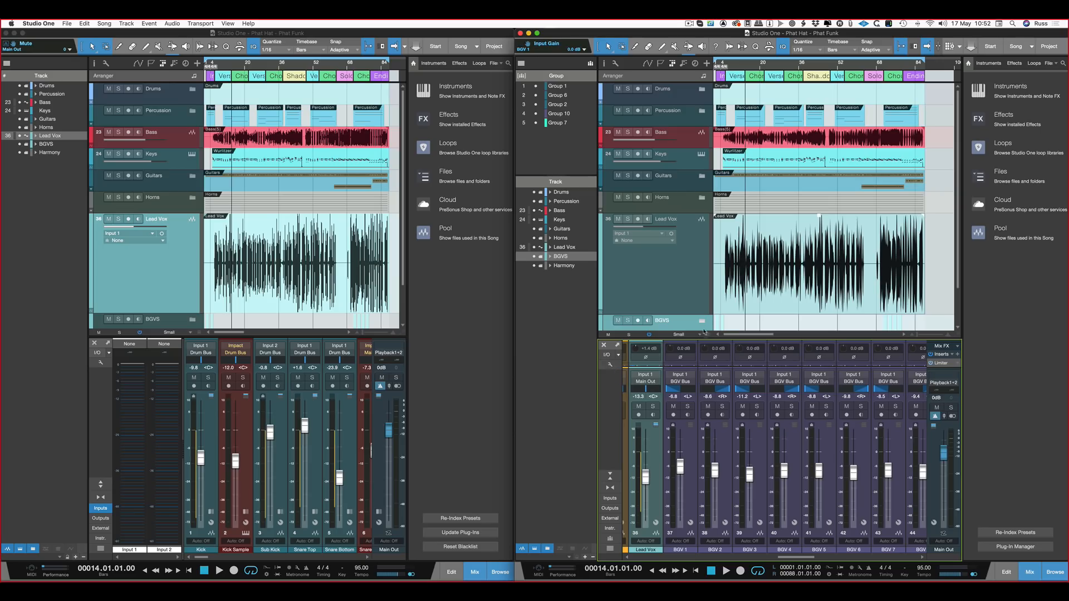
Step: Enlarge the console to show inserts and sends, and hide the I/O connections and input controls from its channel components
drag(706, 338, 712, 234)
click(609, 260)
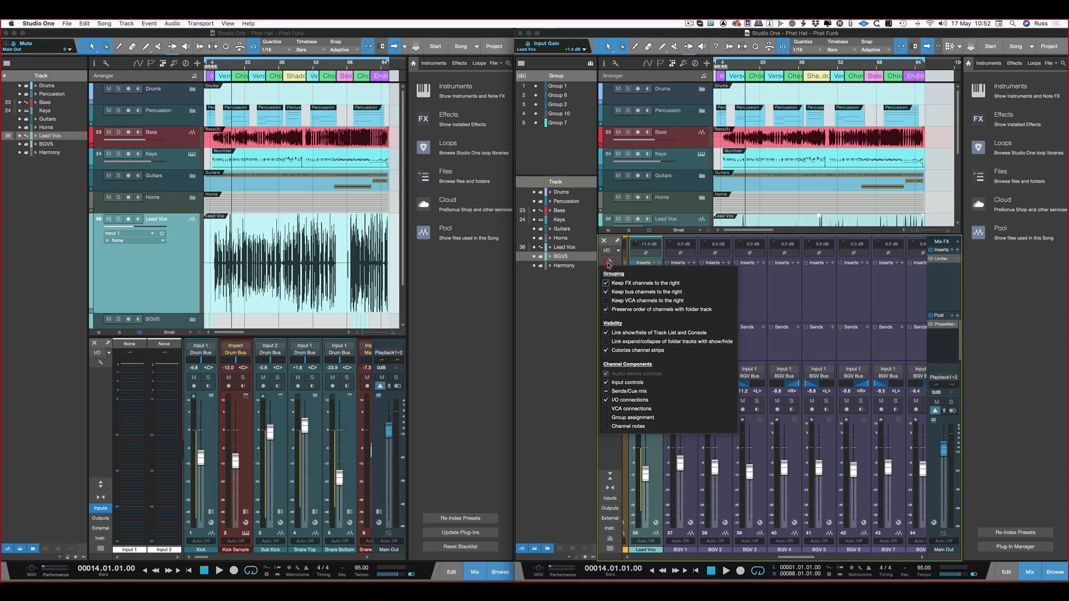
click(607, 410)
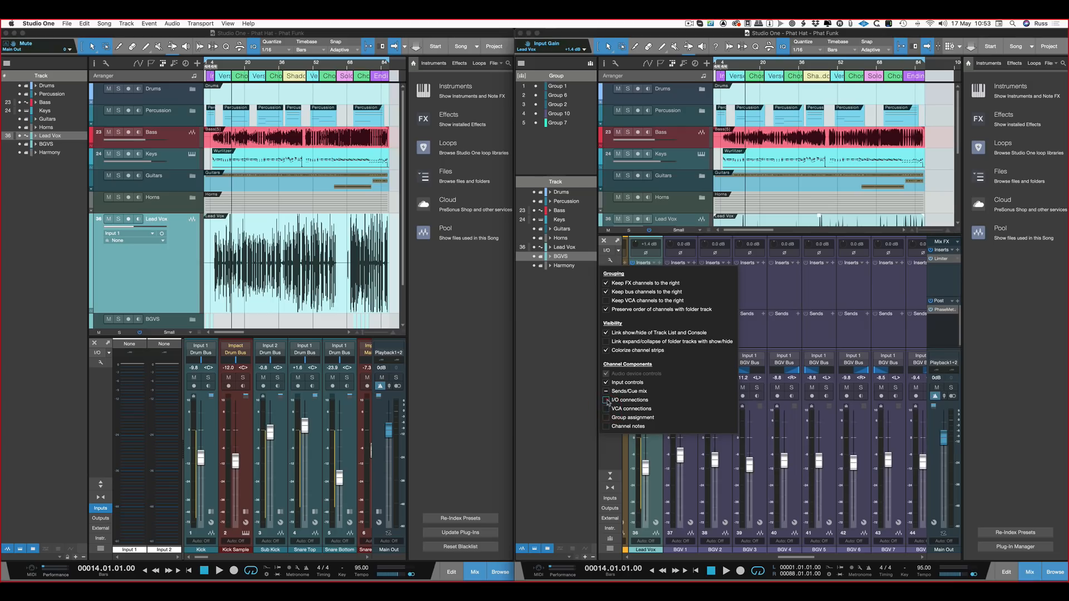
click(606, 399)
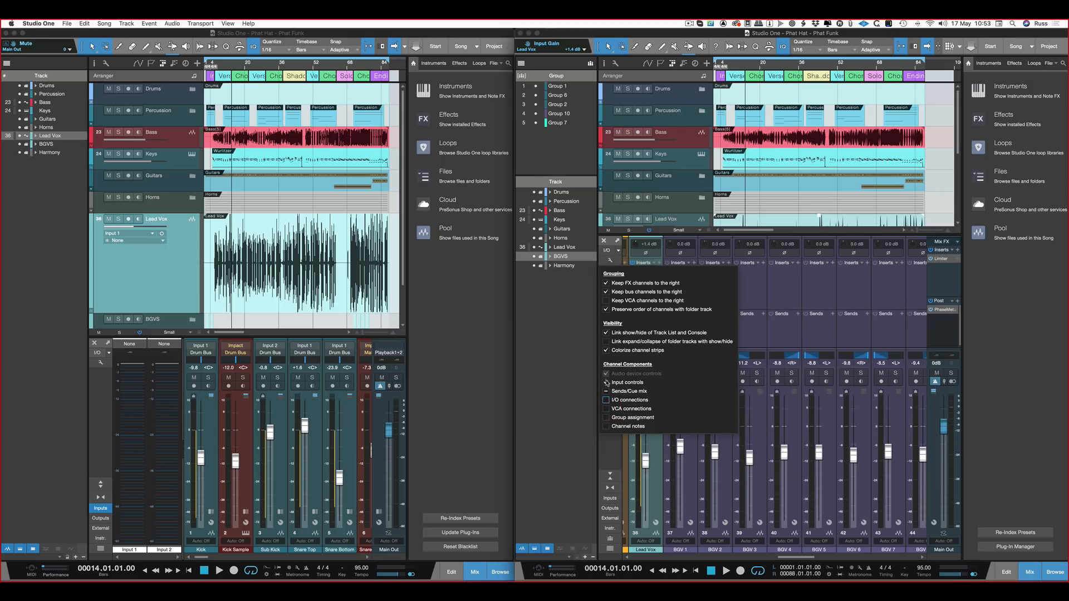
click(607, 383)
click(606, 392)
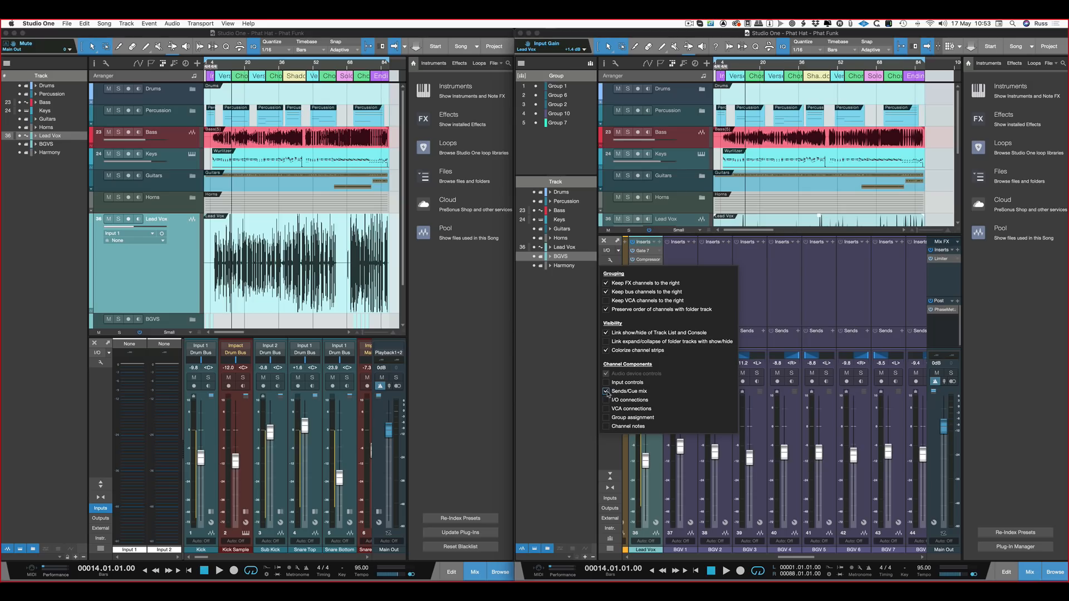
Step: Enable input controls, Sends/Cue mix, I/O connections and VCA connections as channel components, and reduce the console's height
click(606, 383)
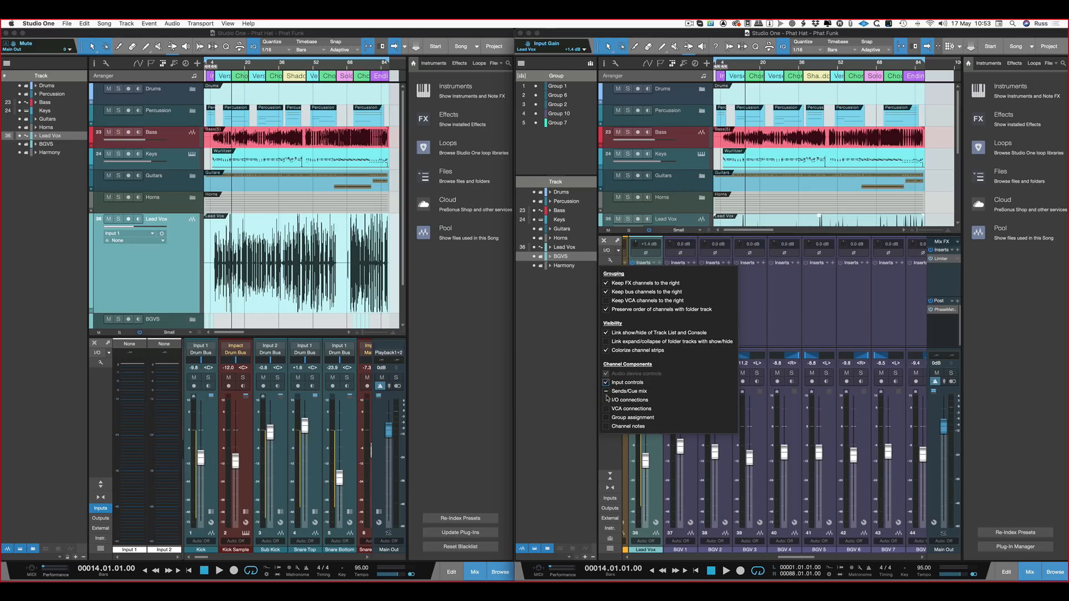
click(606, 391)
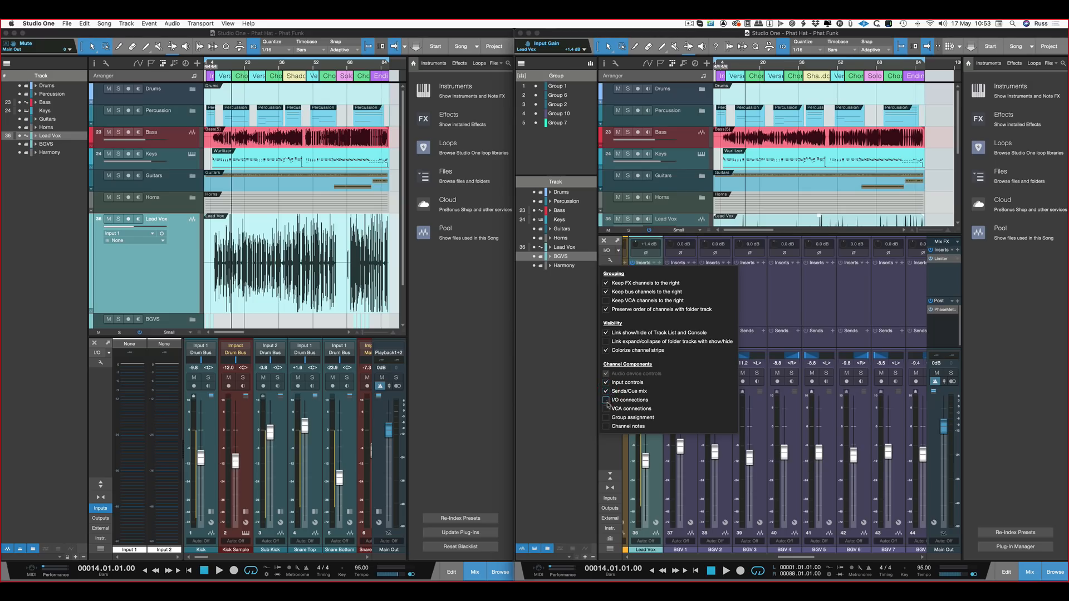
click(606, 400)
click(606, 409)
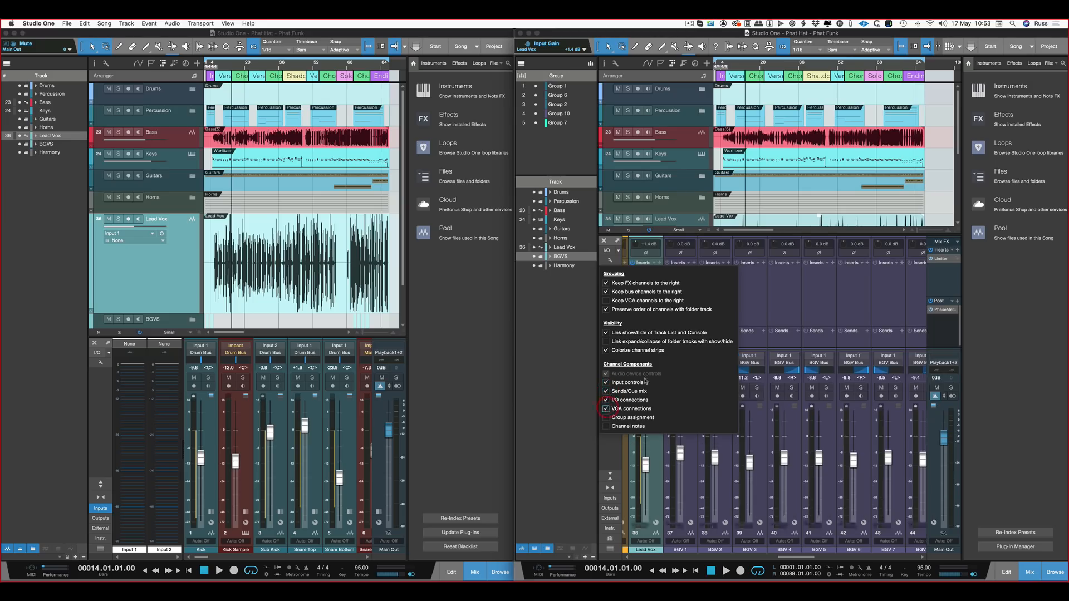
click(810, 282)
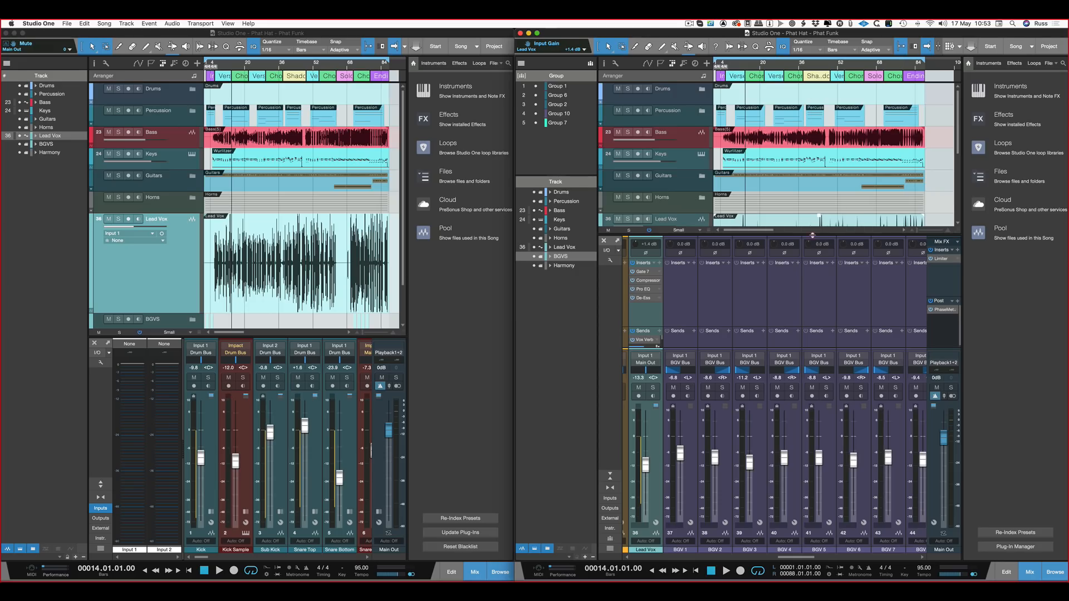
drag(813, 235, 819, 339)
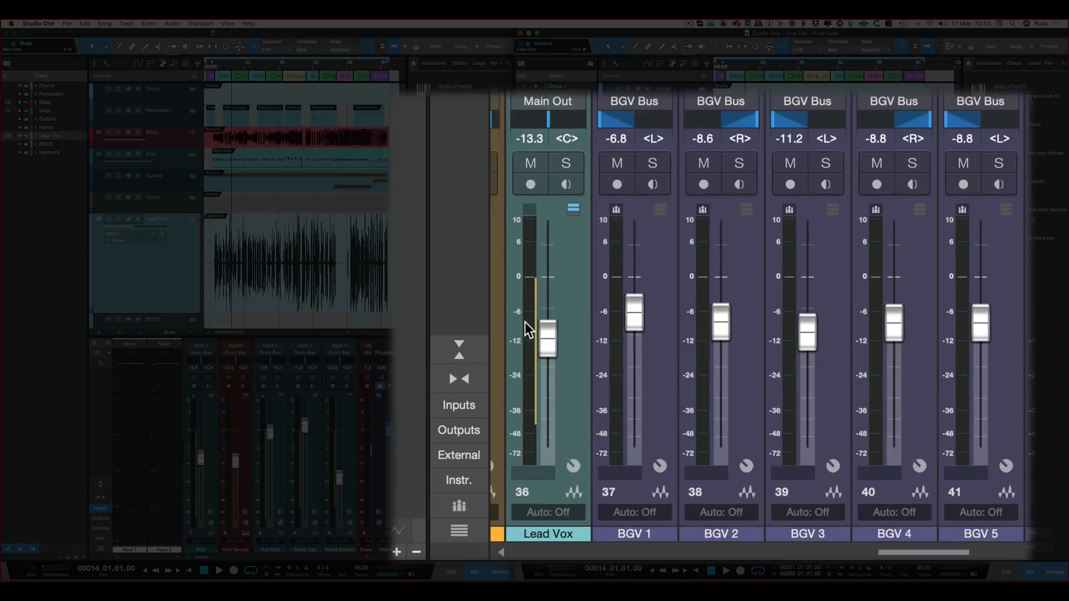
Step: Enlarge the console to show the Lead Vox inserts, and expand the Compressor insert to its inline curve display
right_click(640, 462)
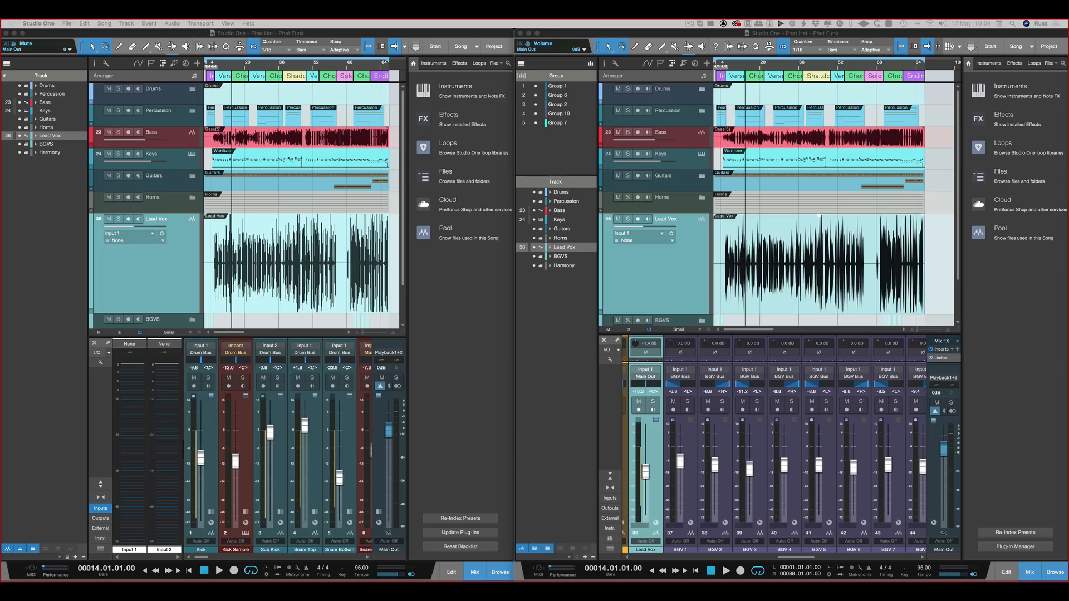
click(684, 337)
drag(692, 333, 690, 212)
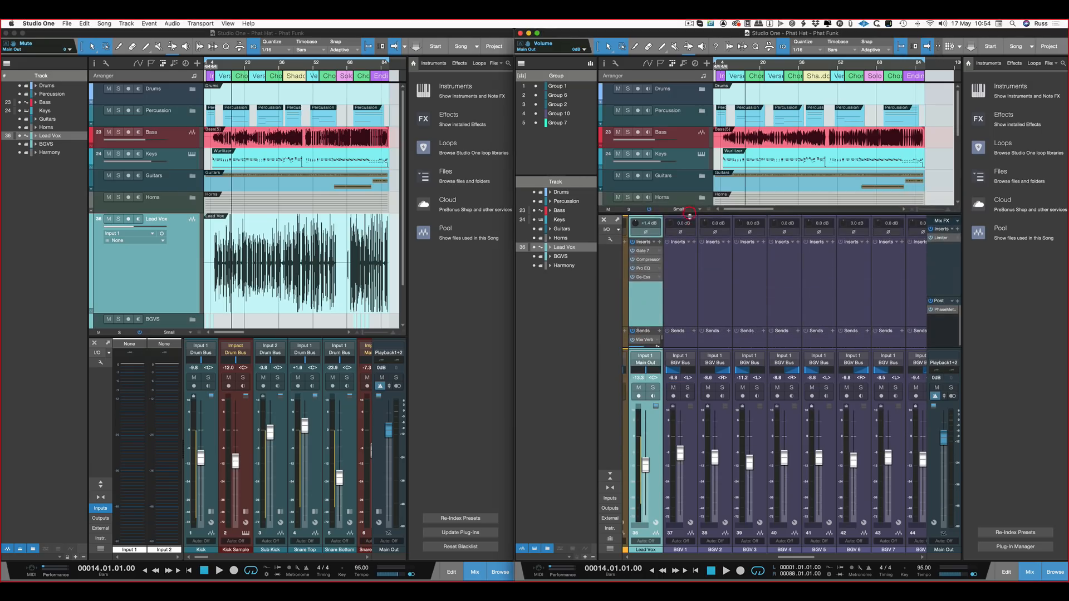
right_click(642, 278)
click(686, 271)
click(647, 261)
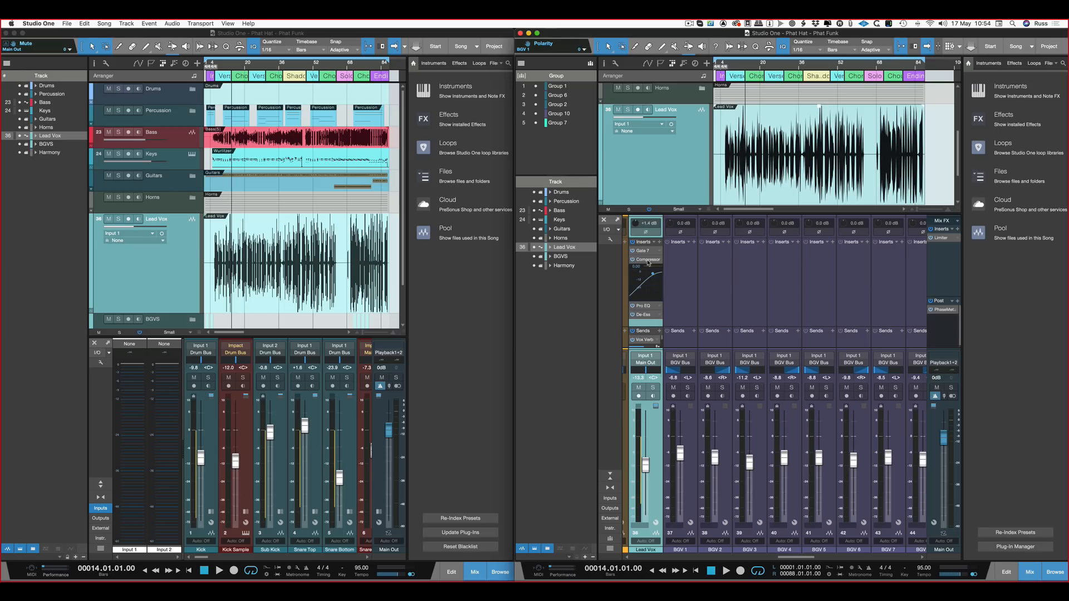
Step: View the sidechain source list in the Lead Vox Compressor's window, close the plug-in, and reduce the console's height to hide the inserts
double_click(649, 262)
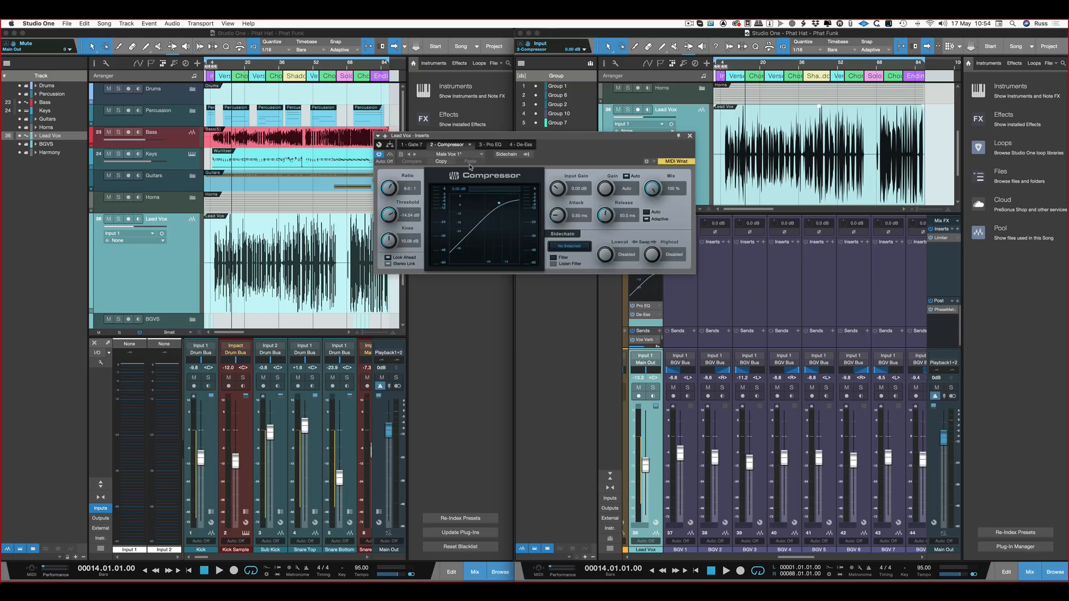
click(527, 154)
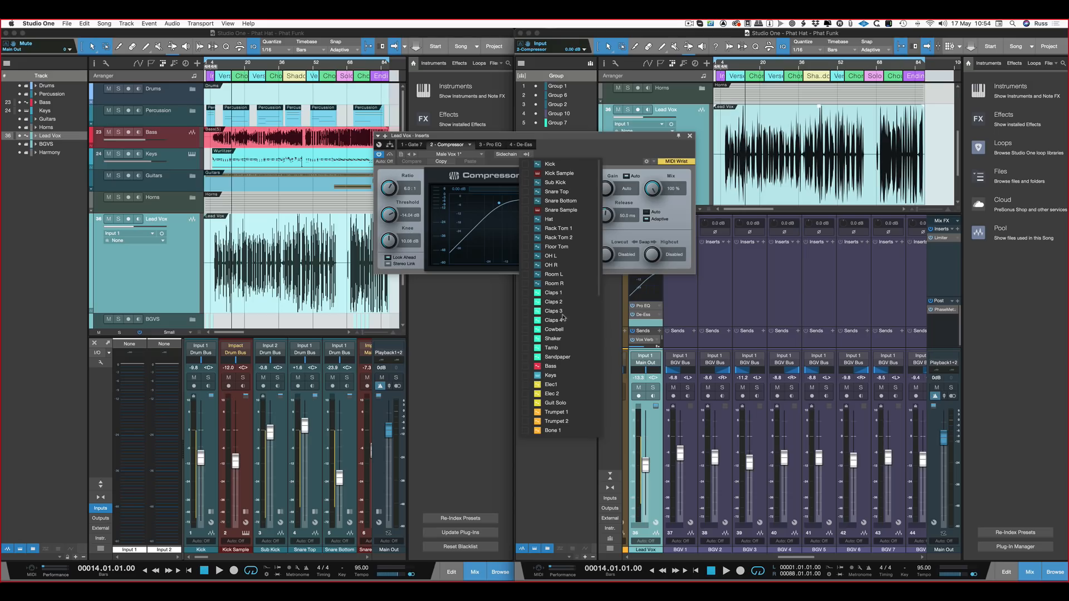
click(654, 141)
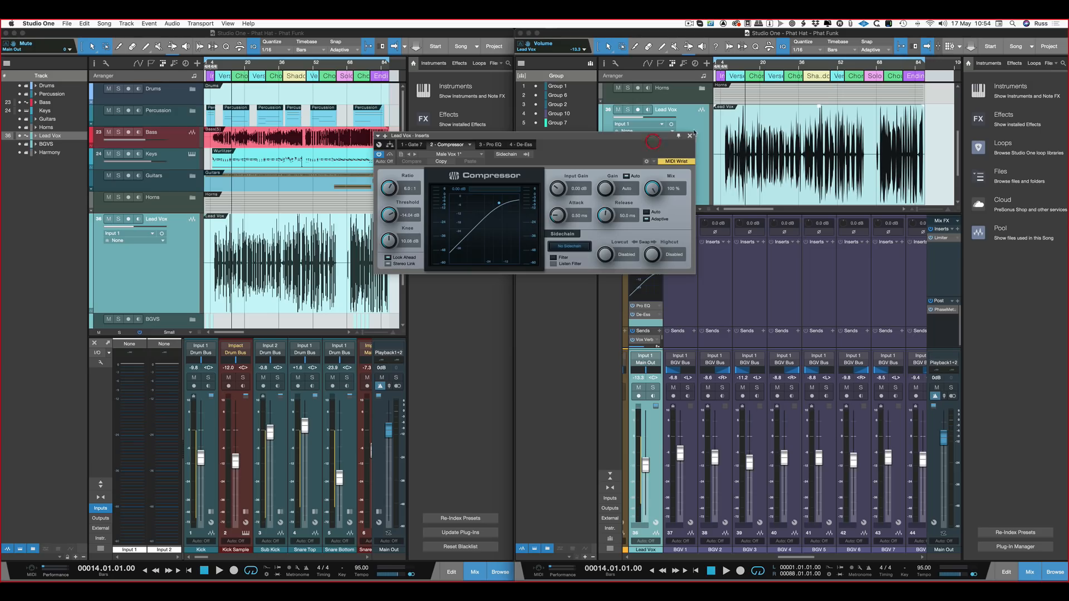
click(691, 137)
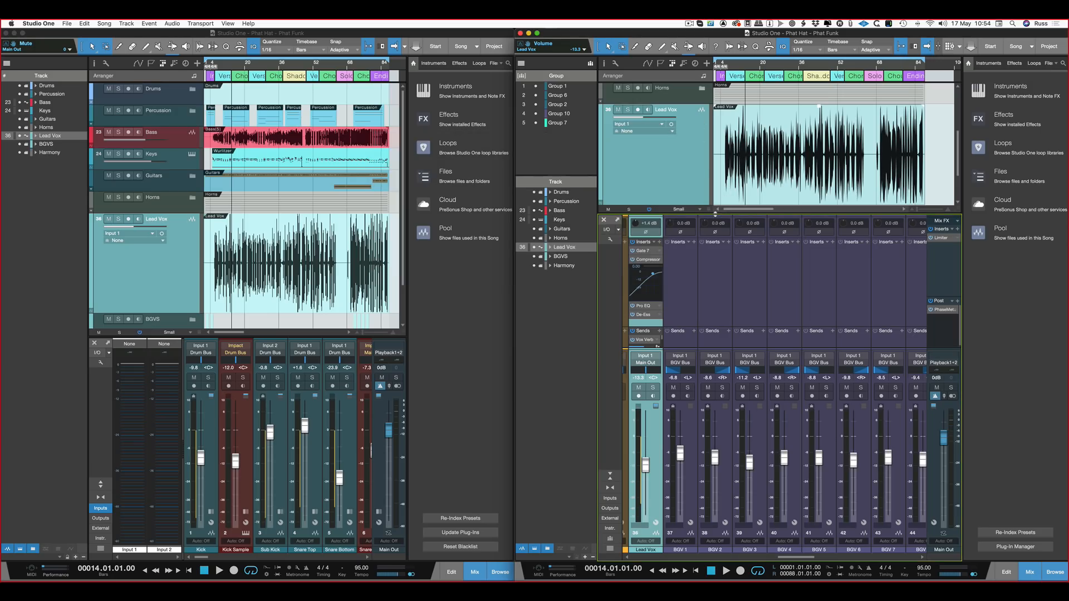
drag(715, 213, 713, 336)
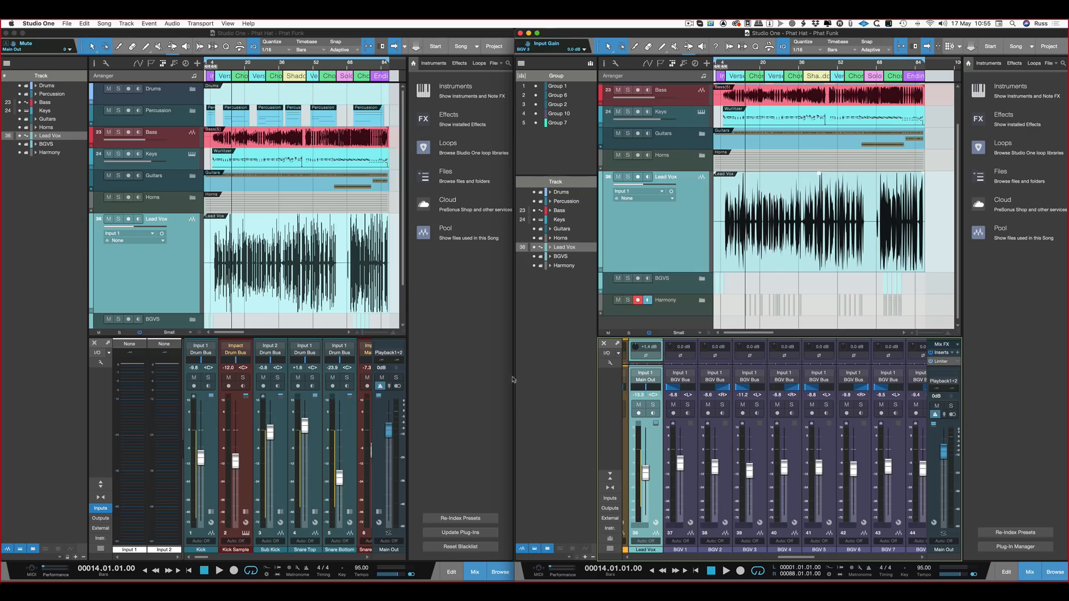
Step: Open the Plug-In Manager and examine its list of installed plug-ins with their types, vendors and folders
click(469, 415)
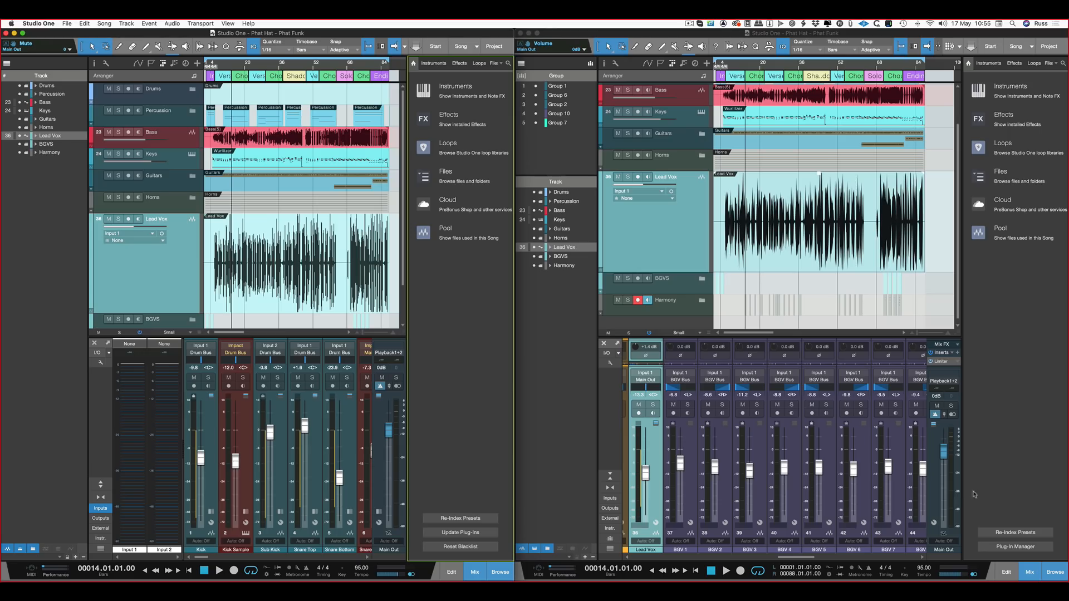
click(1004, 548)
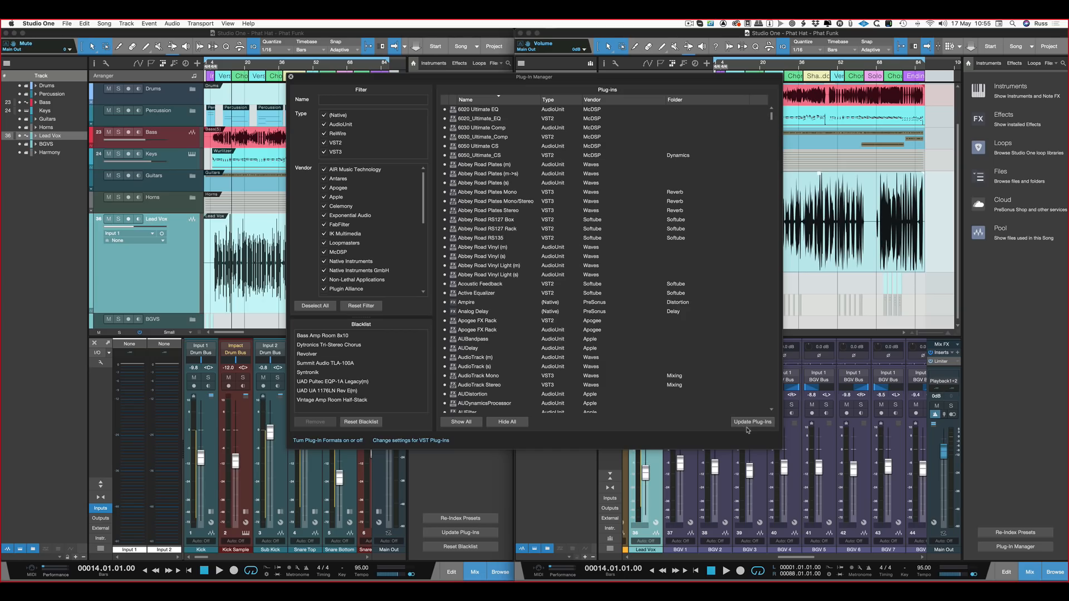
scroll(714, 368, down, 1)
scroll(715, 368, down, 15)
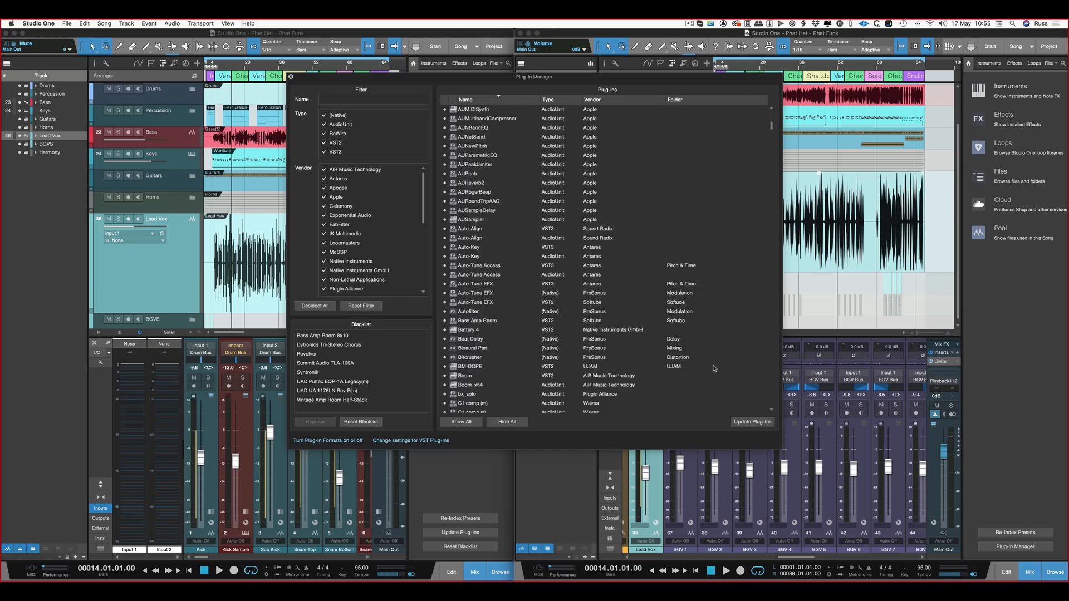
scroll(714, 368, down, 20)
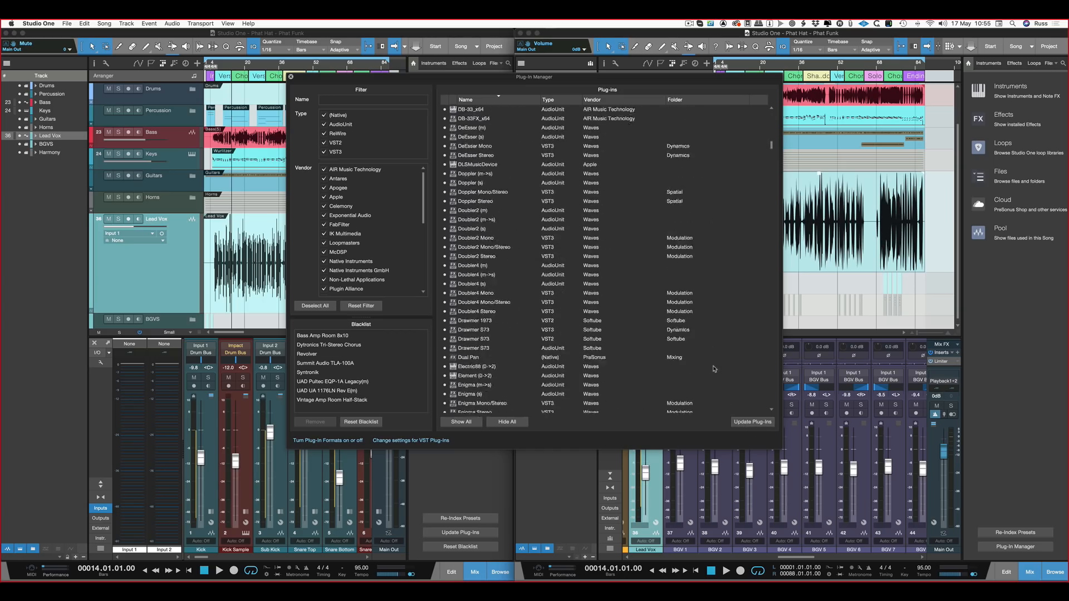
scroll(714, 369, down, 20)
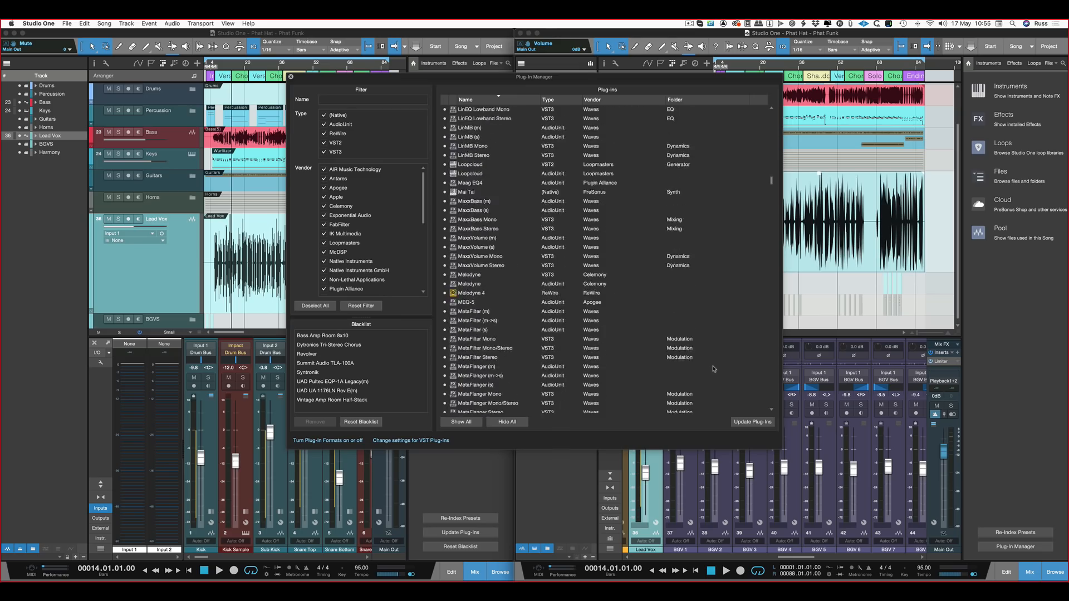
scroll(714, 368, down, 20)
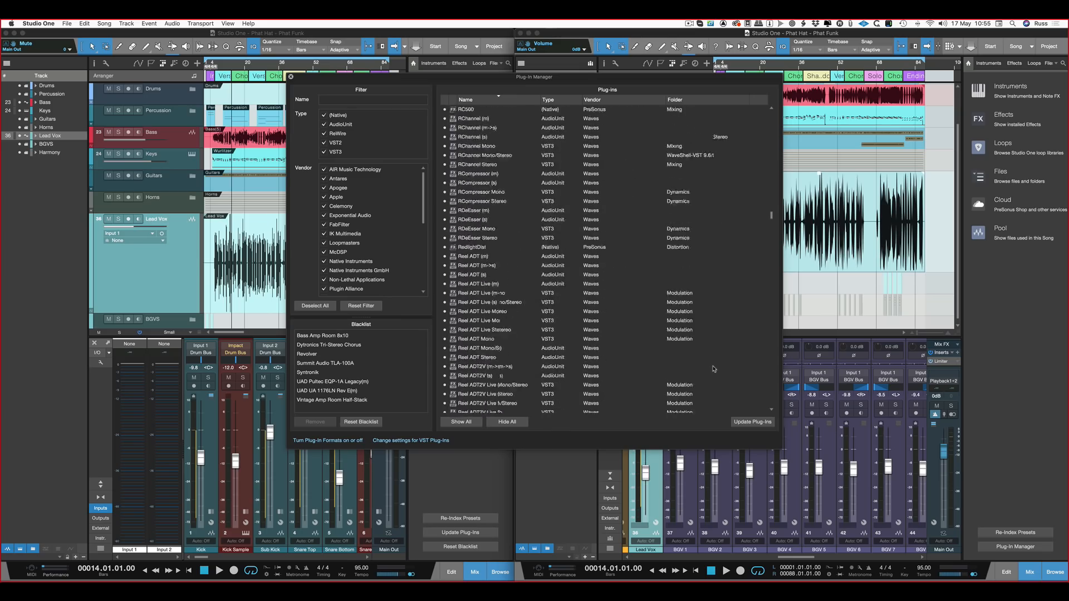
scroll(714, 368, down, 20)
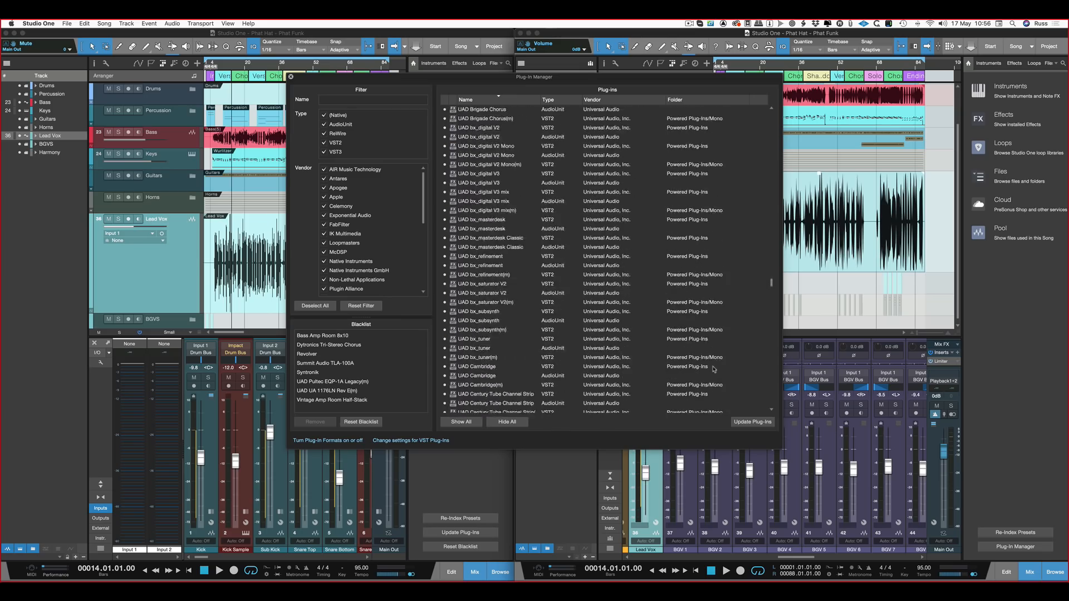
scroll(715, 368, down, 20)
scroll(367, 223, down, 2)
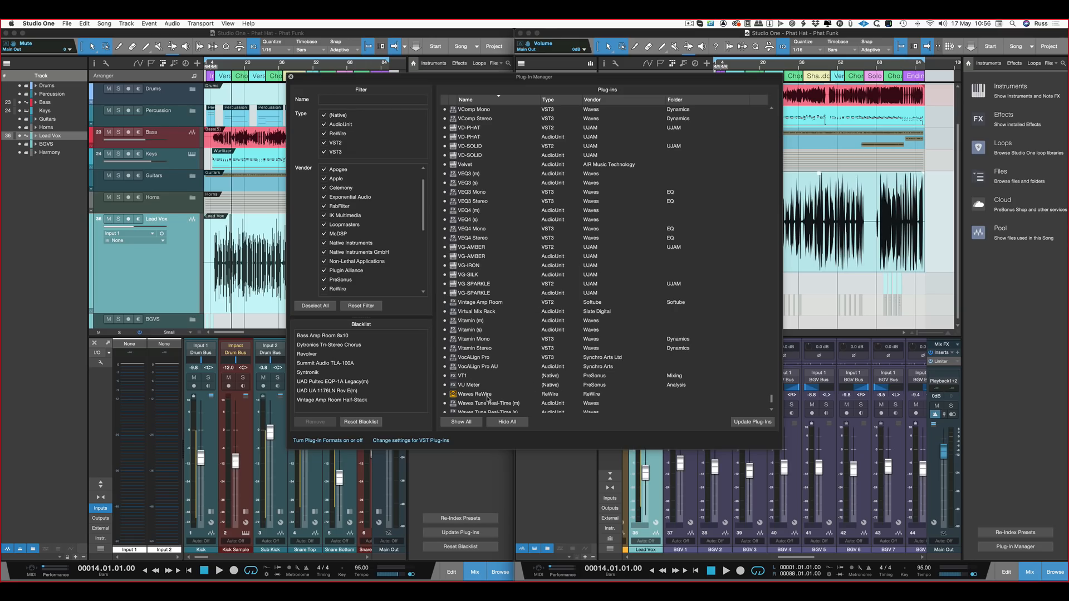
scroll(487, 397, up, 20)
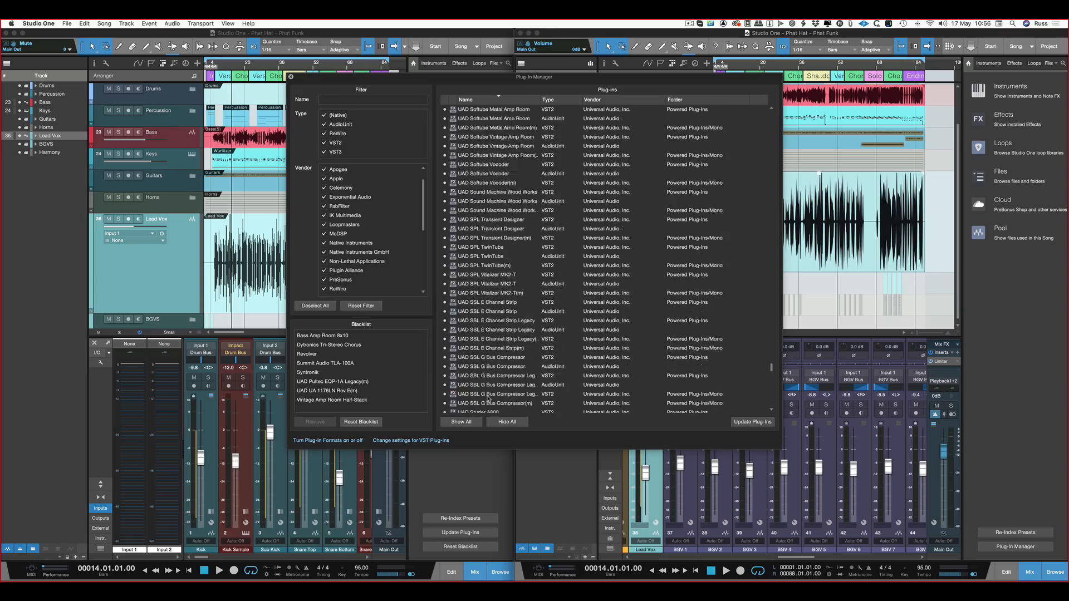
scroll(488, 399, up, 15)
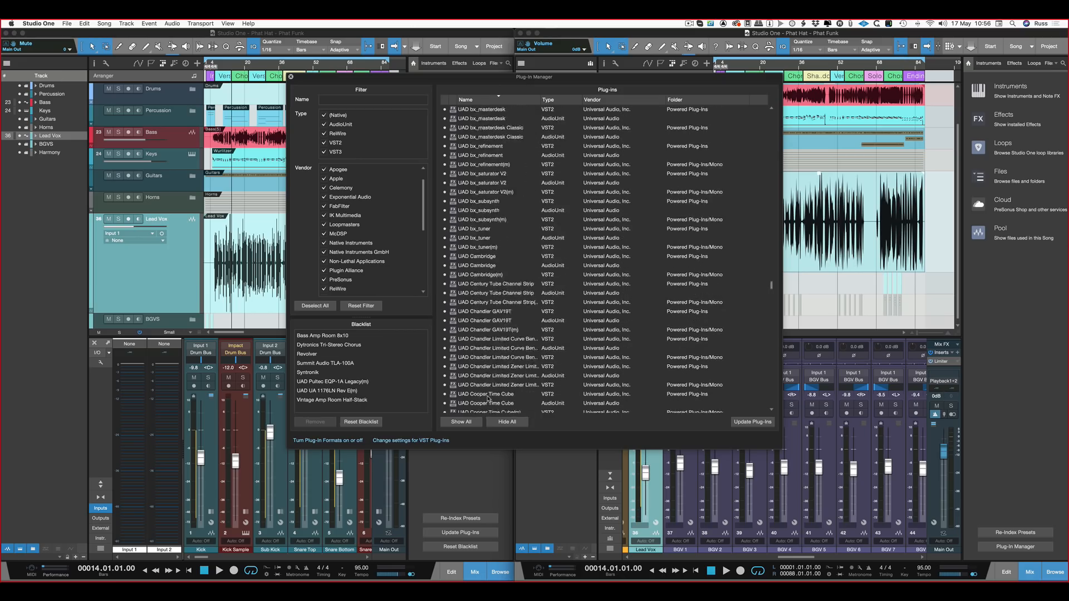
scroll(487, 398, down, 15)
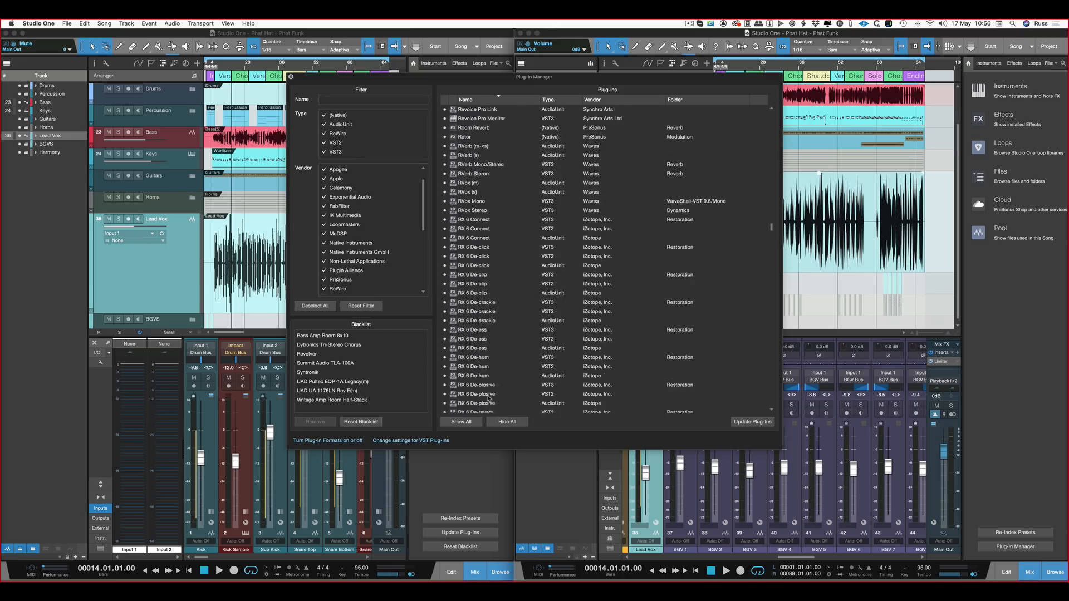
Step: Filter the Plug-In Manager's list by the name "rewire"
scroll(488, 398, down, 15)
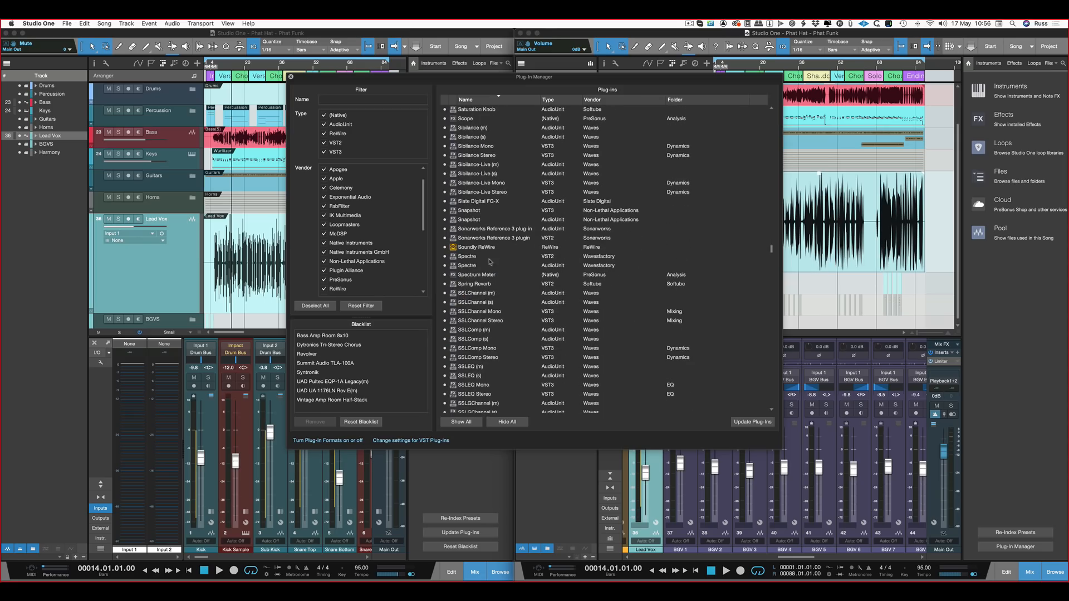
scroll(488, 252, up, 15)
scroll(486, 252, up, 15)
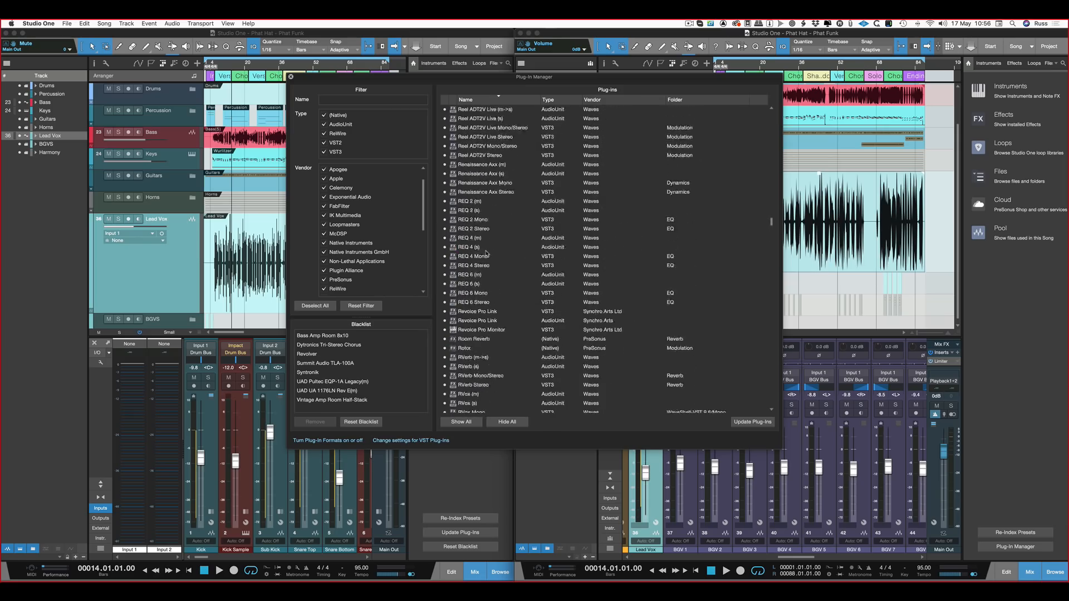
scroll(486, 252, up, 10)
scroll(368, 234, up, 1)
click(337, 101)
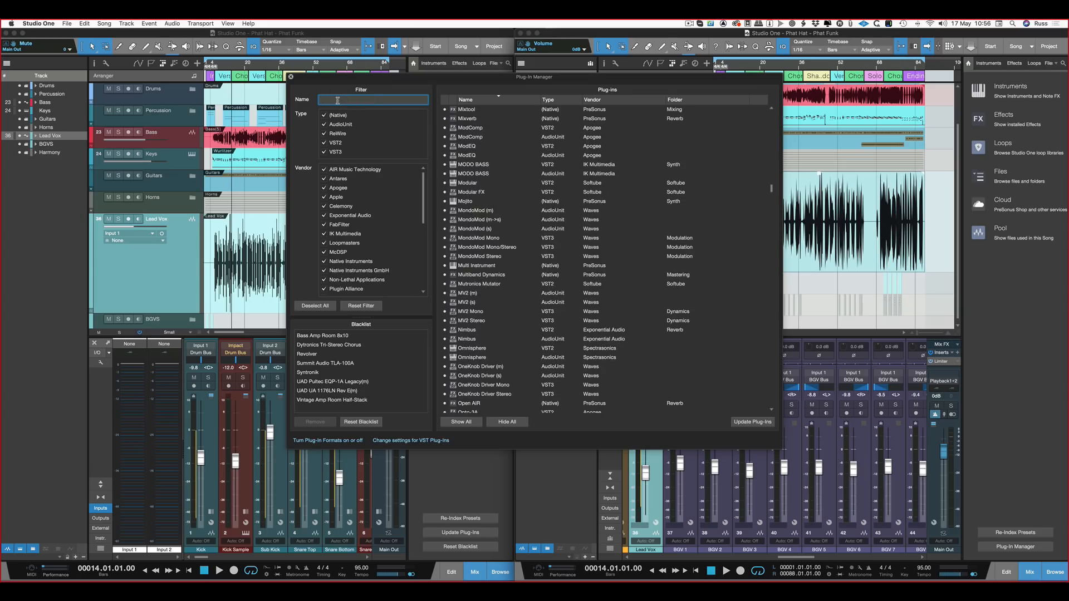
text(rewire)
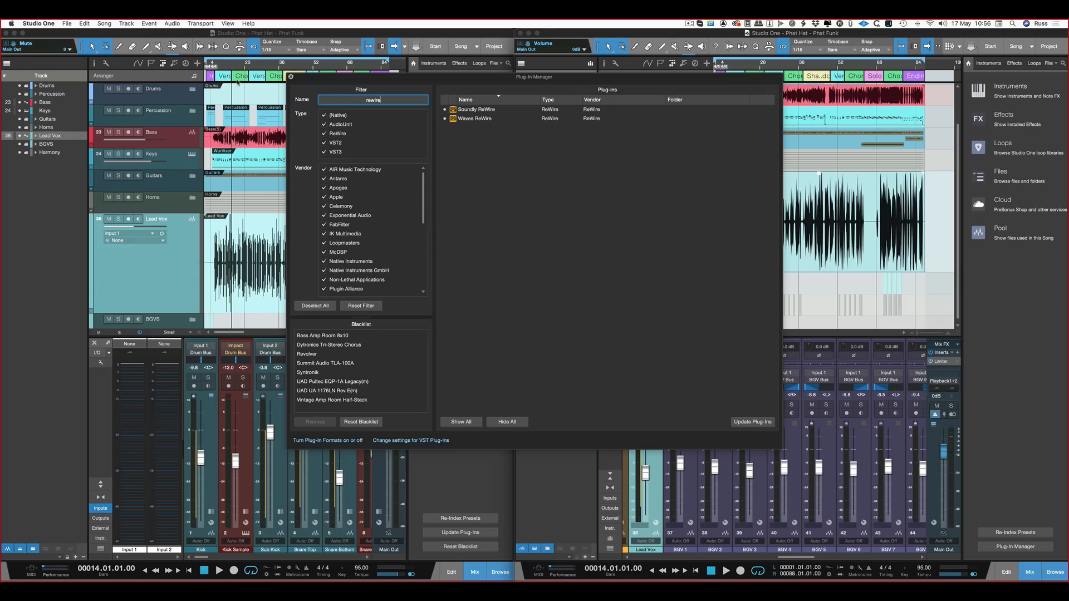
Step: Exclude VST2 from the Plug-In Manager's type filter, include it again, and close the manager
click(324, 143)
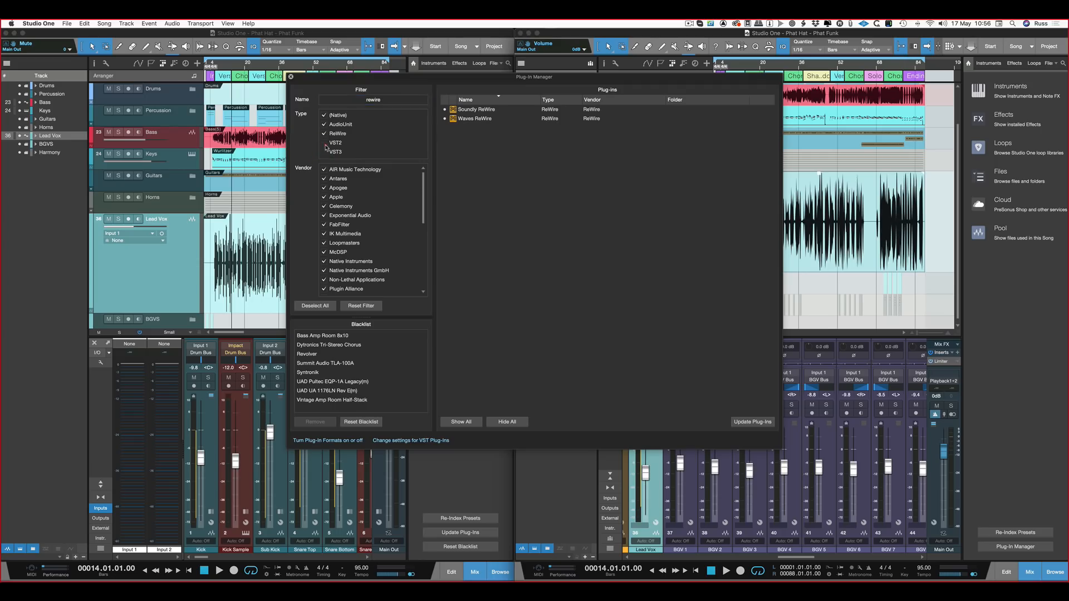
click(324, 144)
click(291, 77)
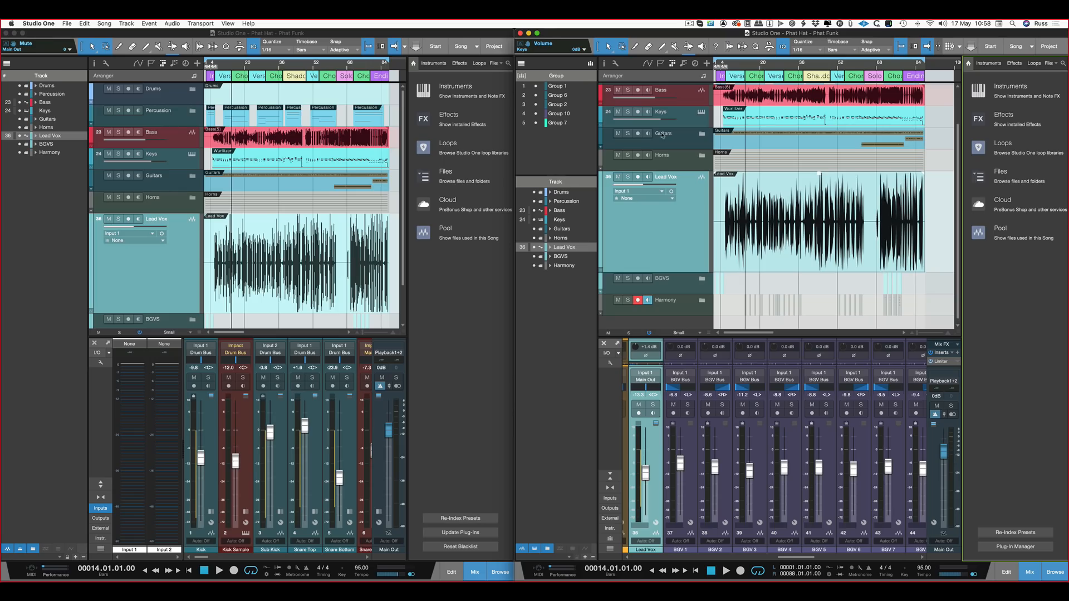
Step: Open the Keys part in the note editor of the newer version and view the available note actions
double_click(756, 125)
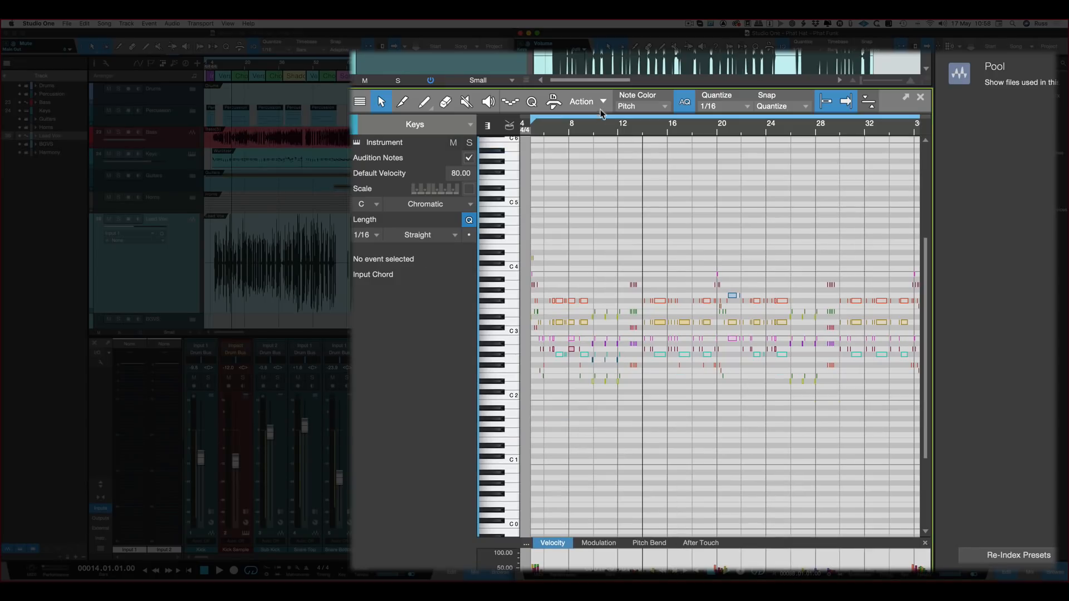
click(603, 100)
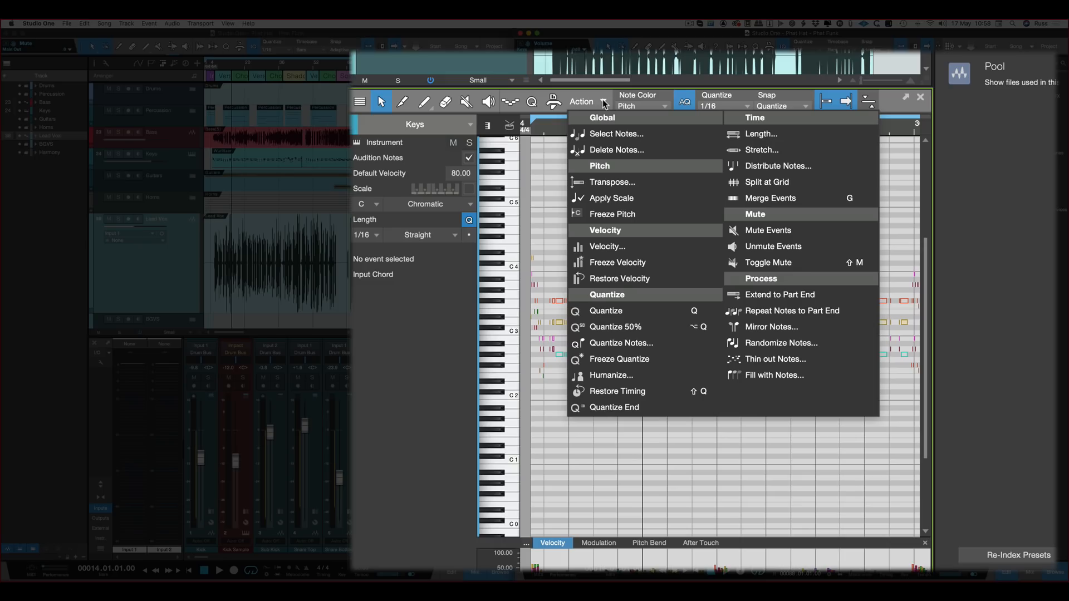
click(603, 100)
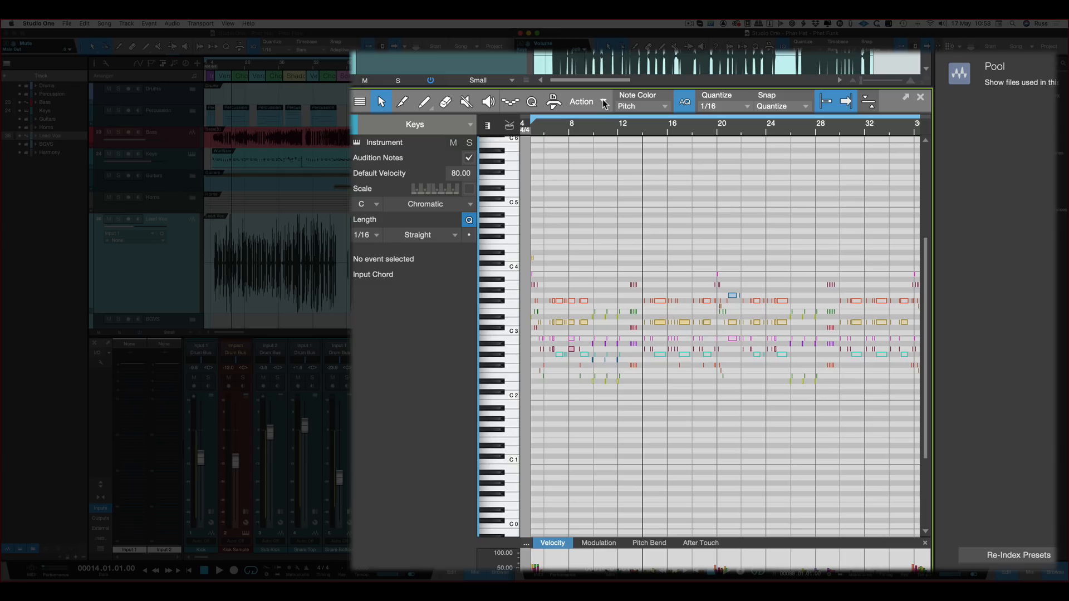
click(603, 101)
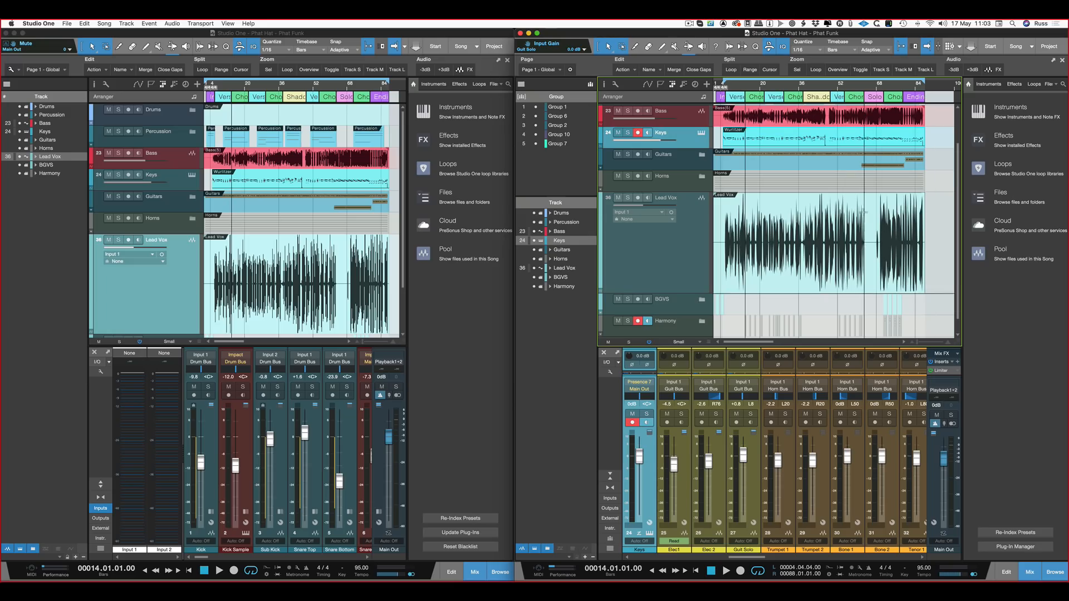
Step: Place the playback cursor just past bar 20 in the older version and zoom in to the sample level of the Lead Vox waveform
scroll(856, 215, down, 1)
scroll(856, 215, up, 4)
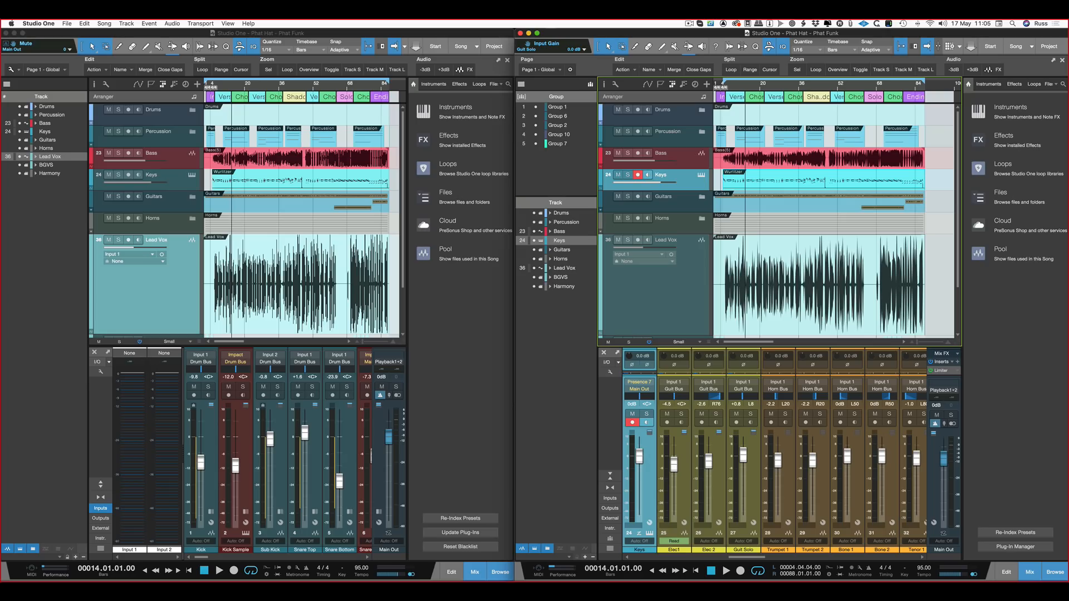
click(245, 87)
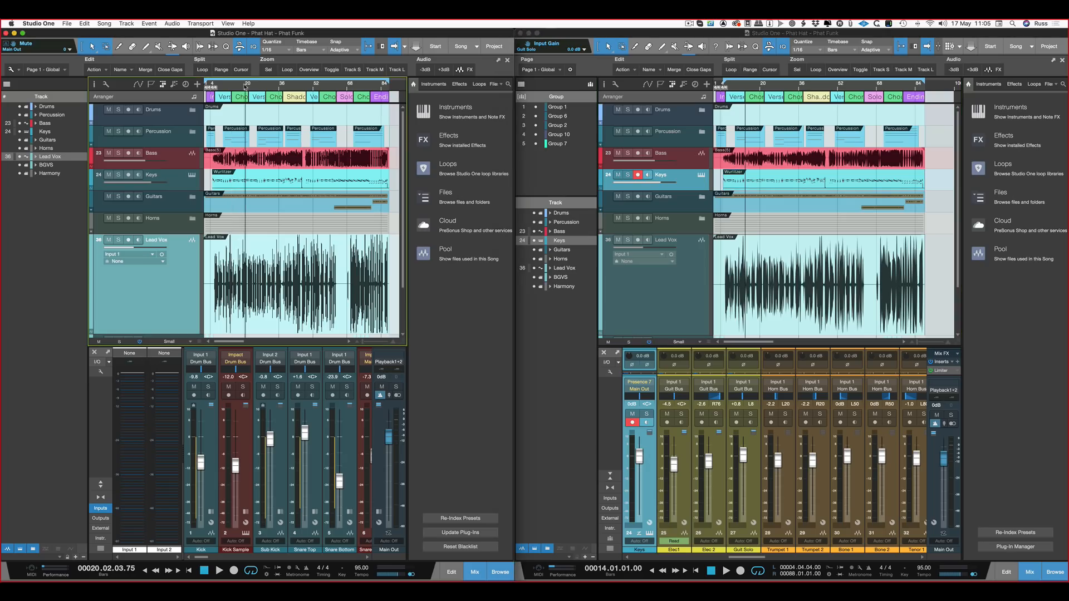
key(e)
key(e)
key(e)
key(e)
key(e)
key(e)
key(e)
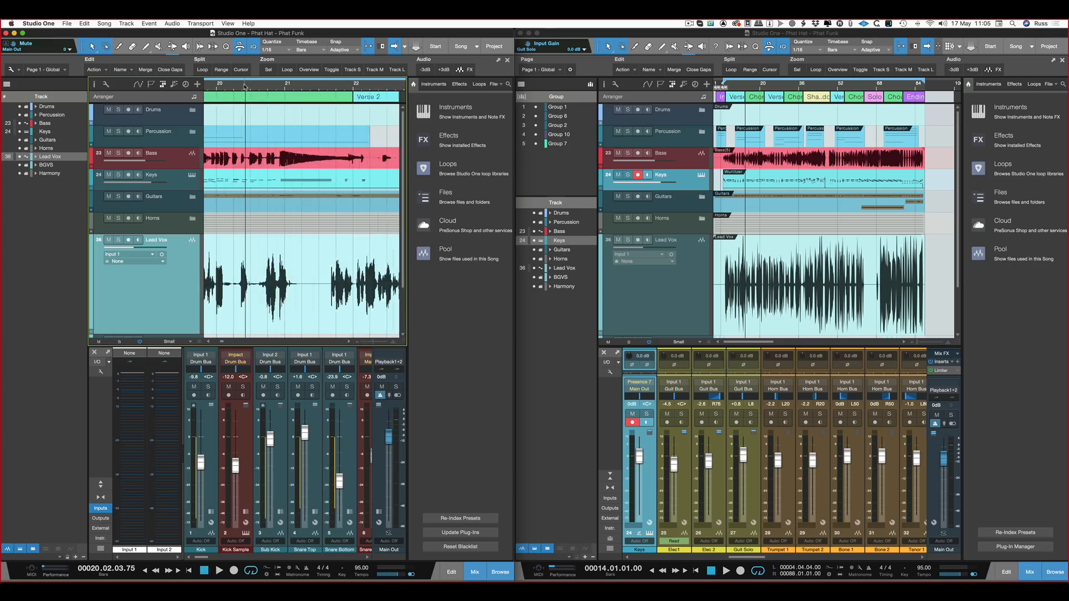
key(e)
key(e)
key(e)
key(e)
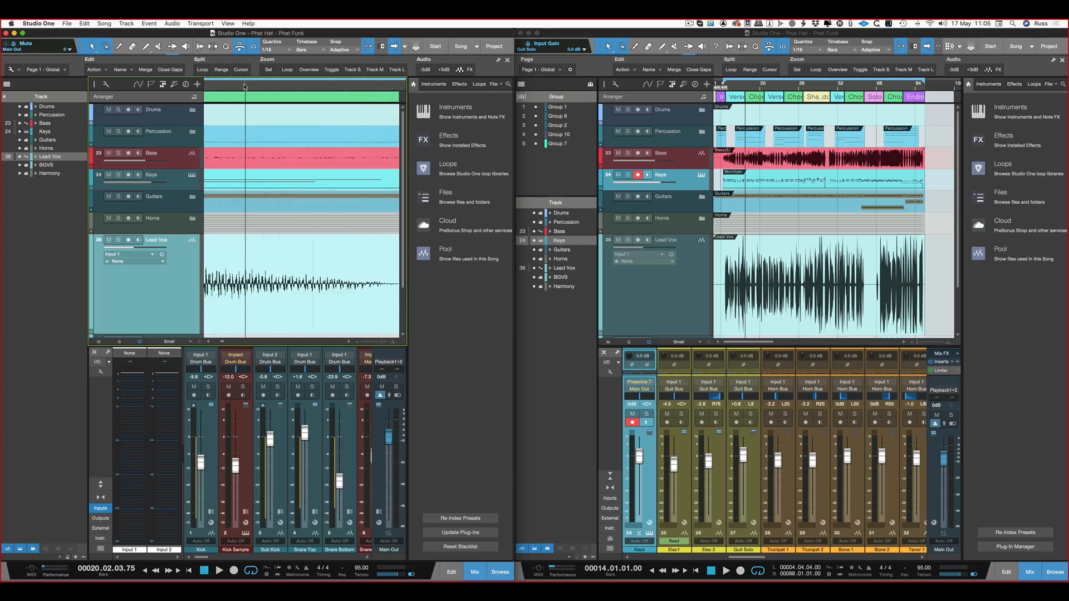
key(e)
key(e)
key(e)
key(e)
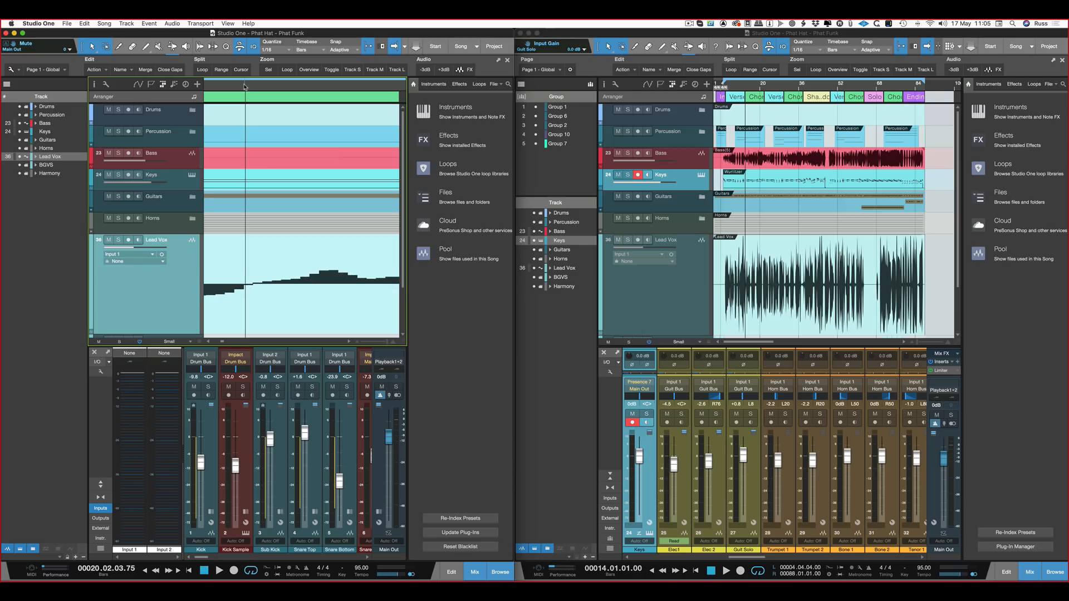
Step: Place the playback cursor near the end of bar 19 in the newer version and zoom its arrangement in to the finest horizontal level
click(760, 88)
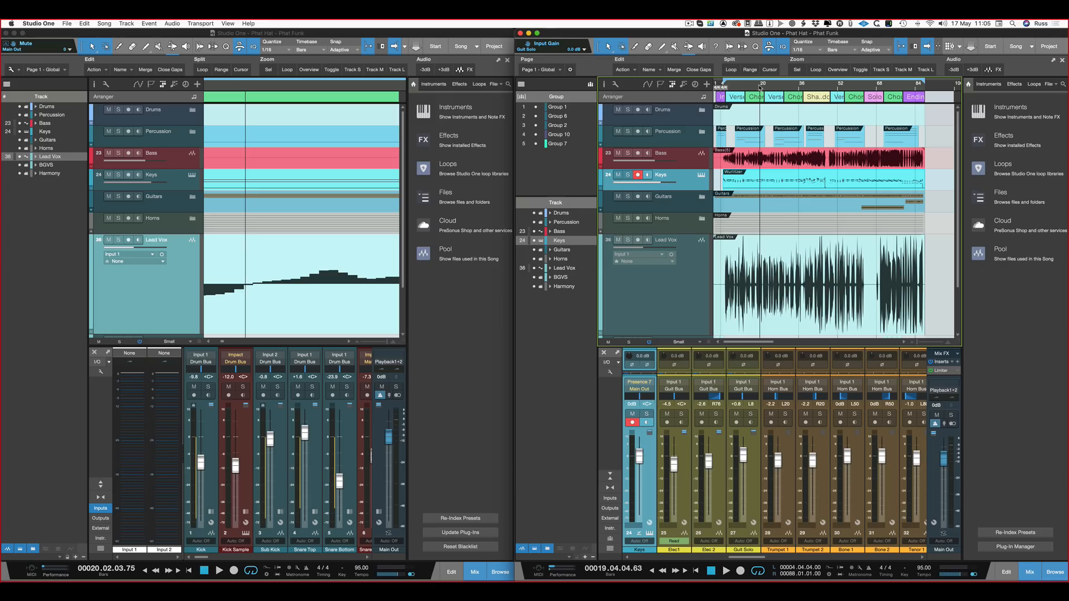
key(e)
key(e)
key(e)
key(e)
key(e)
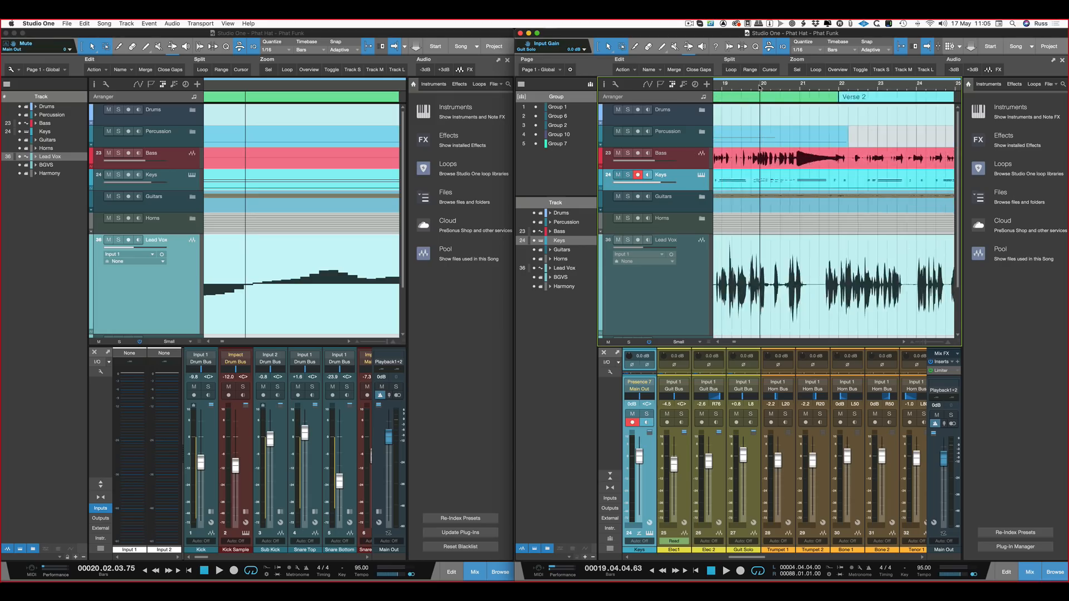
key(e)
key(e)
key(e)
key(e)
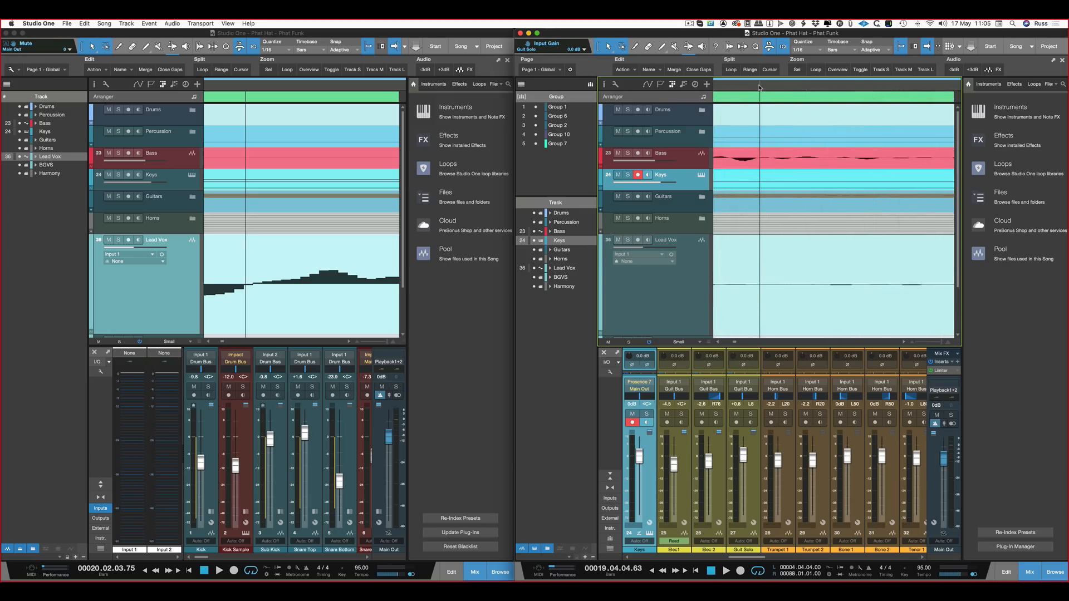
key(e)
key(e)
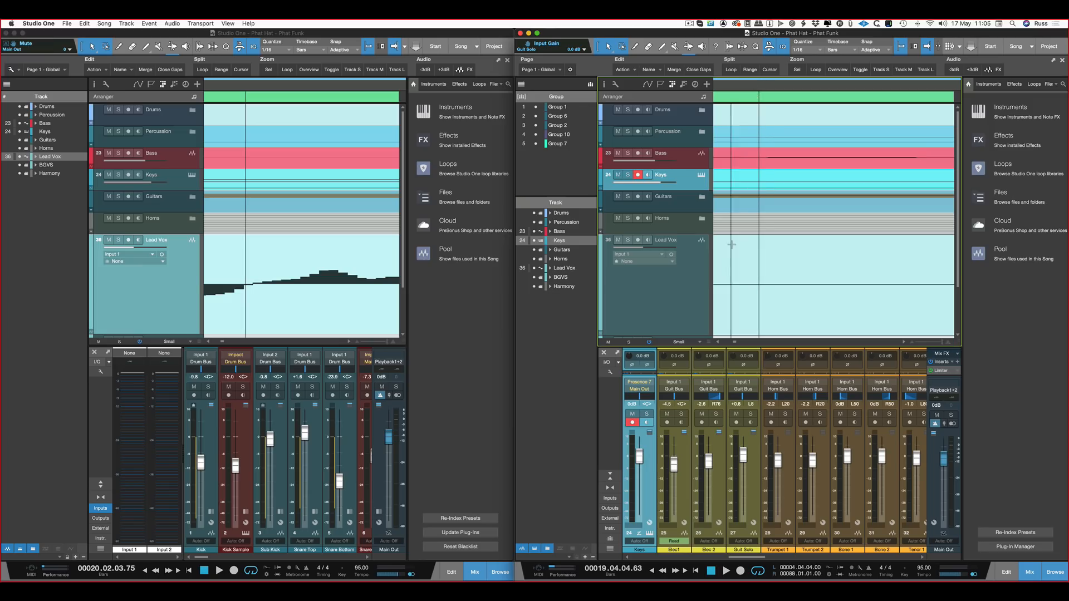
Step: Place the playback cursor just past bar 20 in the newer version and zoom its arrangement out to show the song sections
scroll(752, 258, right, 8)
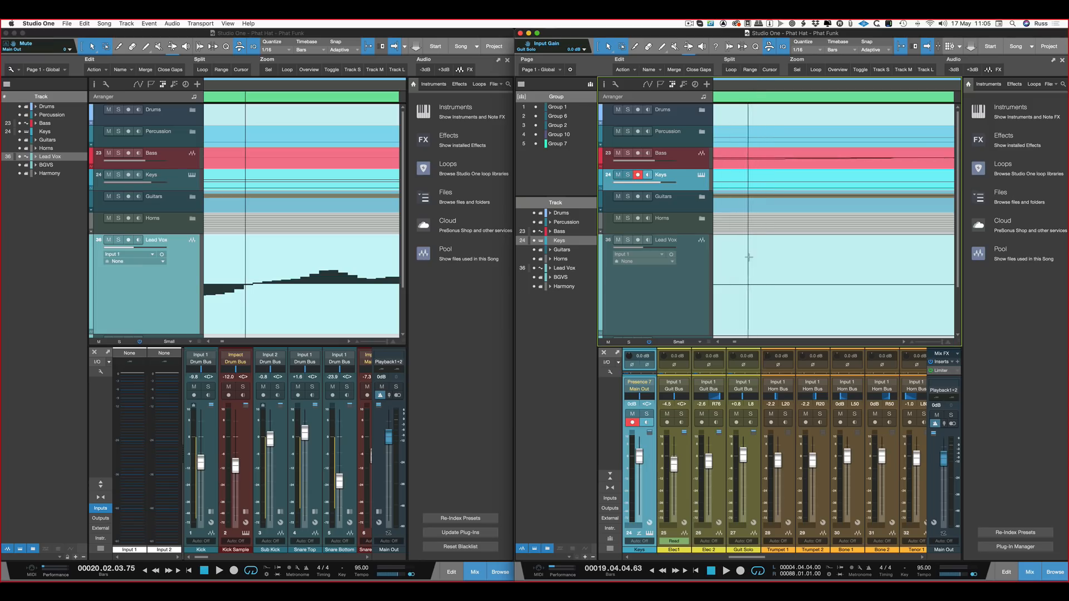
scroll(747, 257, right, 8)
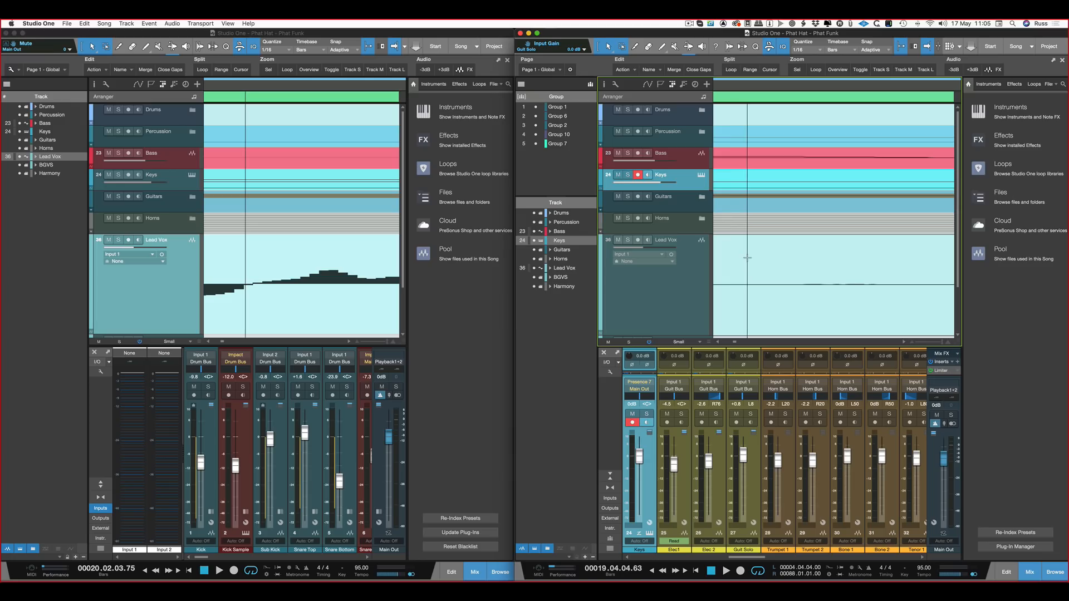
scroll(749, 256, right, 4)
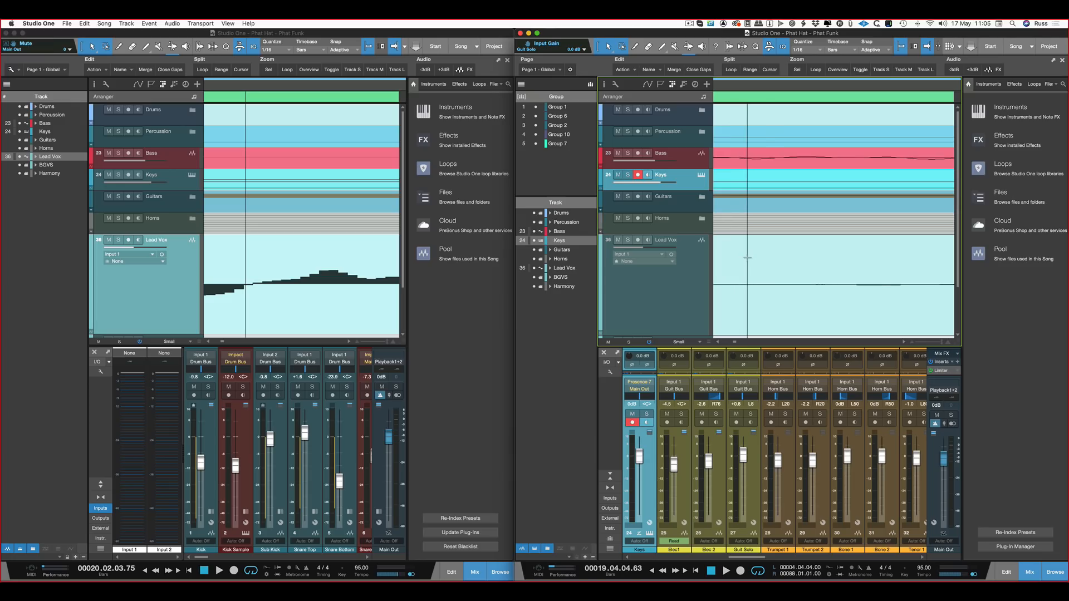
scroll(748, 258, right, 3)
scroll(747, 257, right, 6)
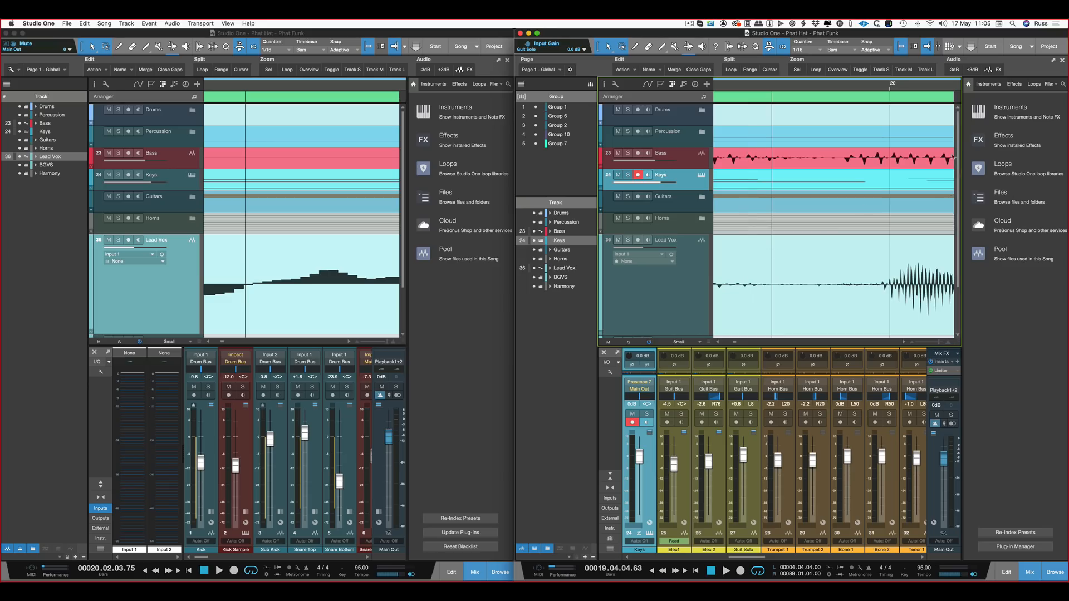
click(925, 85)
drag(926, 85, 927, 85)
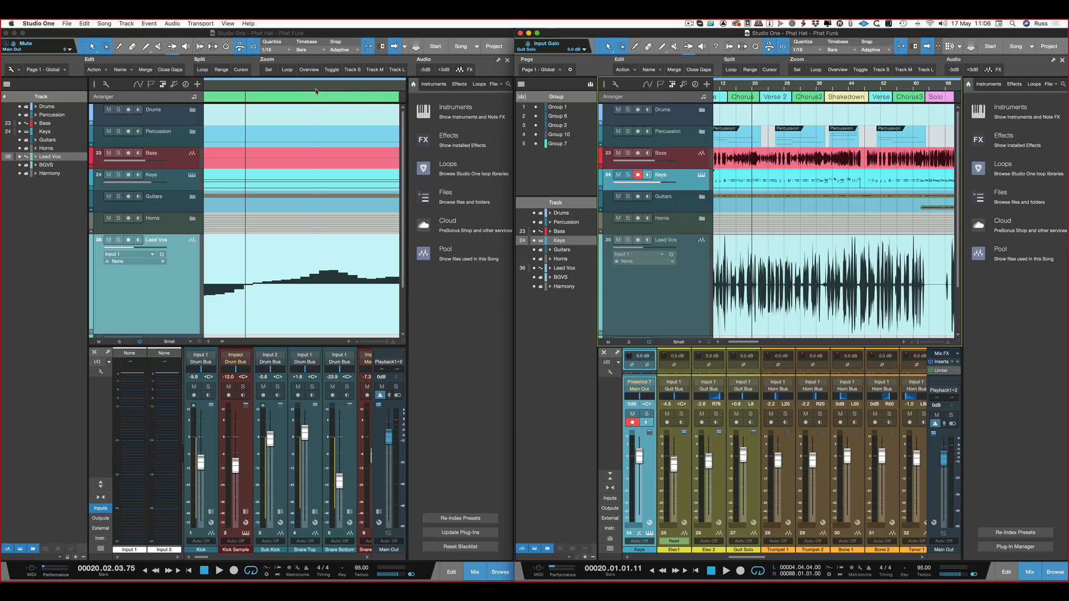
Step: Zoom the older version's arrangement back out from the magnified Lead Vox waveform to an overview of the song
click(311, 88)
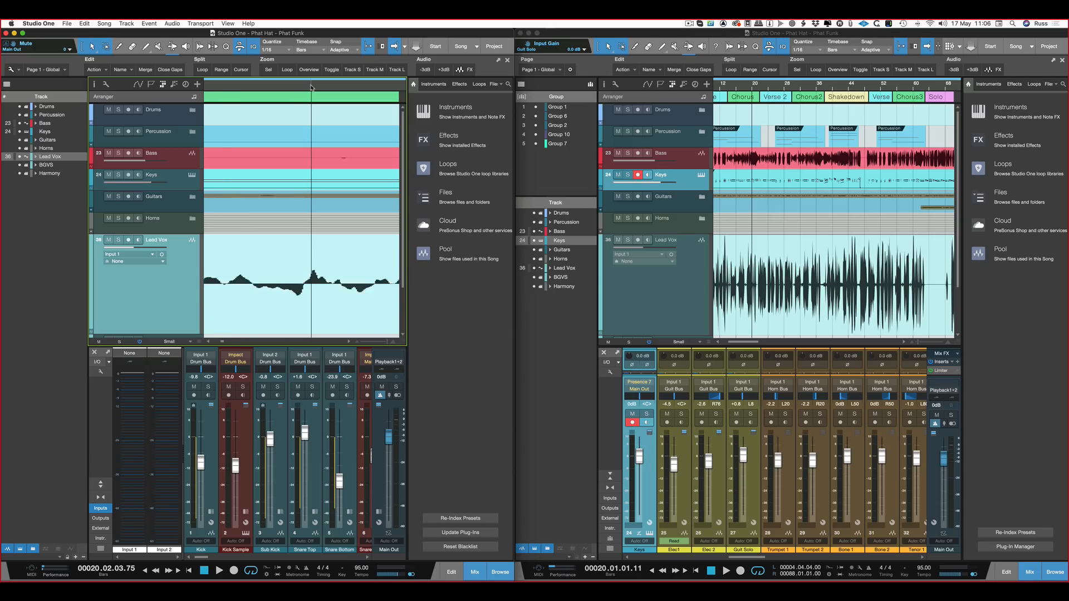
key(w)
key(w)
key(w)
key(w)
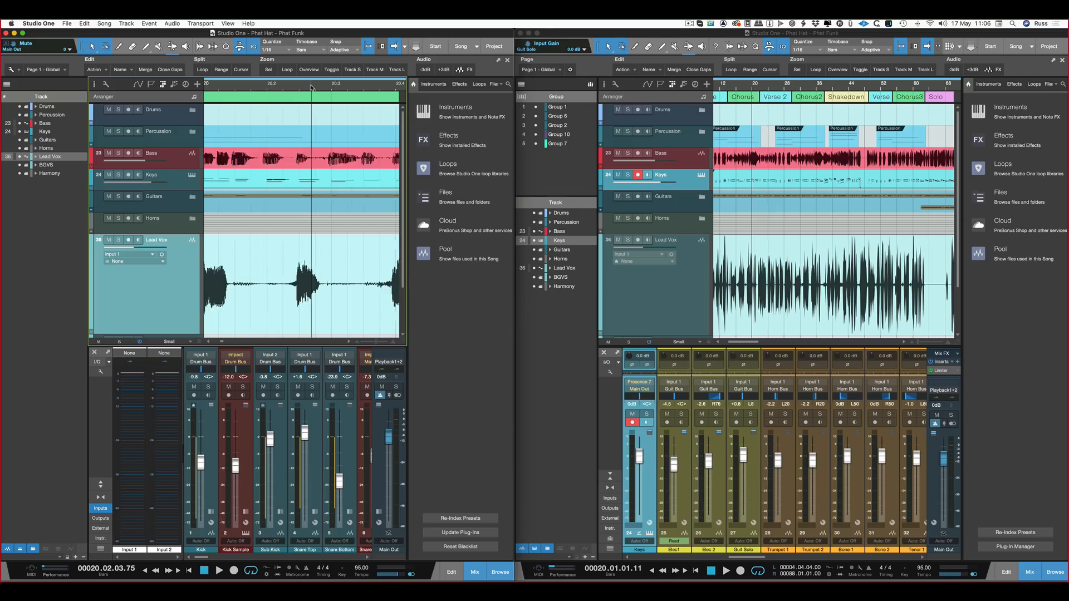
key(w)
key(w)
key(w)
key(w)
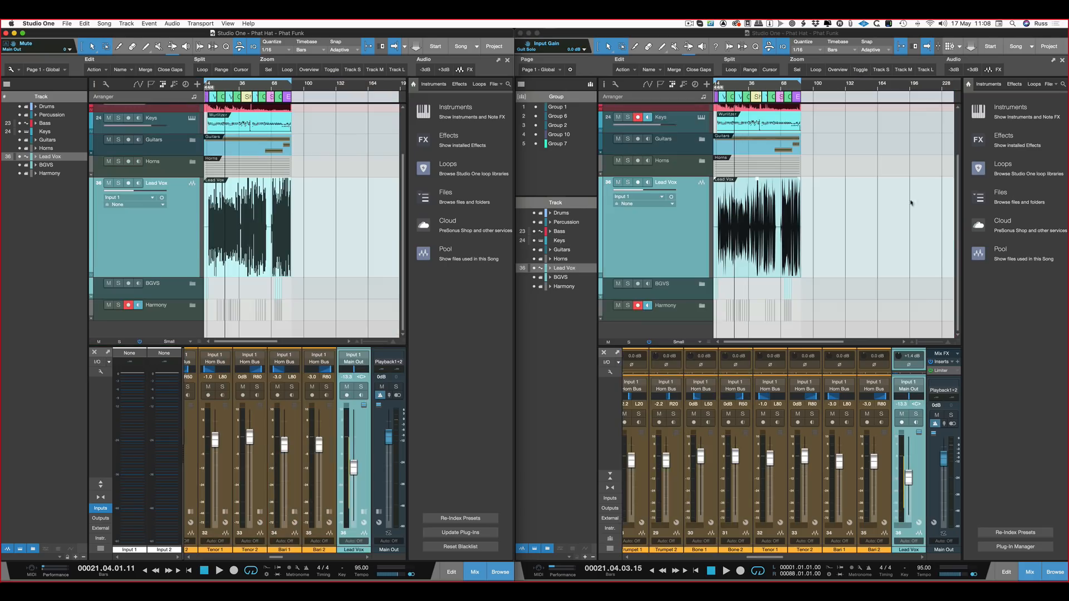
Step: Turn on Time Lock for the Lead Vox event in the newer version and try to move the event to a later position
click(767, 239)
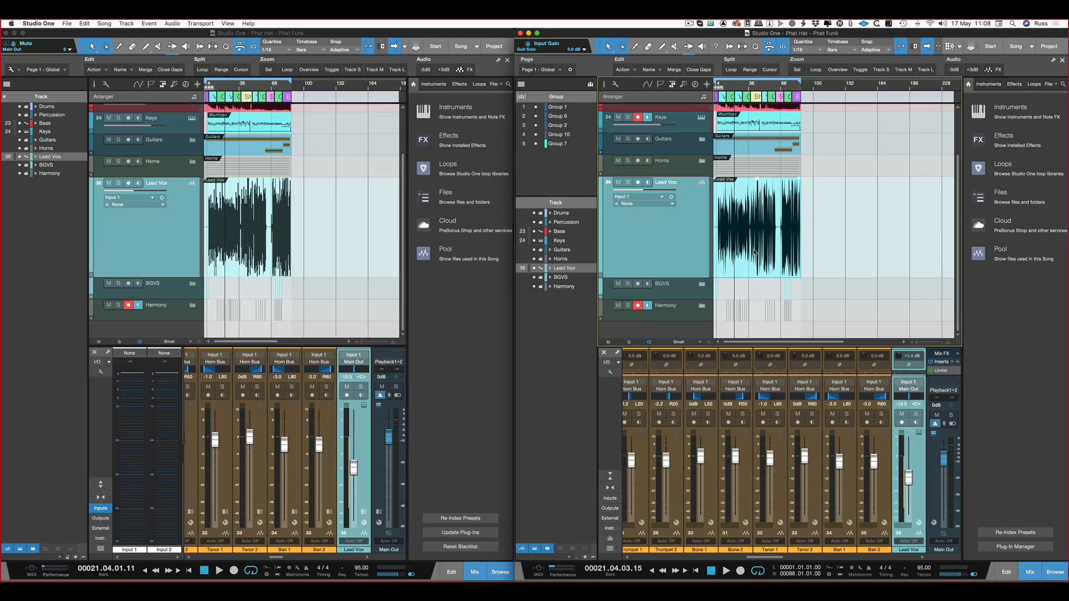
key(e)
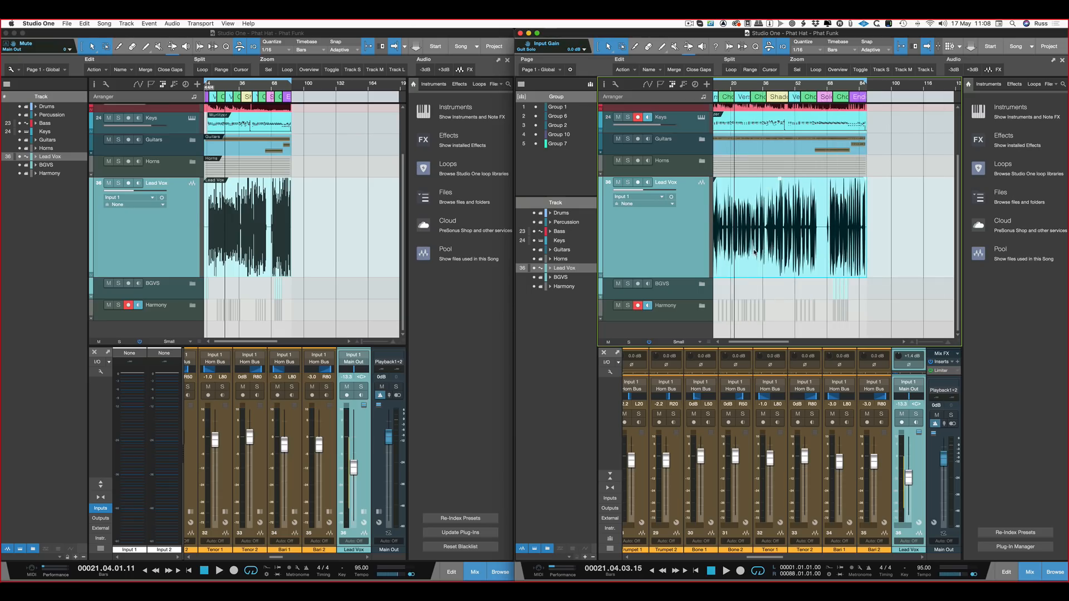
scroll(755, 252, left, 2)
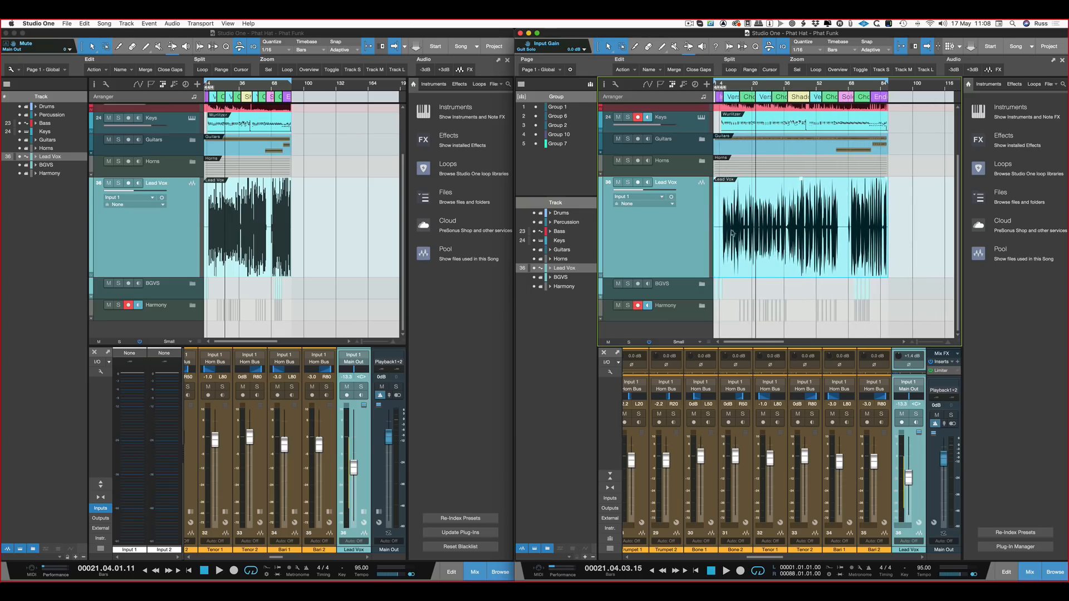
right_click(752, 230)
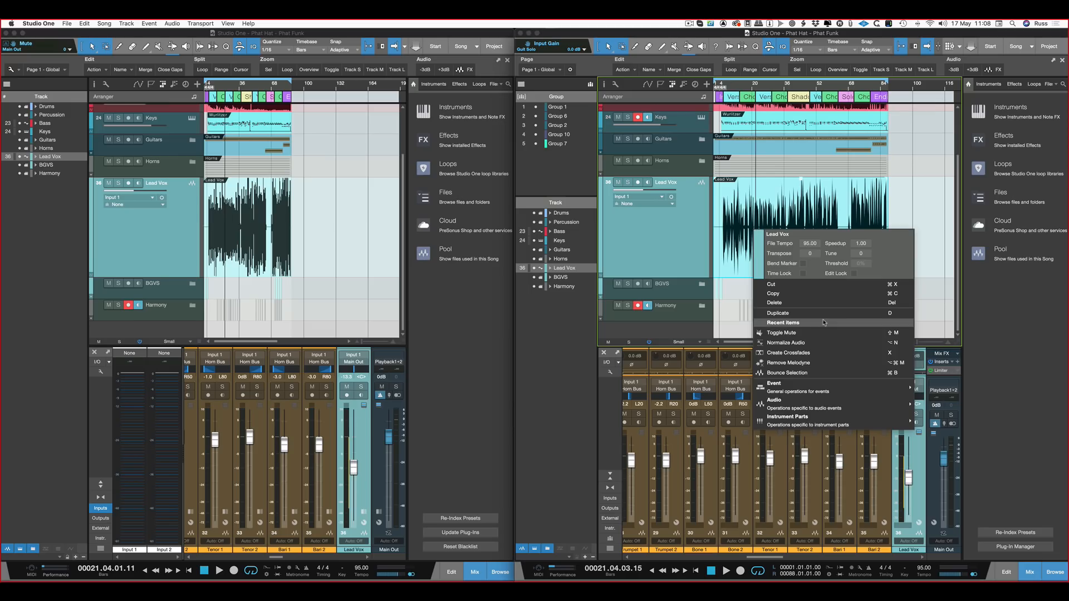
mouse_move(833, 392)
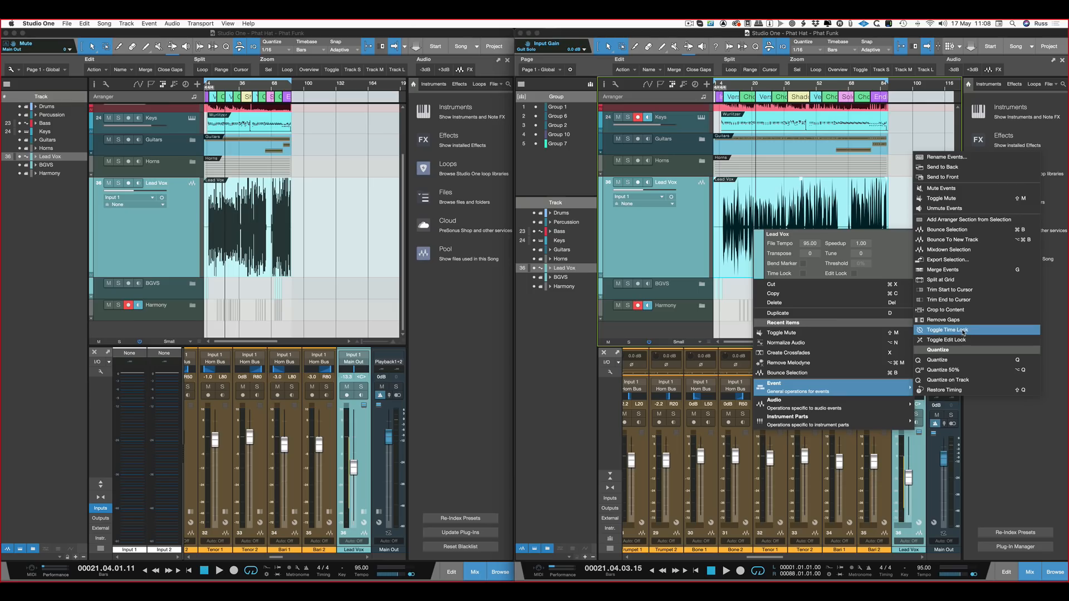
click(964, 331)
drag(839, 262, 909, 254)
Step: Turn on Edit Lock for the Lead Vox event in the newer version
right_click(909, 254)
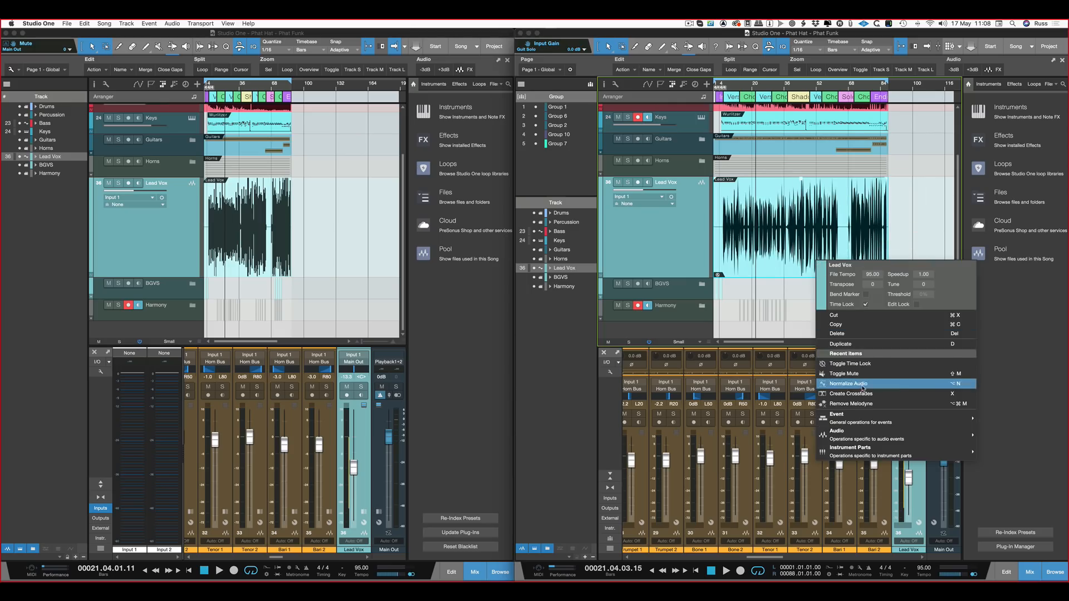
mouse_move(863, 417)
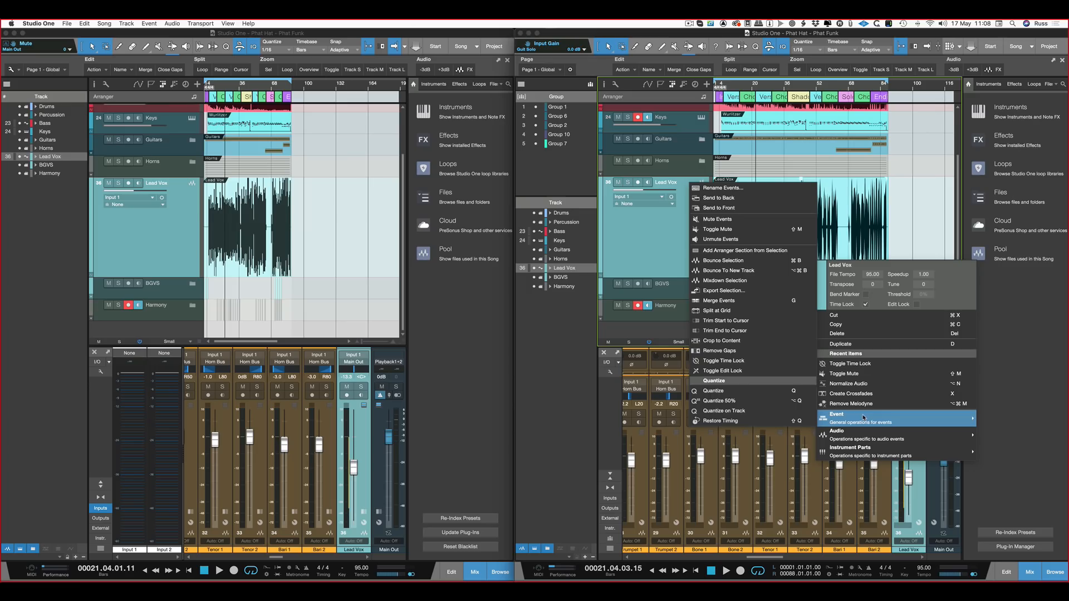
click(758, 372)
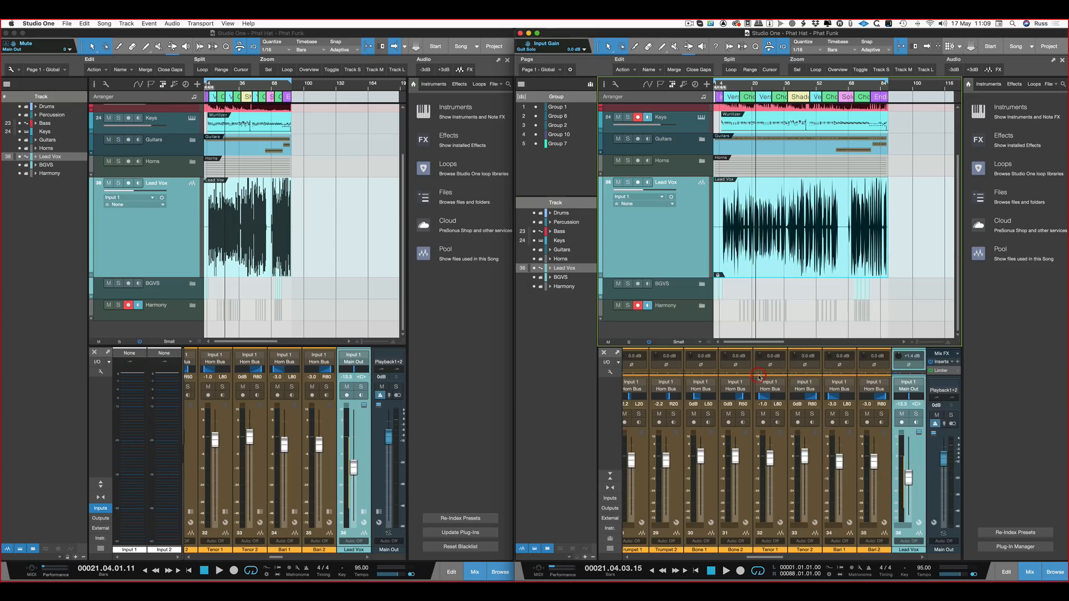
Step: Try to select ranges in and split the edit-locked Lead Vox event near bar 37 in the newer version
scroll(808, 267, up, 2)
drag(786, 252, 816, 254)
click(811, 250)
click(803, 250)
click(791, 250)
click(756, 248)
click(790, 245)
click(788, 232)
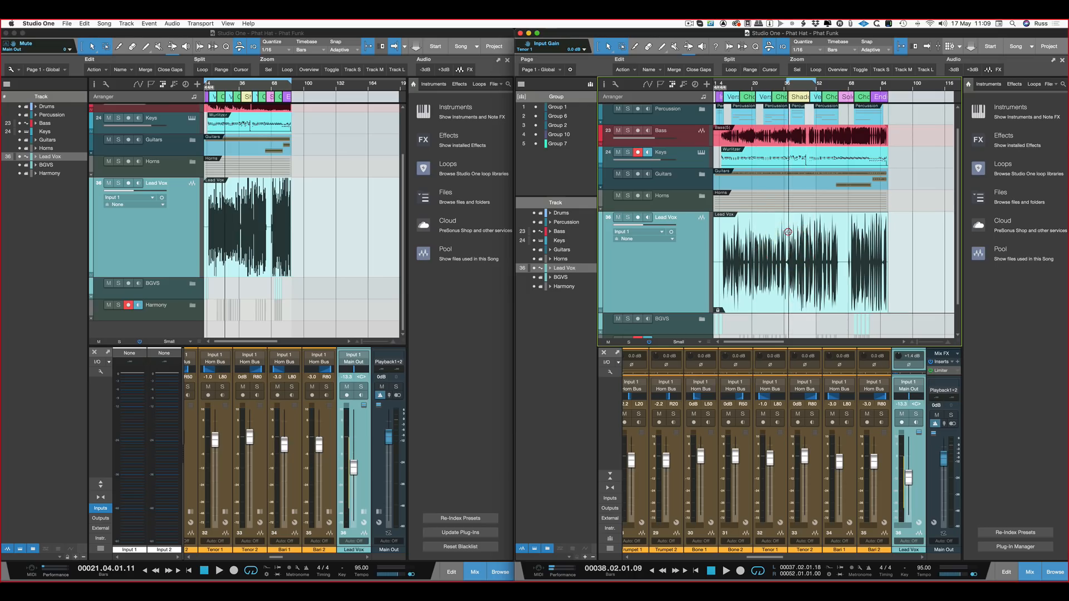
Step: Turn off Edit Lock for the Lead Vox event, and test splitting it at about bar 37 before undoing the split
right_click(788, 266)
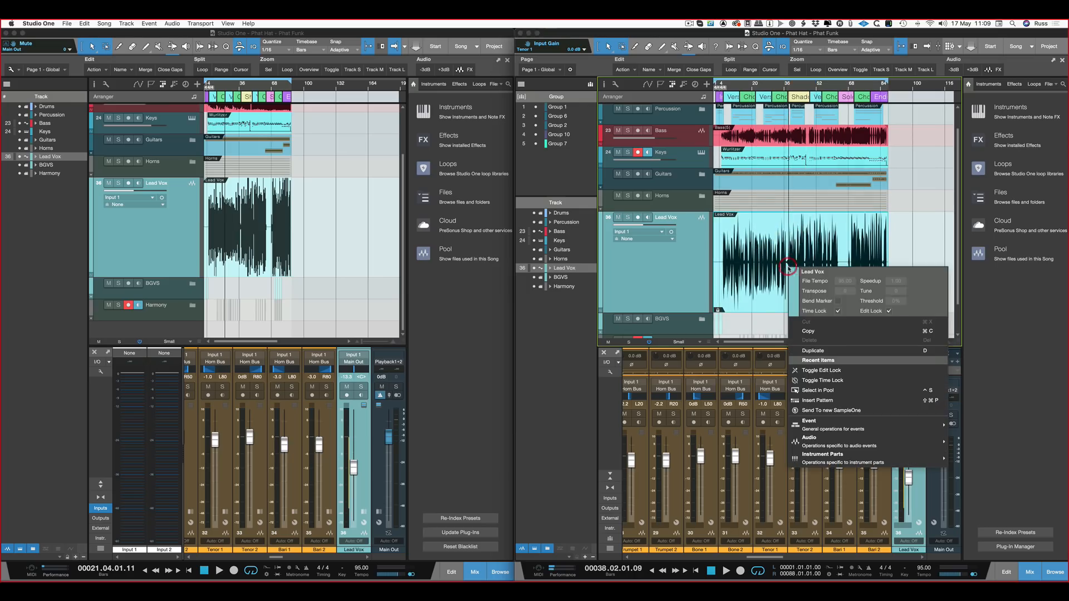
click(819, 370)
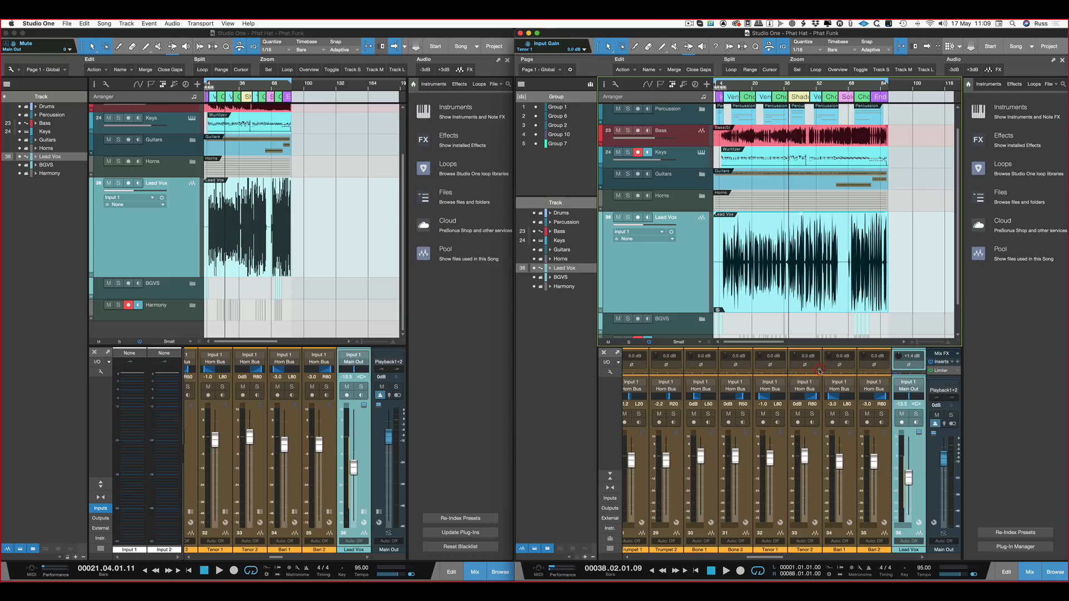
double_click(787, 247)
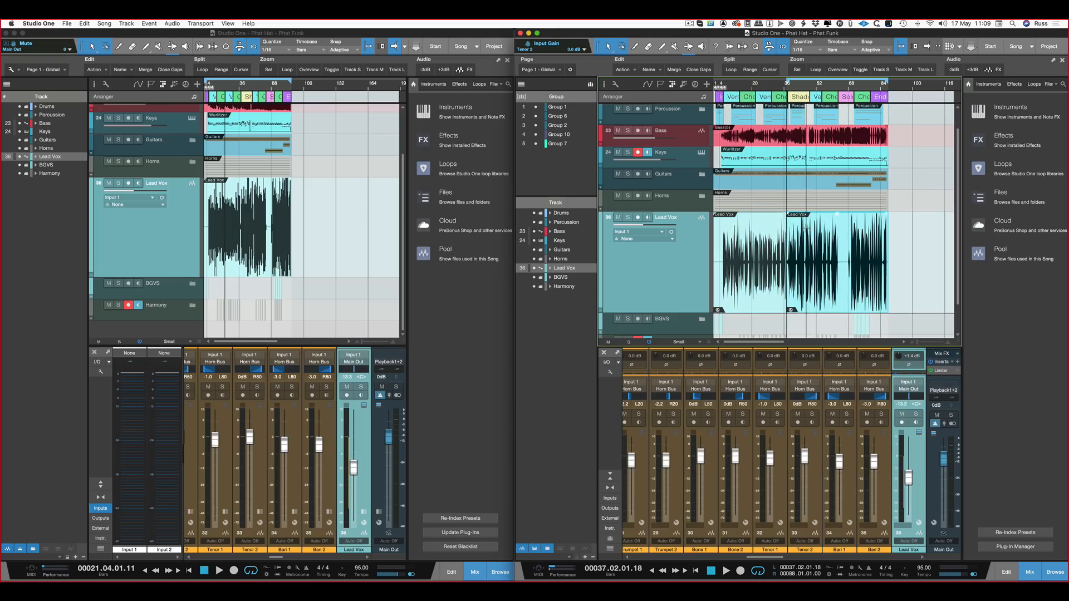
key(ctrl+z)
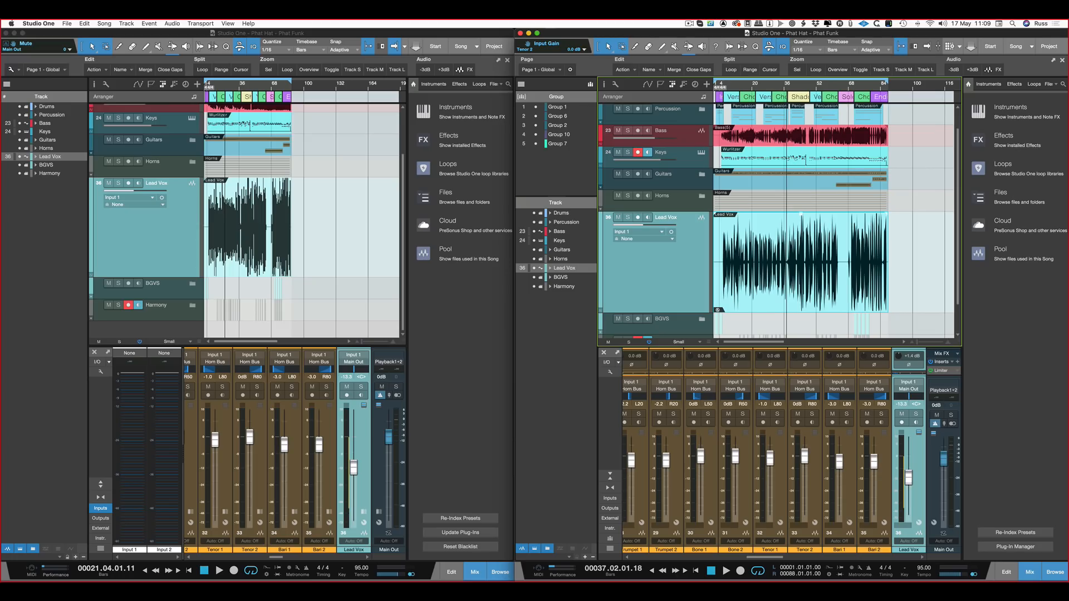
Step: Lock the Lead Vox track in the newer version and try to move its event to a later position
right_click(646, 286)
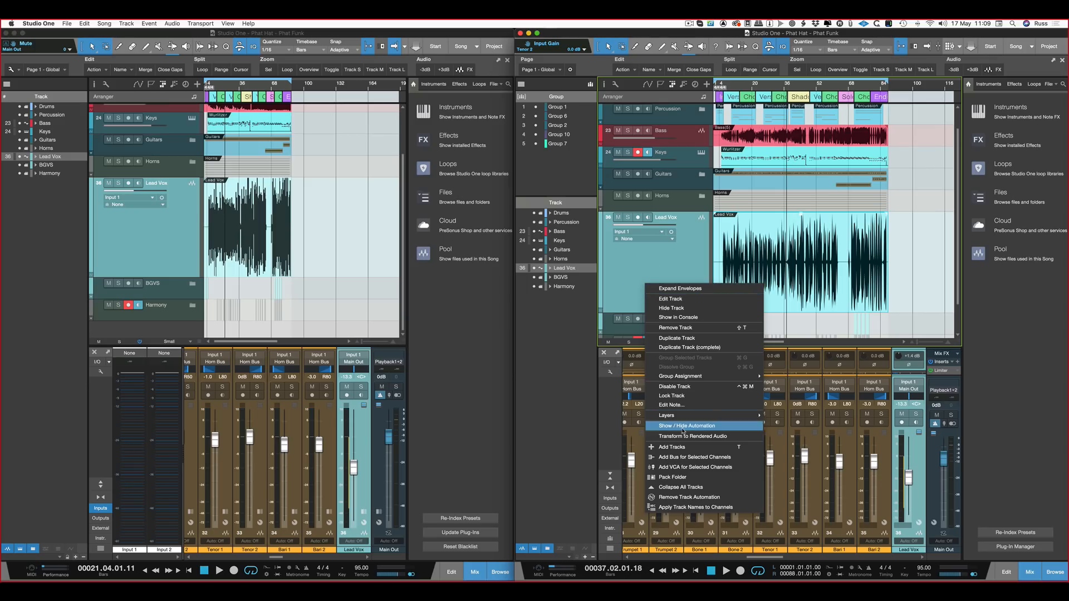
click(686, 395)
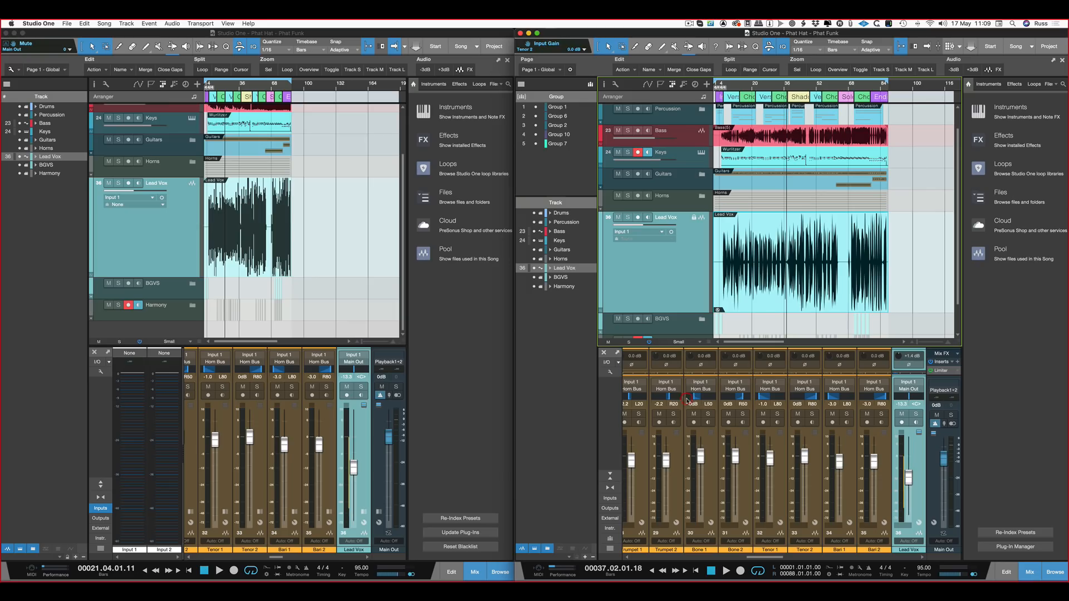
drag(745, 293, 855, 284)
Step: Examine the context options of the locked Lead Vox track and set its channel fader to about -11 dB
right_click(680, 281)
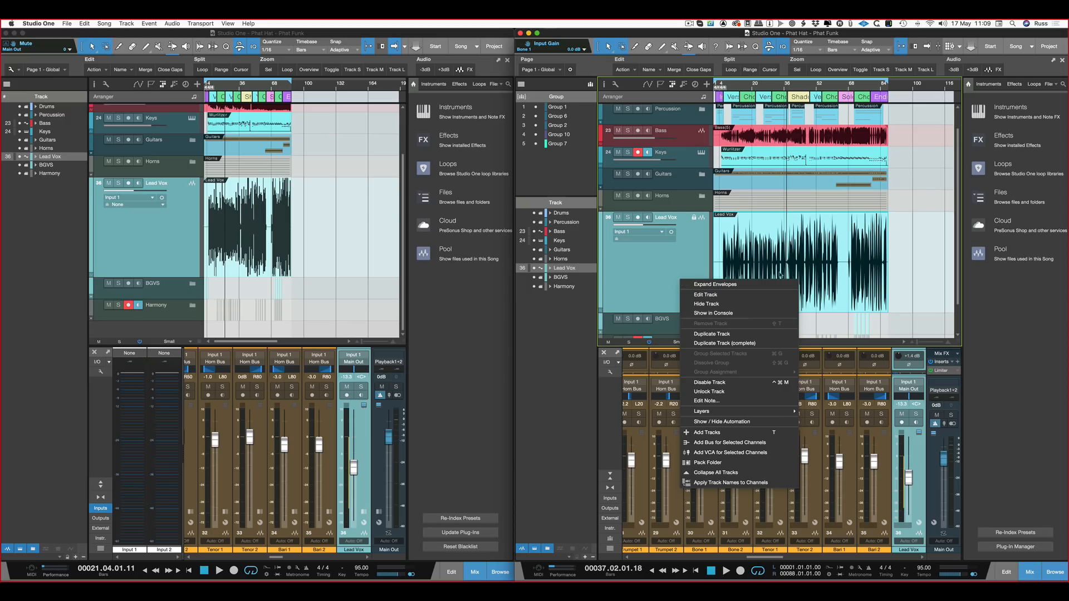
click(813, 269)
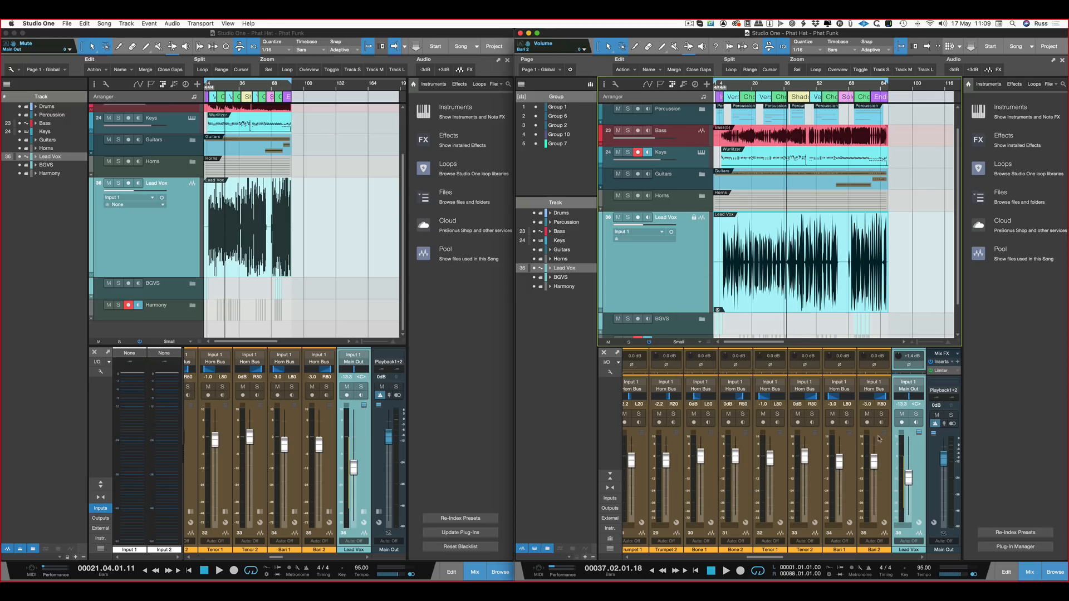
mouse_move(909, 477)
mouse_down()
mouse_move(908, 453)
mouse_move(909, 478)
mouse_up()
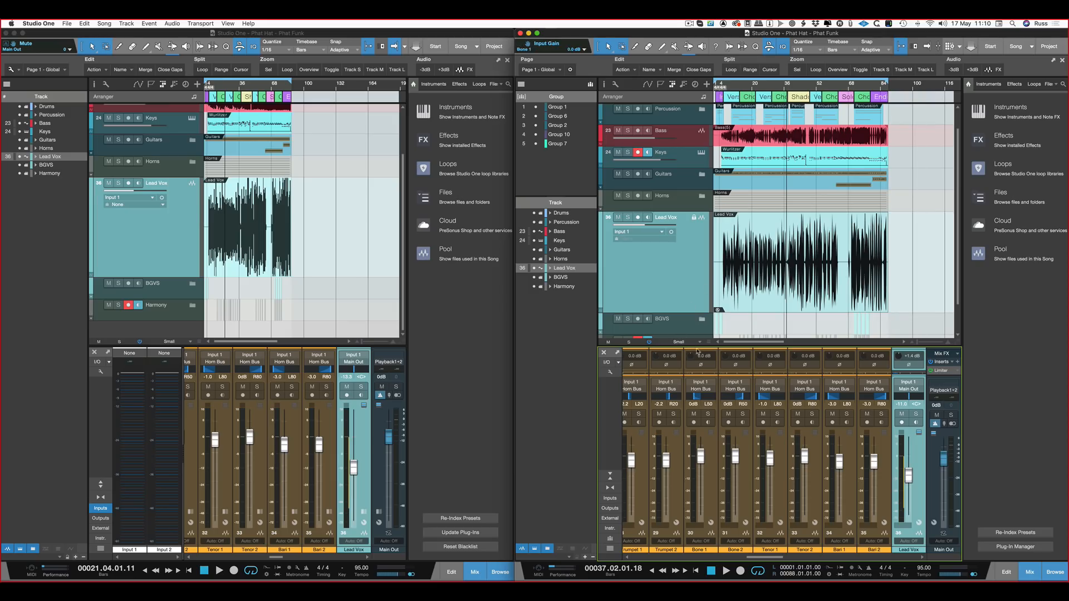
Step: Enlarge the newer version's console to show the inserts and open Store Preset for the Elec 2 channel's Pro EQ
drag(697, 340, 697, 213)
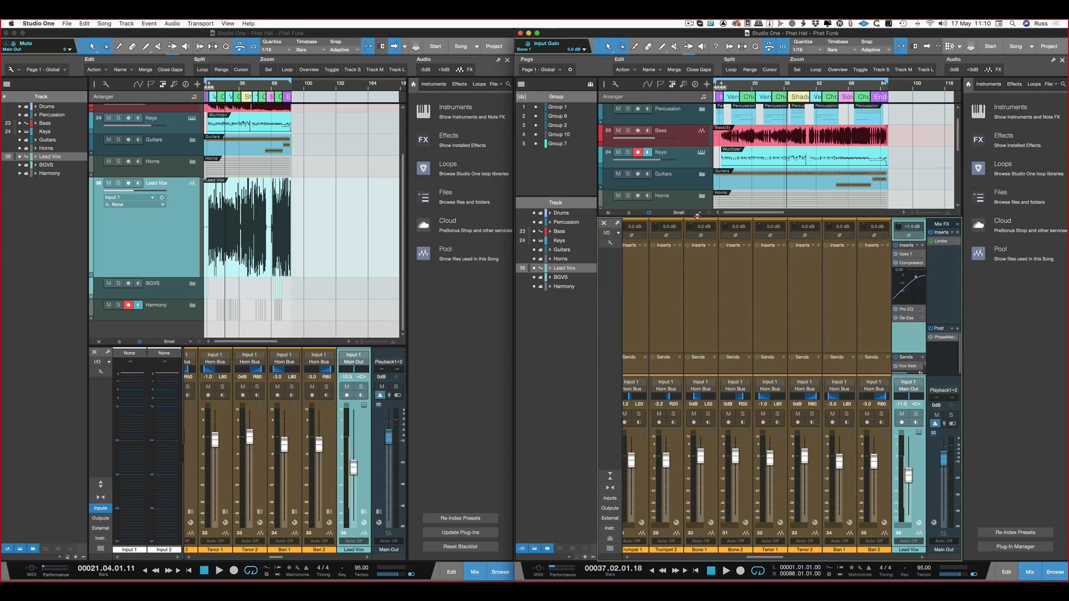
scroll(641, 305, left, 3)
scroll(641, 304, left, 4)
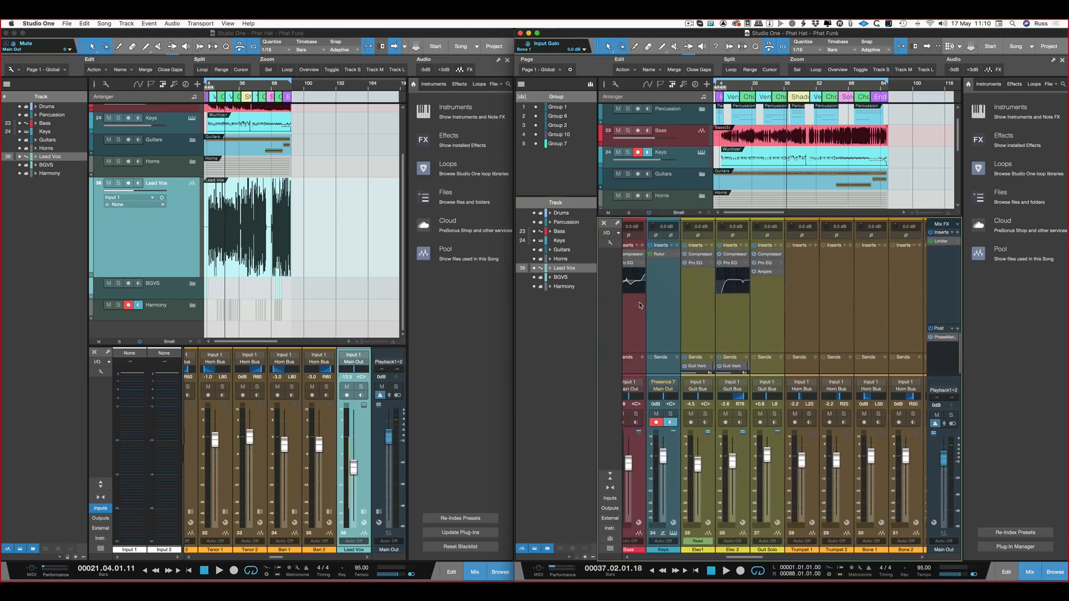
right_click(767, 264)
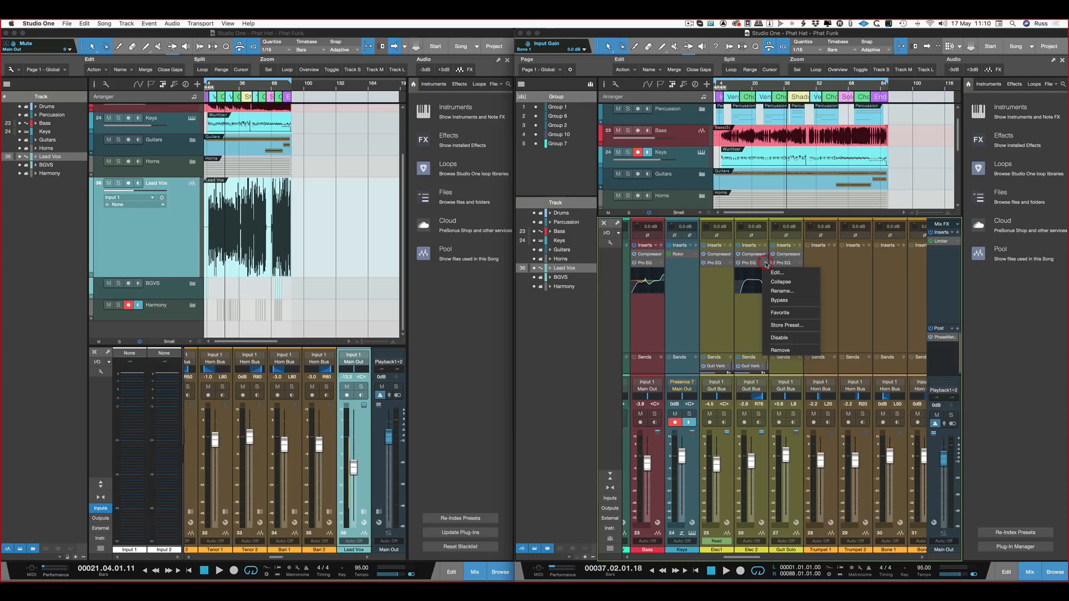
click(781, 326)
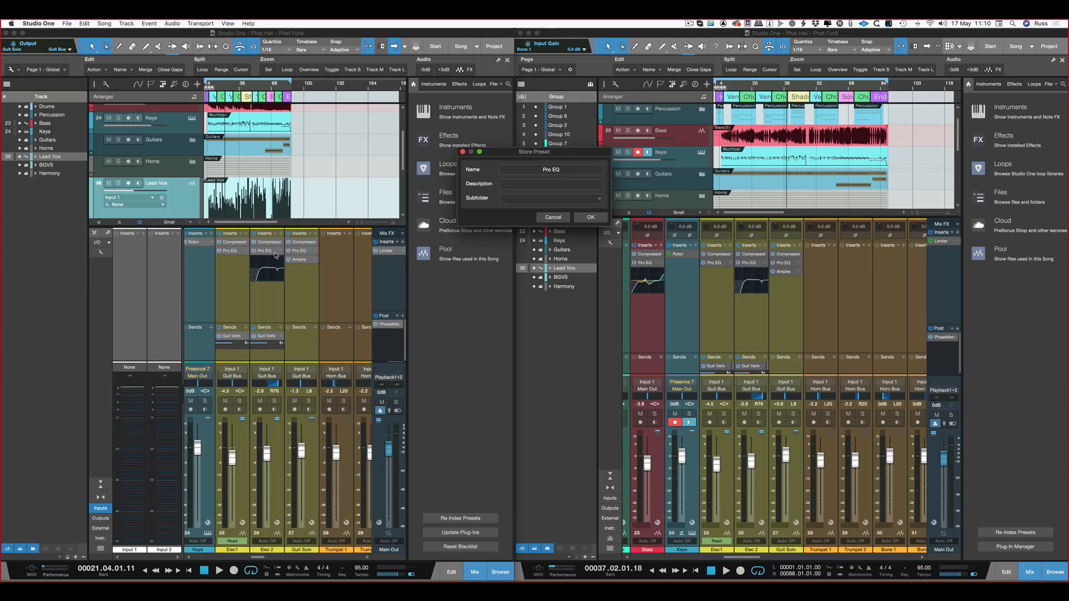
Step: Open Store Preset for the Elec 2 channel's Pro EQ in the older version and place both dialogs side by side
right_click(278, 255)
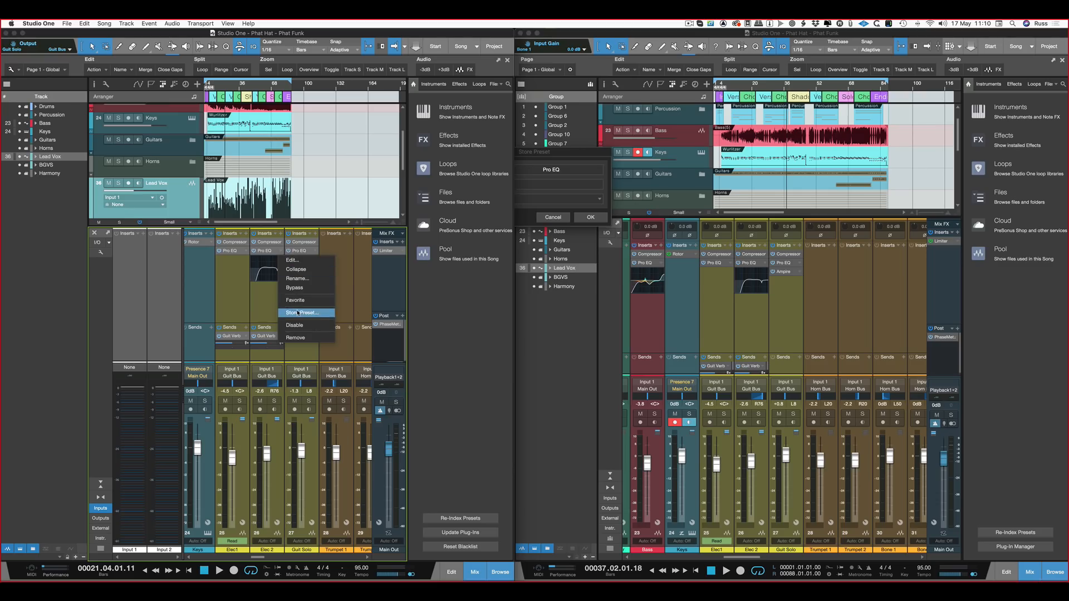
click(300, 312)
drag(525, 157, 306, 159)
click(567, 151)
drag(567, 152, 604, 149)
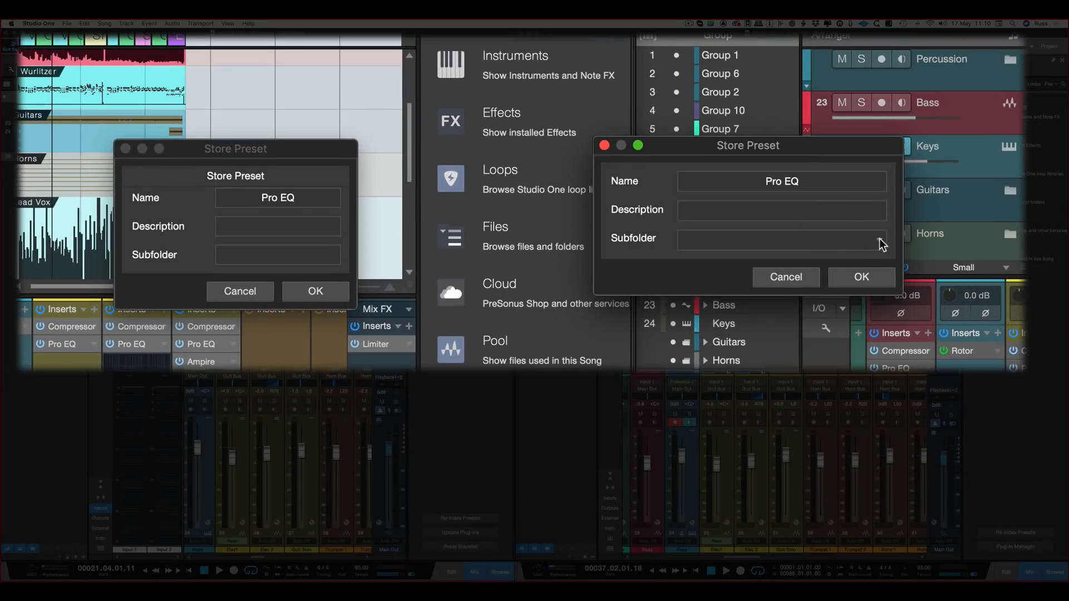
Step: Compare the Subfolder choices in the two Store Preset dialogs and cancel both without storing a preset
click(879, 240)
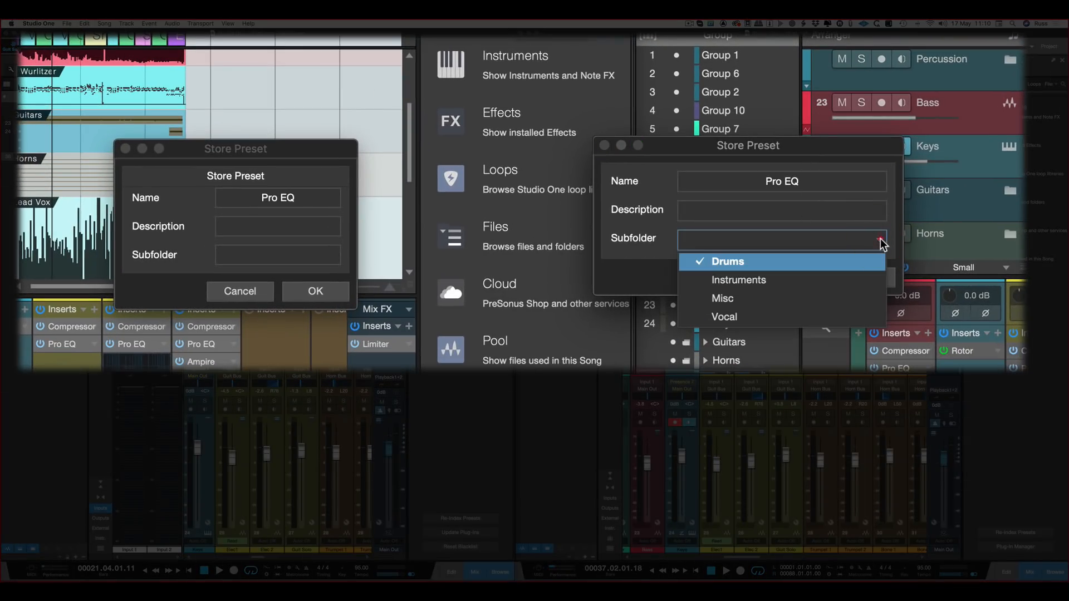
click(880, 239)
click(284, 250)
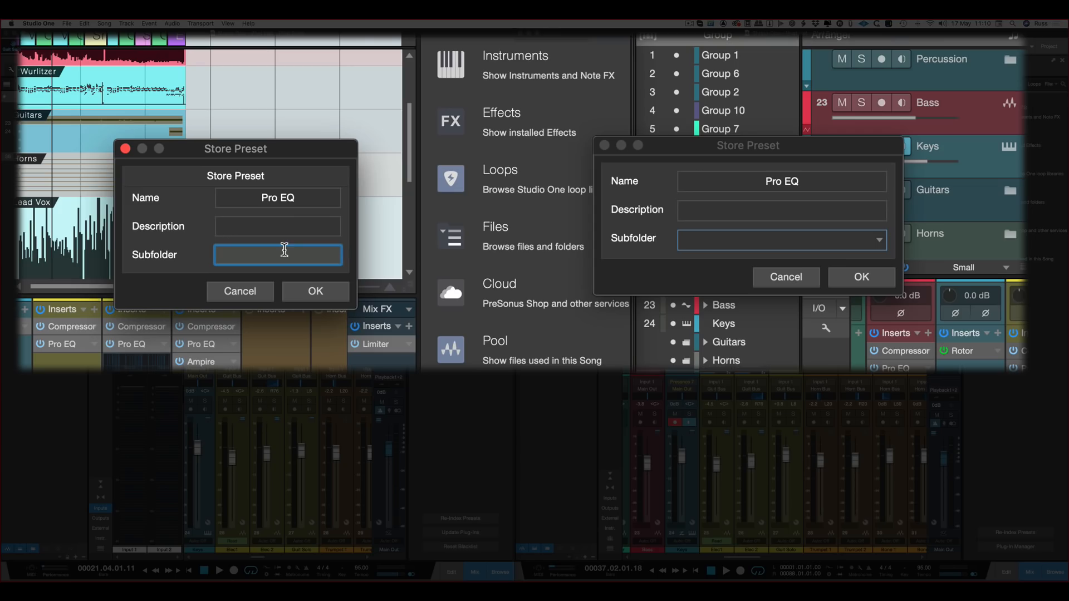
click(879, 240)
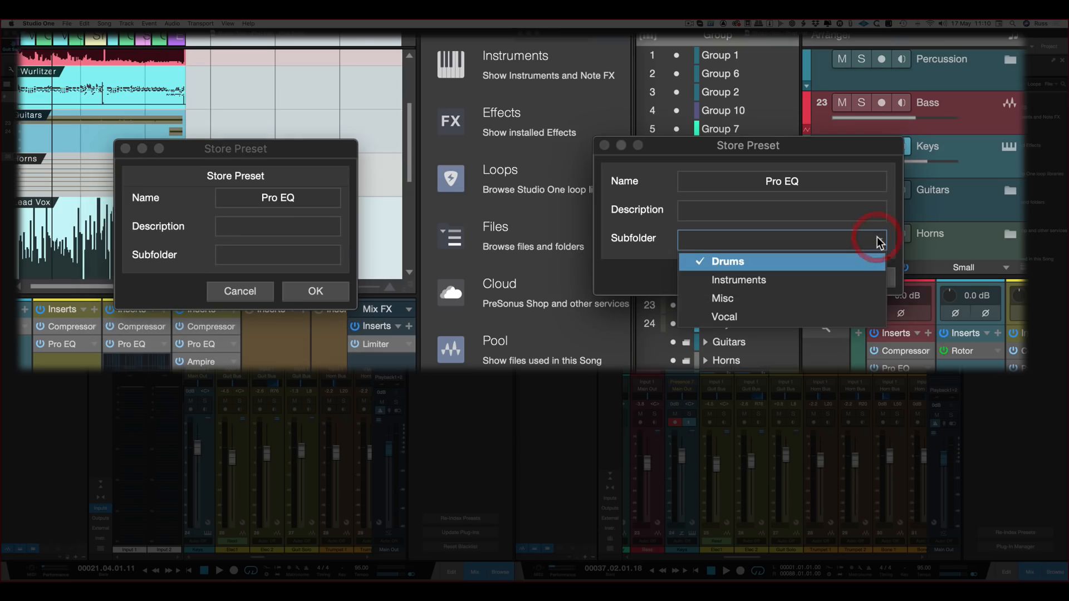
click(878, 239)
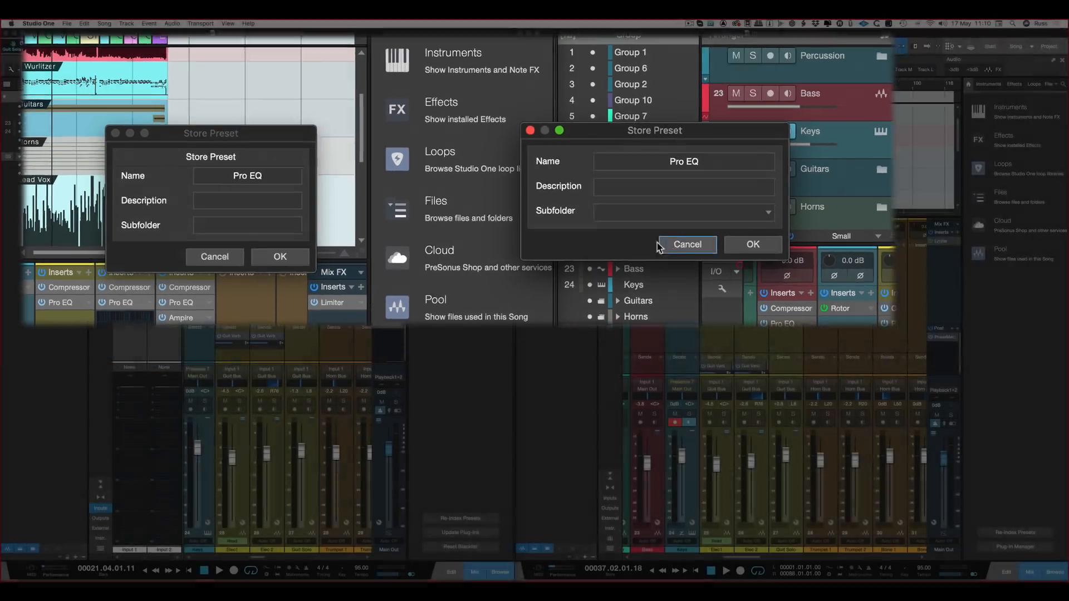
click(787, 277)
click(261, 289)
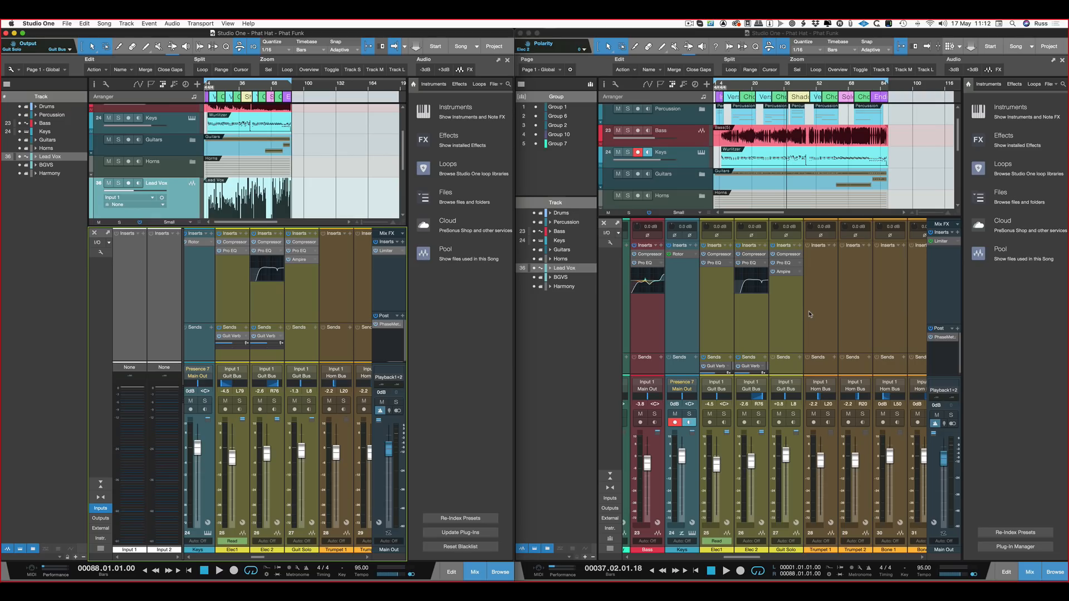
Step: Open the newer version's Audio I/O Setup and try reordering Input 2 among the guitar inputs
scroll(809, 314, left, 2)
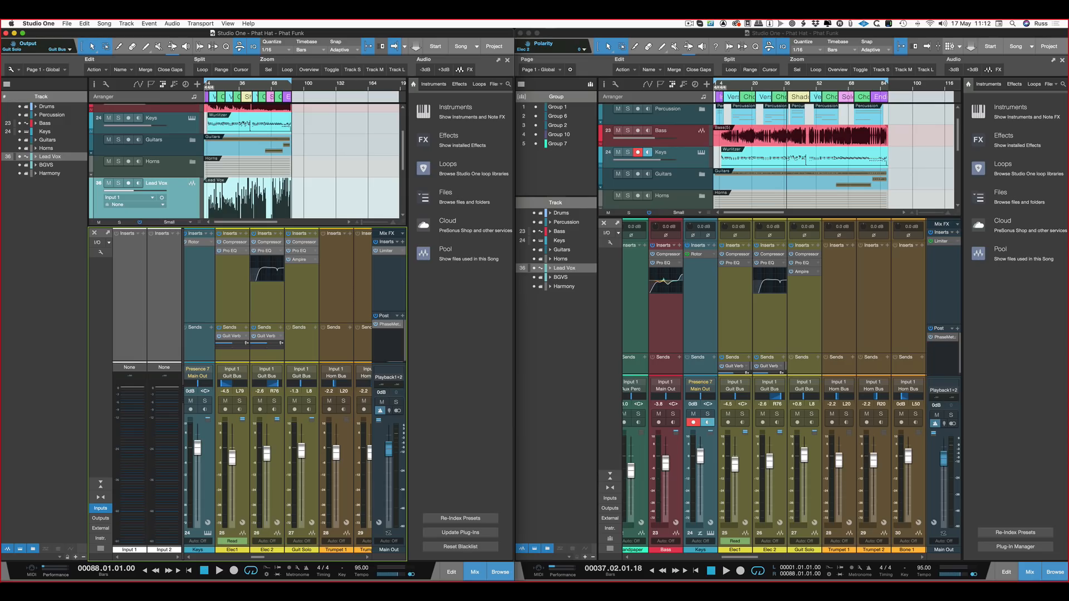
click(607, 233)
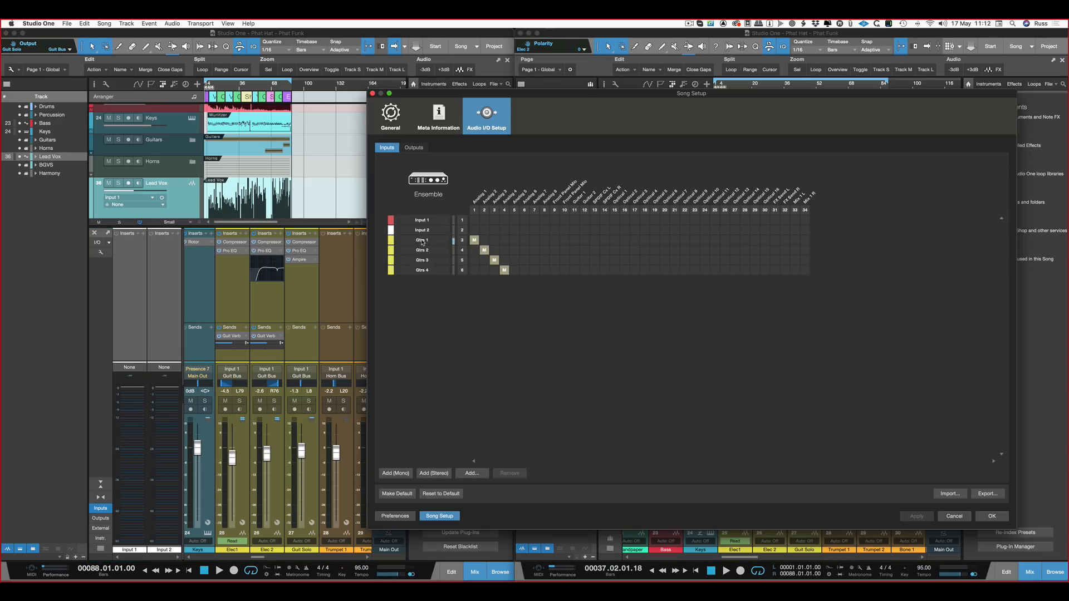
click(423, 236)
drag(422, 233, 423, 248)
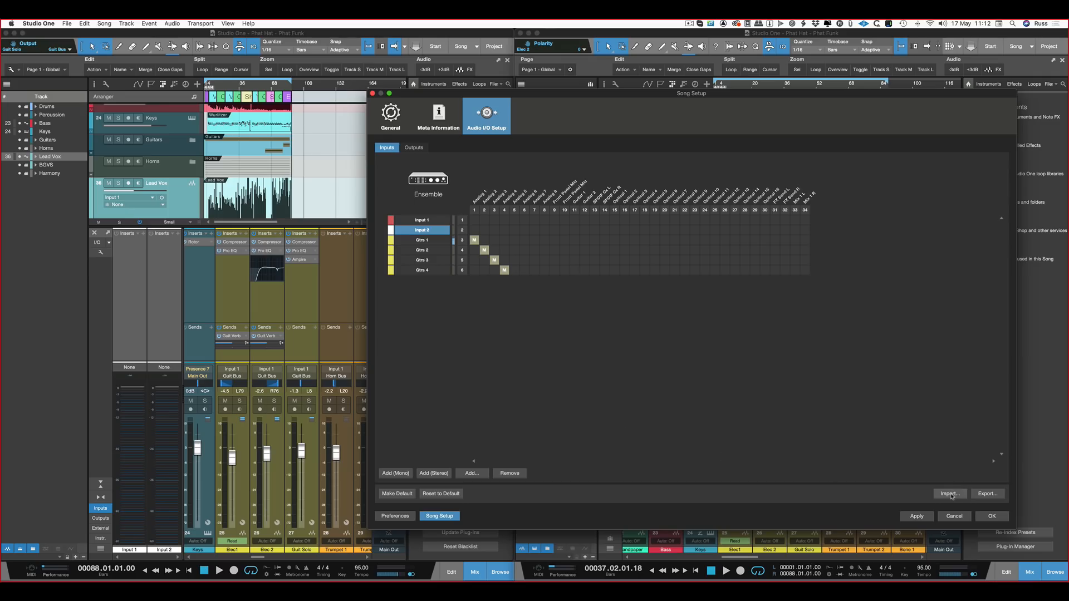
Step: Examine the export dialog for the I/O configuration, cancel the export, and accept the Song Setup
click(986, 494)
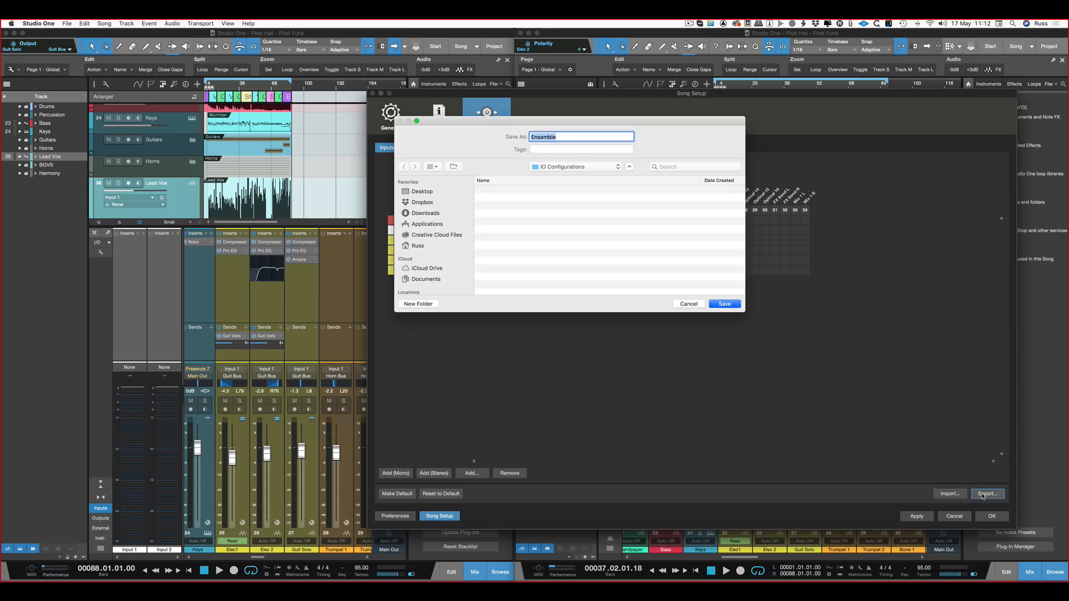
click(691, 306)
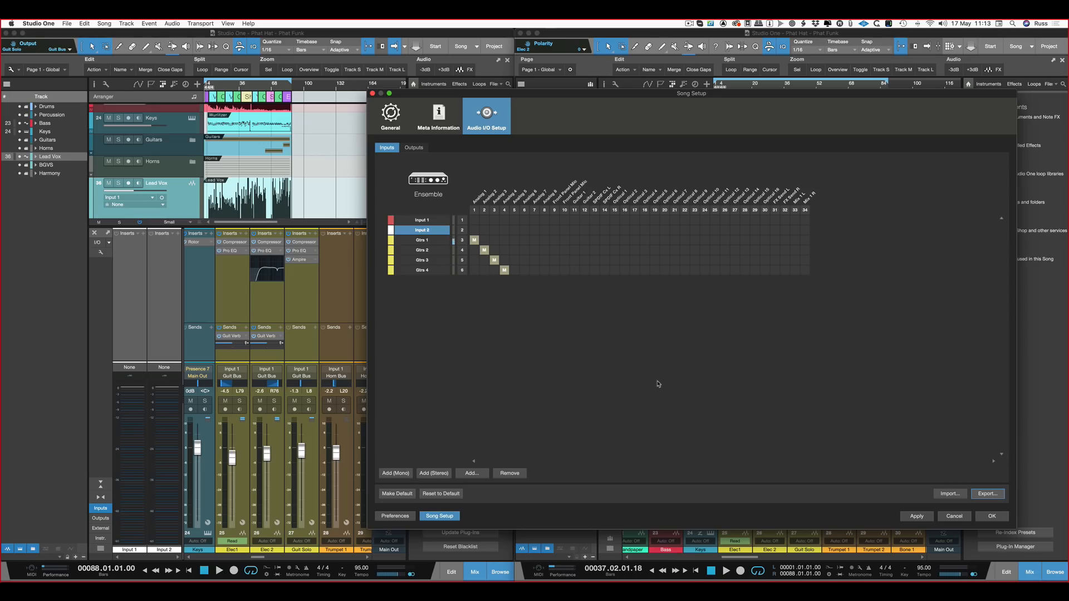
click(991, 517)
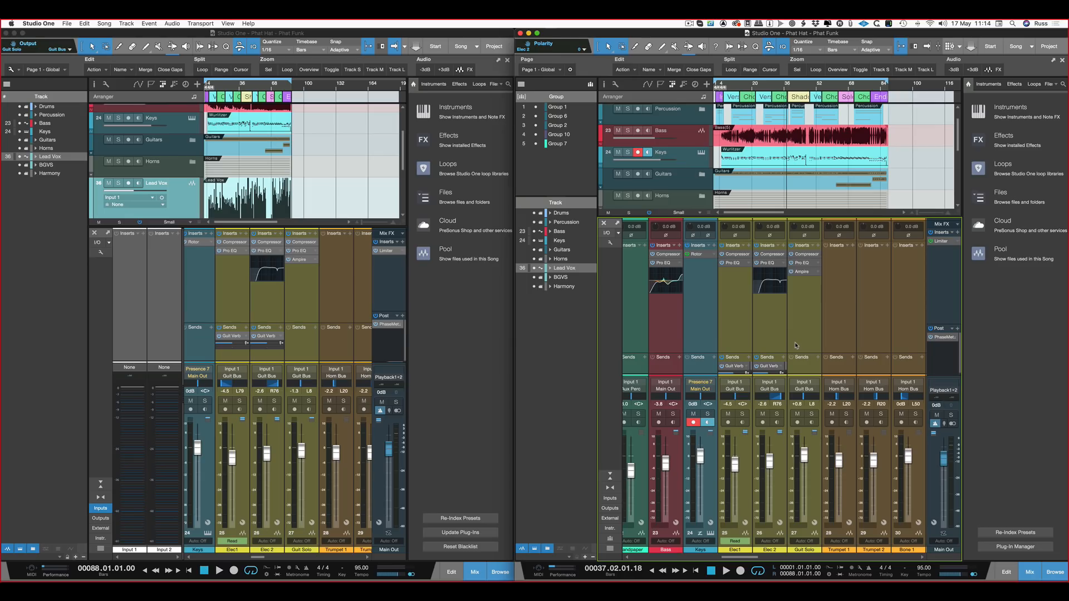
Step: Reduce the console height in the newer version to reveal more of the arrangement, and expand its window to full screen
scroll(813, 326, left, 1)
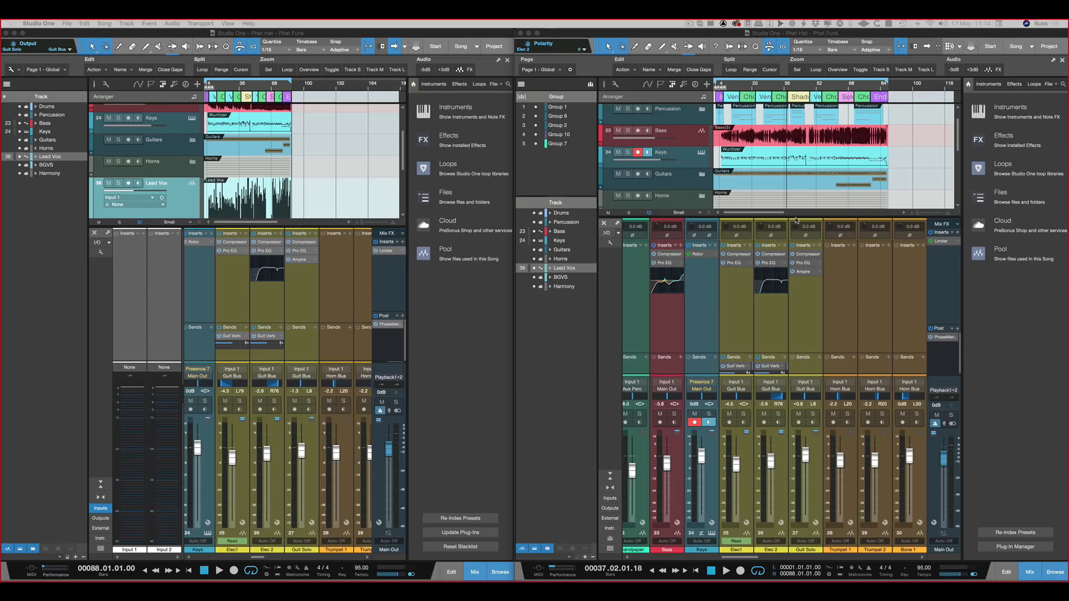
click(795, 212)
drag(797, 217, 797, 295)
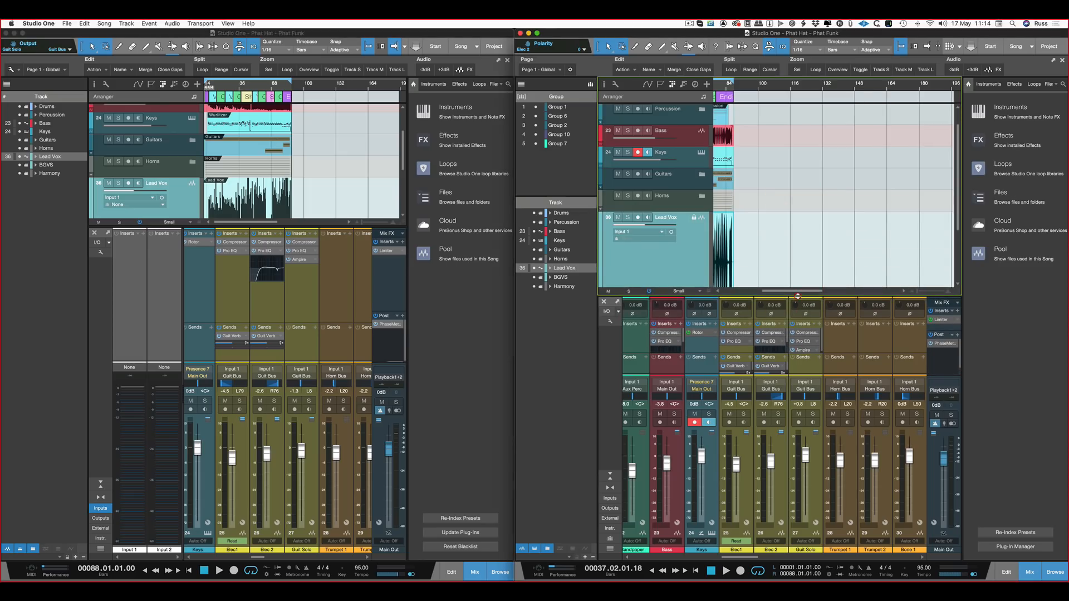
scroll(809, 256, left, 5)
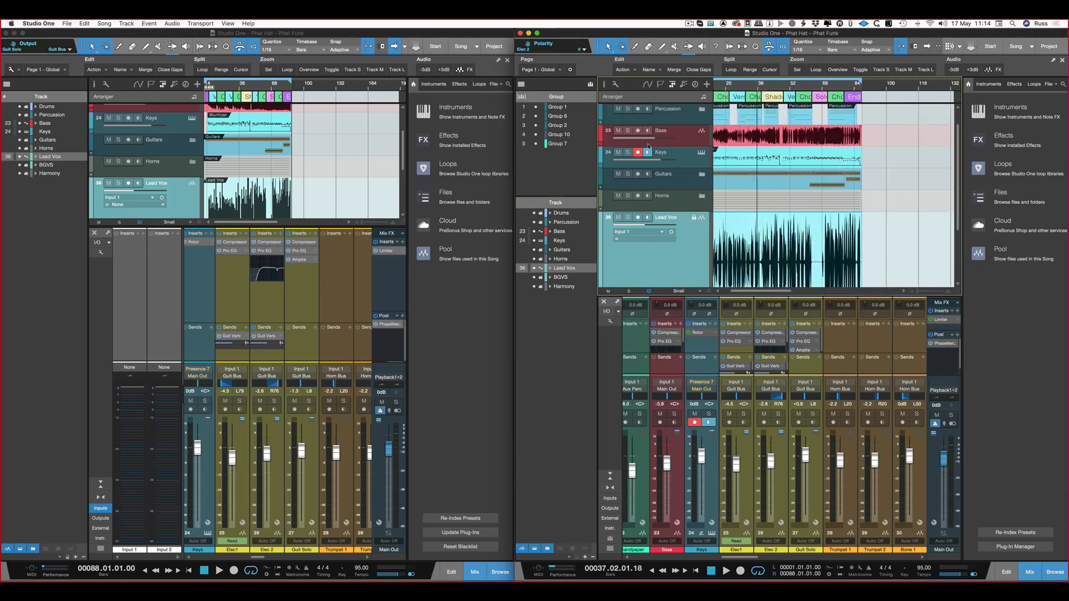
click(538, 33)
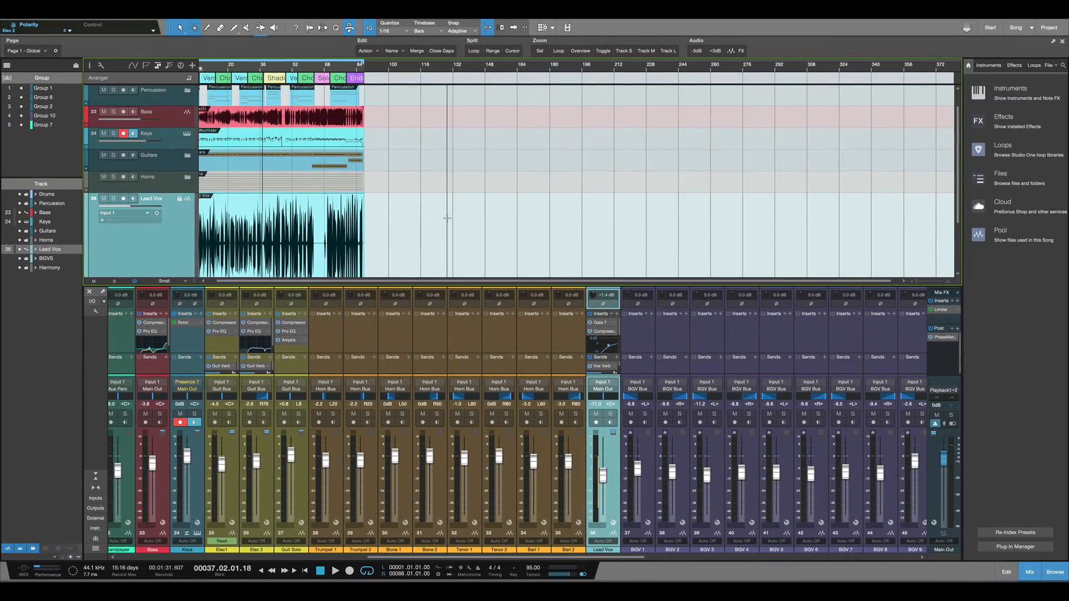
Step: Zoom the arrangement in to about bars 34 to 80 and increase the Lead Vox track's height
key(e)
key(e)
key(e)
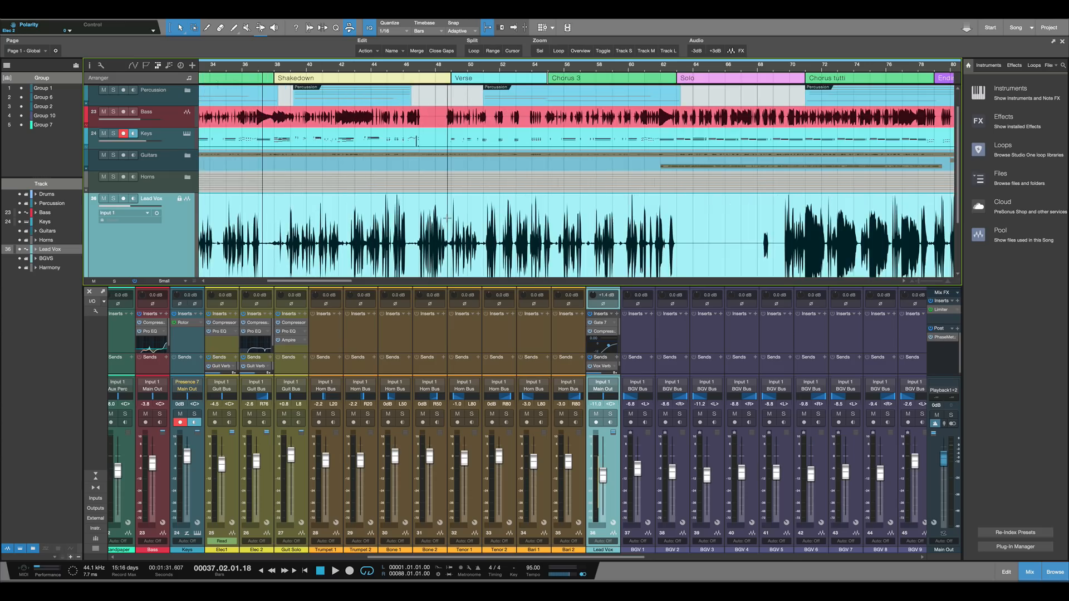
scroll(446, 219, down, 3)
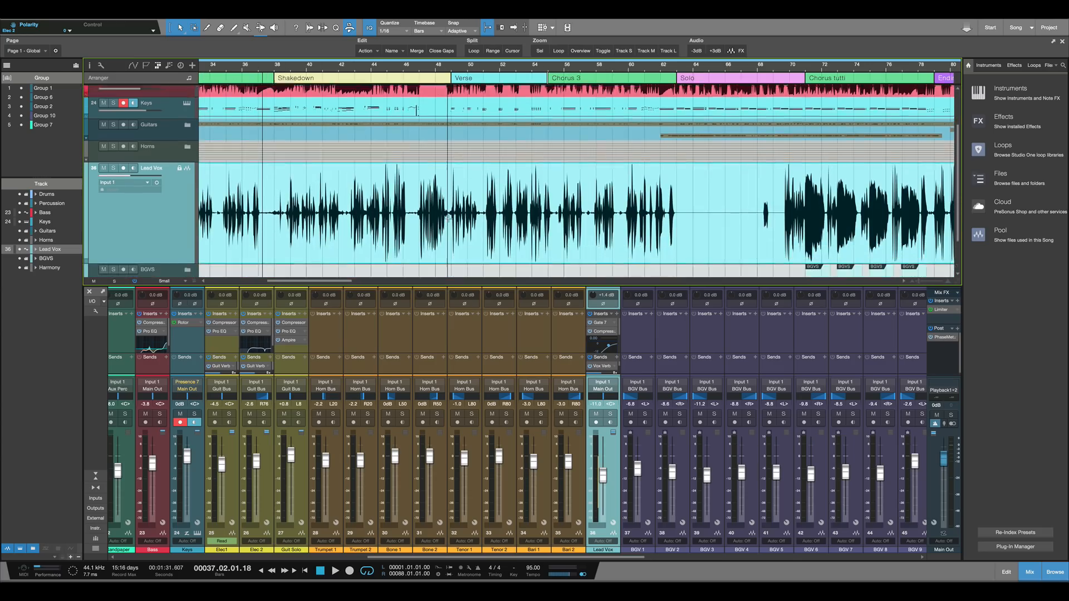
drag(182, 217, 182, 274)
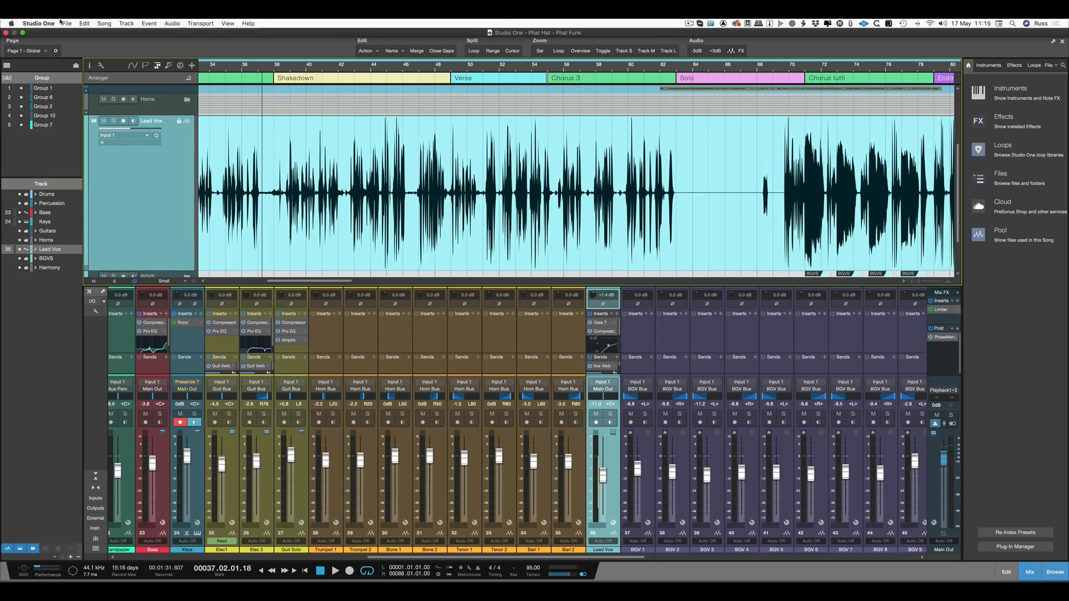
Step: Turn Draw smooth waveforms off and back on in the Advanced Editing preferences, and close the preferences
click(41, 25)
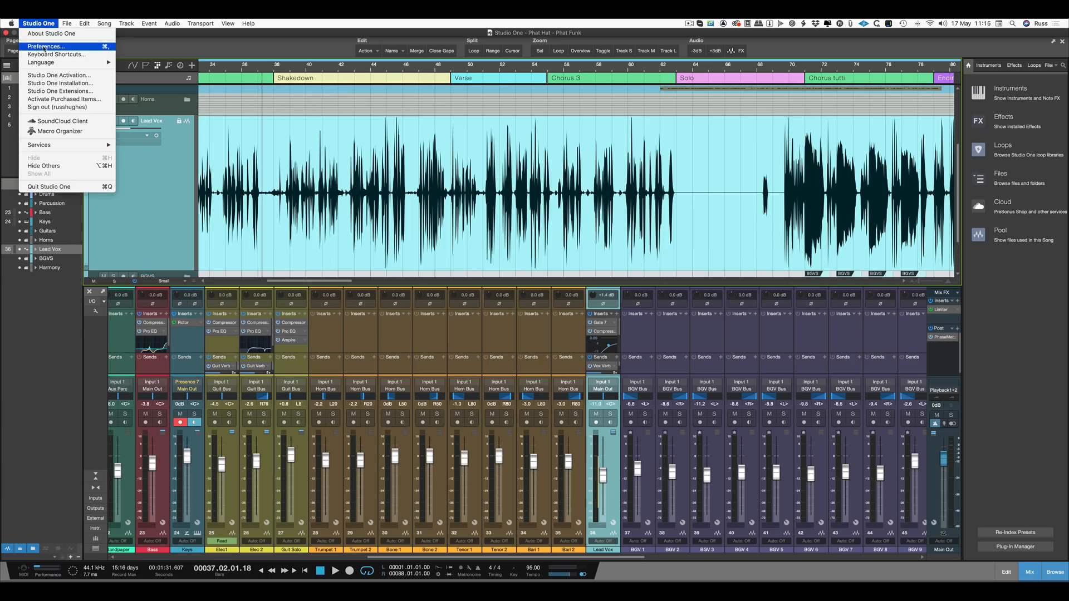
click(44, 41)
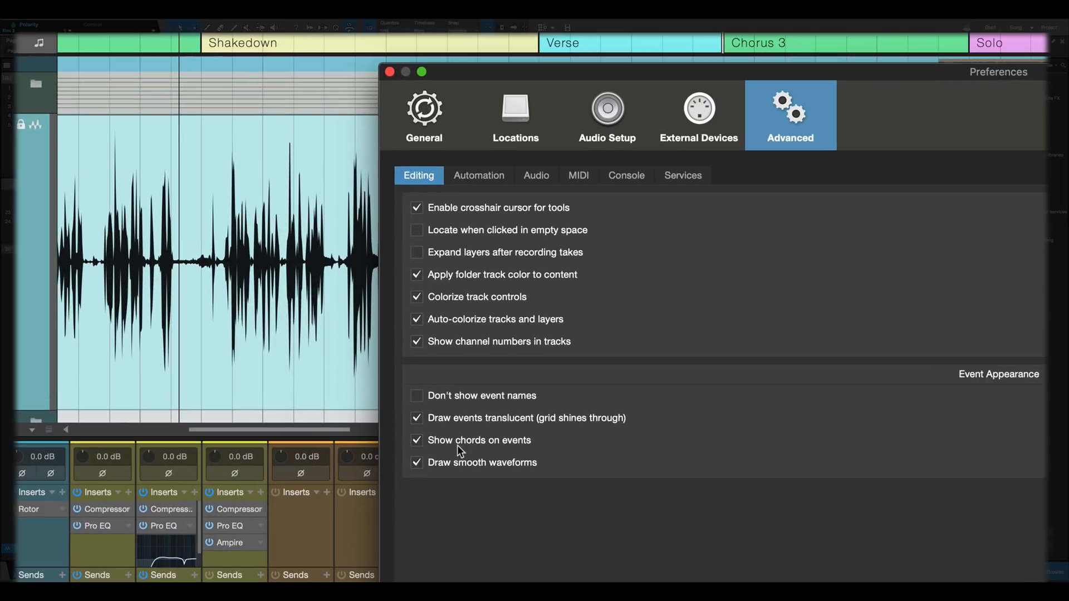
click(404, 299)
click(416, 463)
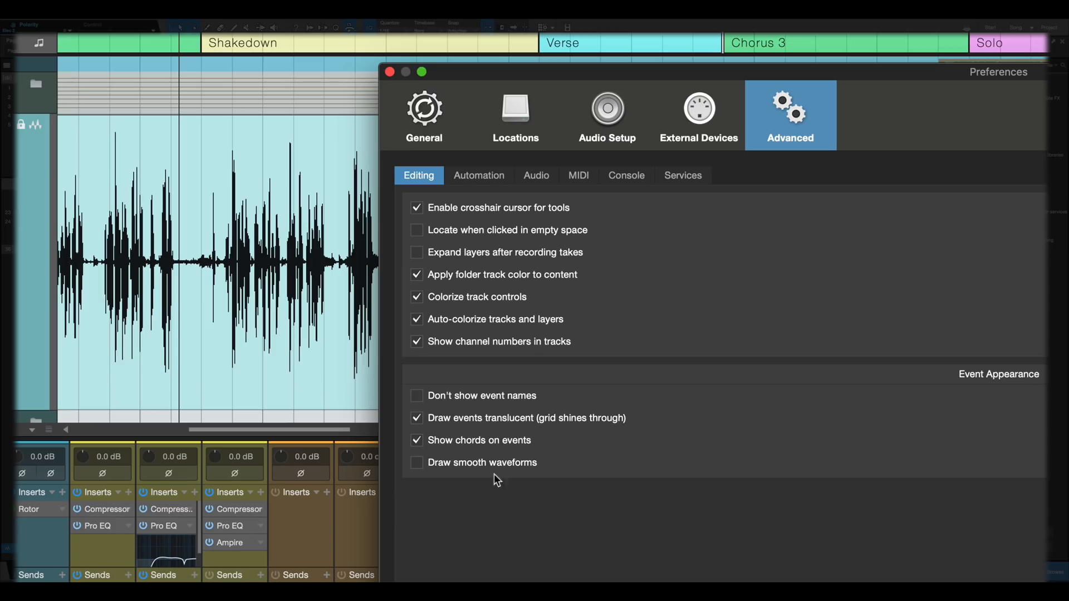
click(443, 468)
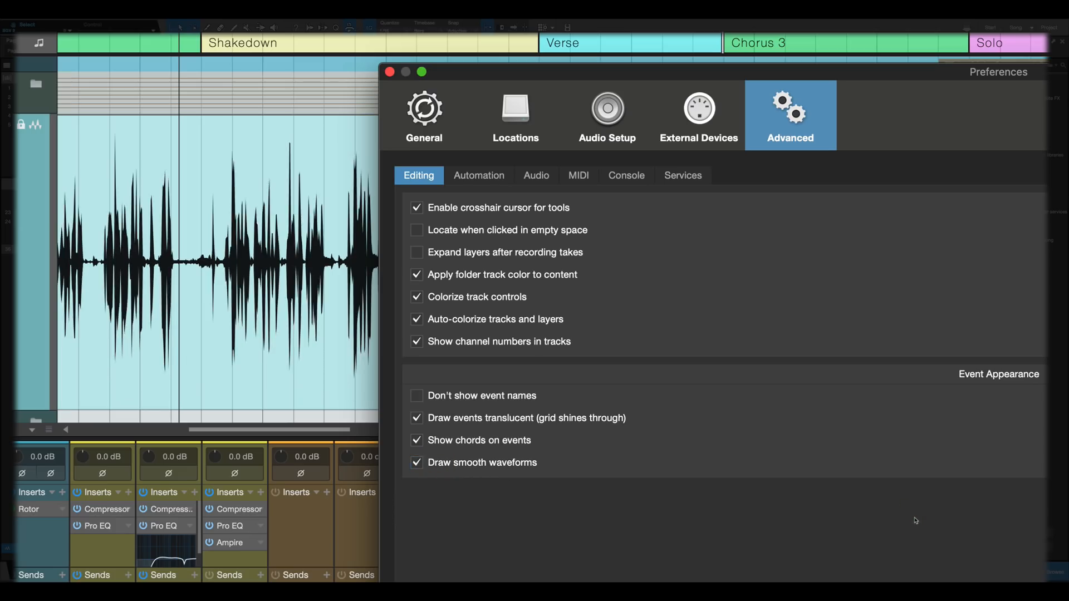
key(Return)
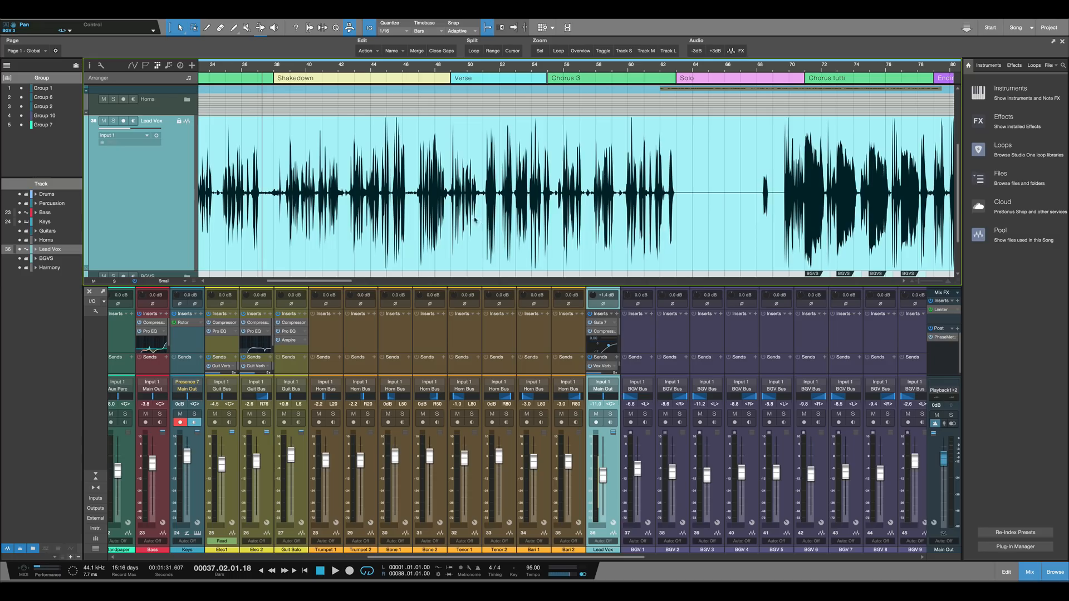
Step: Adjust the Lead Vox channel's input gain, and lower the input gain of BGV 1 to BGV 5 together before resetting it to 0 dB
click(590, 308)
drag(591, 311, 597, 290)
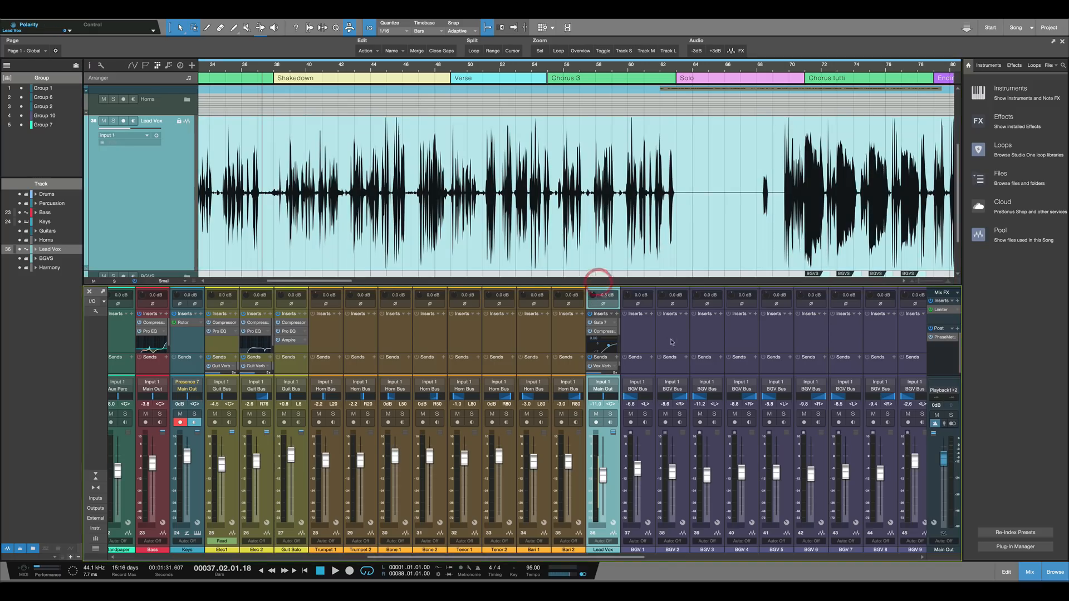
click(637, 341)
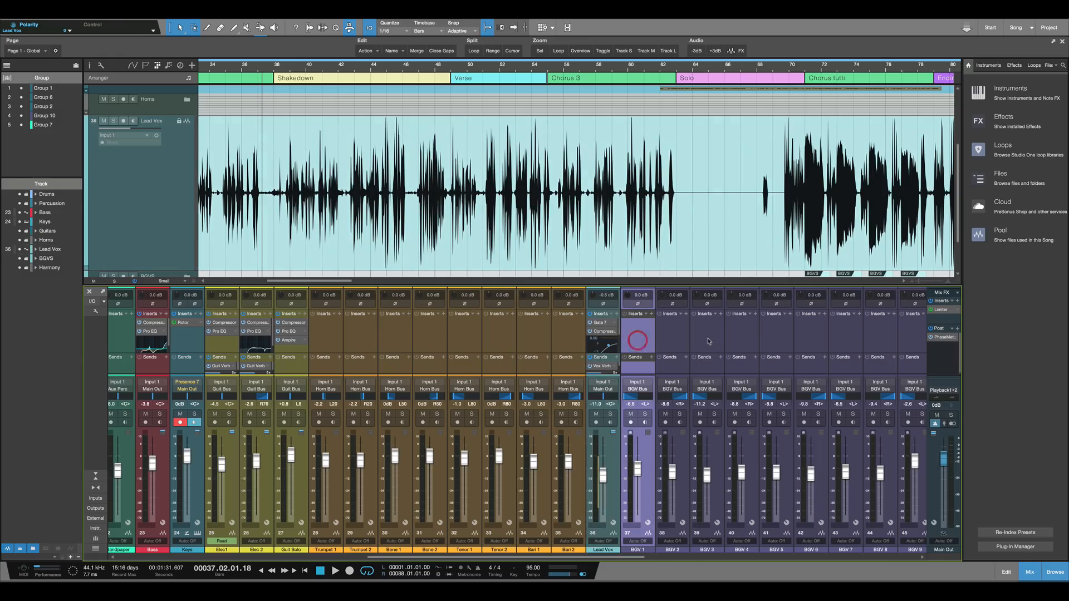
shift+click(788, 337)
mouse_move(767, 287)
mouse_down()
mouse_move(773, 263)
mouse_move(761, 315)
mouse_move(770, 278)
mouse_move(767, 296)
mouse_up()
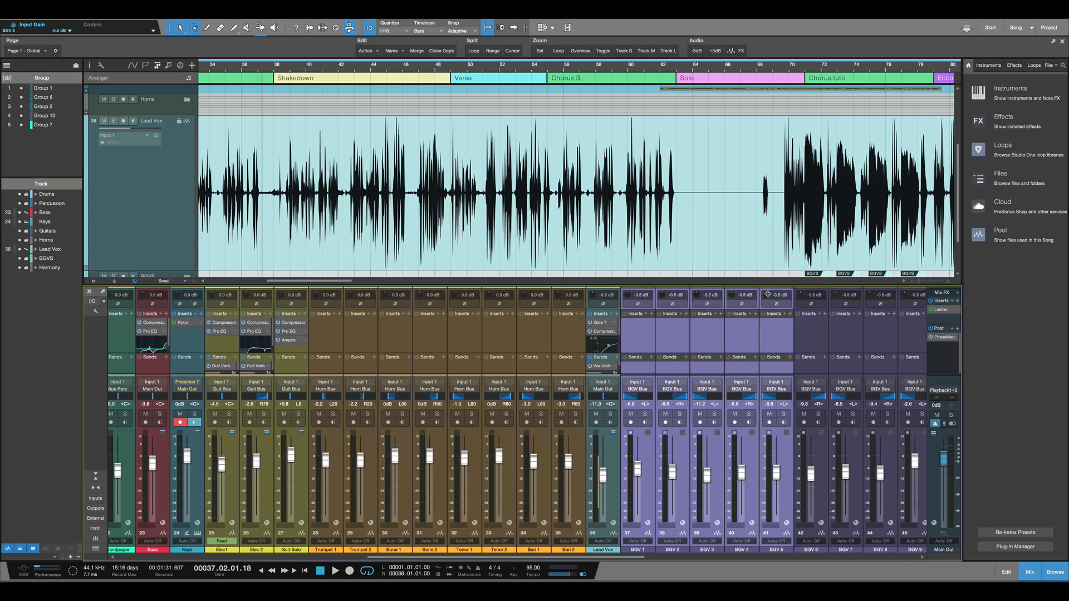
double_click(768, 297)
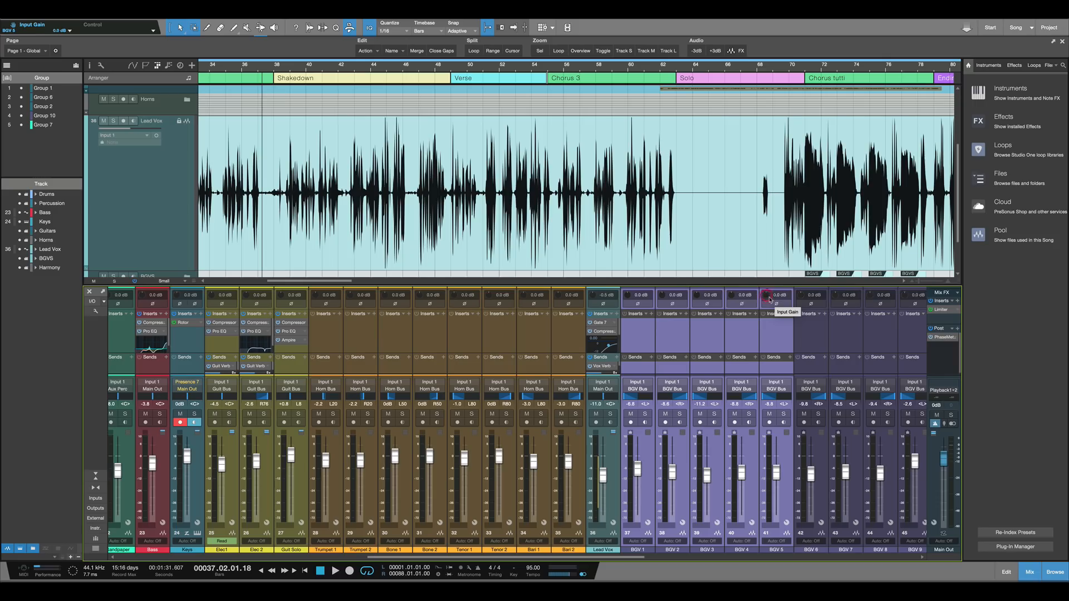
Step: Switch the Lead Vox channel's polarity inversion on and back off, and bring the Keys channel's polarity controls into view
click(602, 305)
click(602, 306)
scroll(540, 313, left, 2)
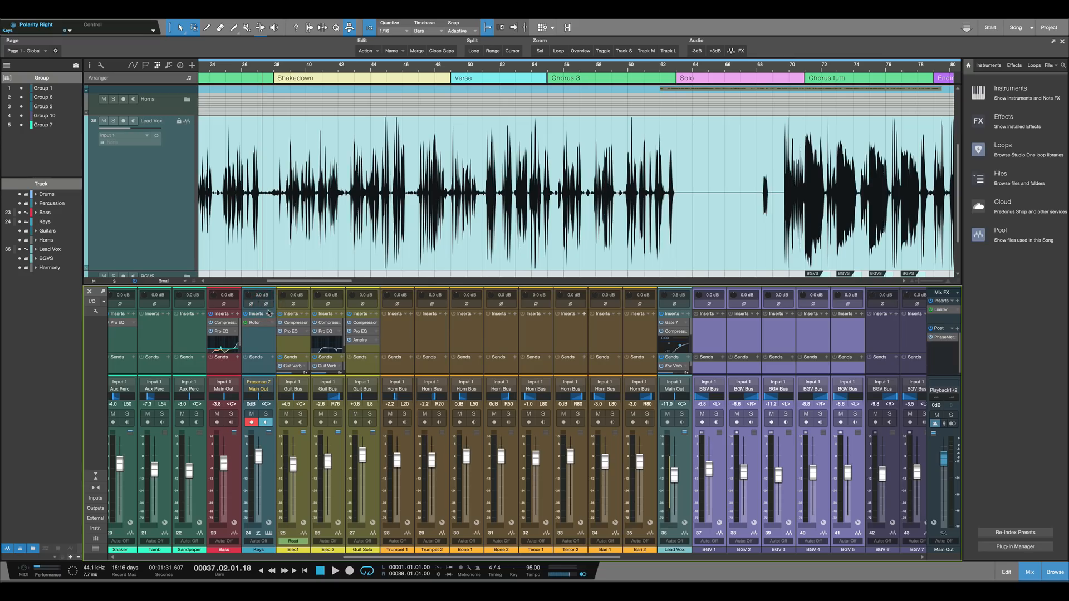
Step: Open the Audio I/O Setup and add one mono input channel labelled Drums in teal
click(94, 303)
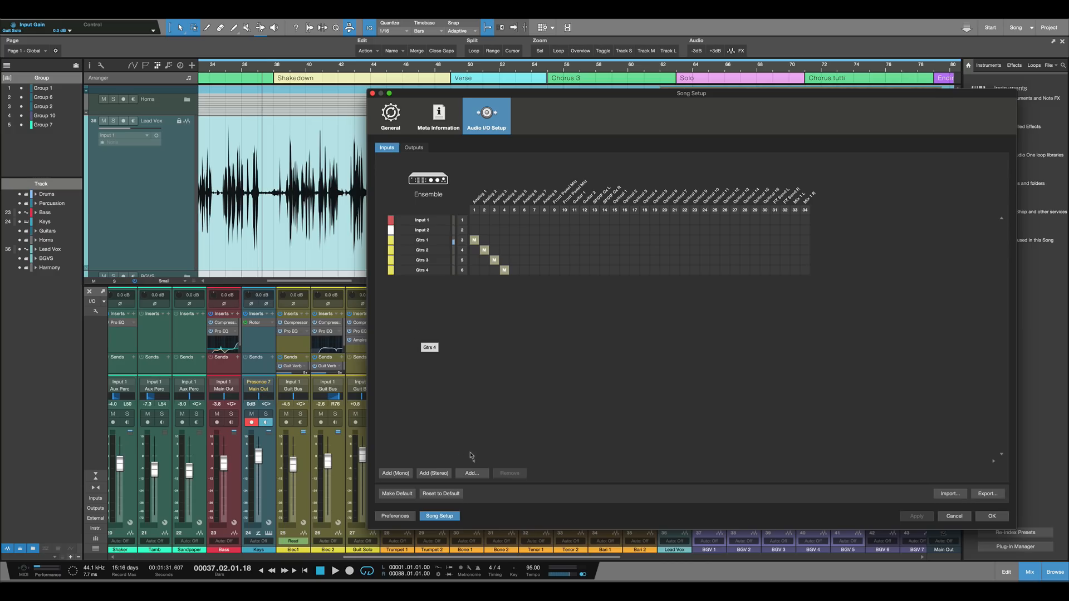
click(472, 473)
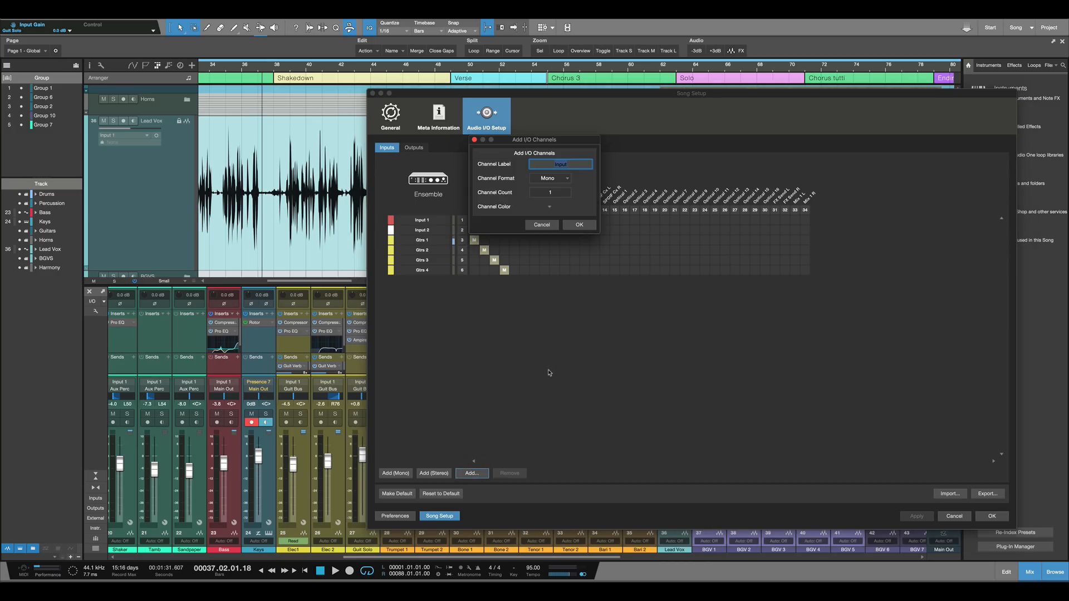
text(Drums)
click(551, 209)
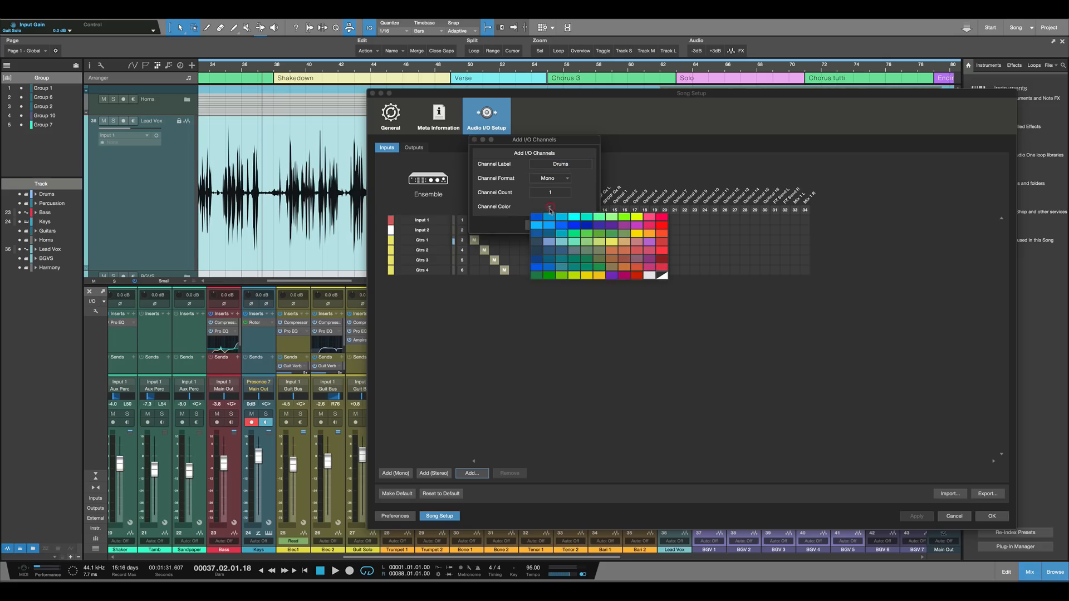
click(571, 254)
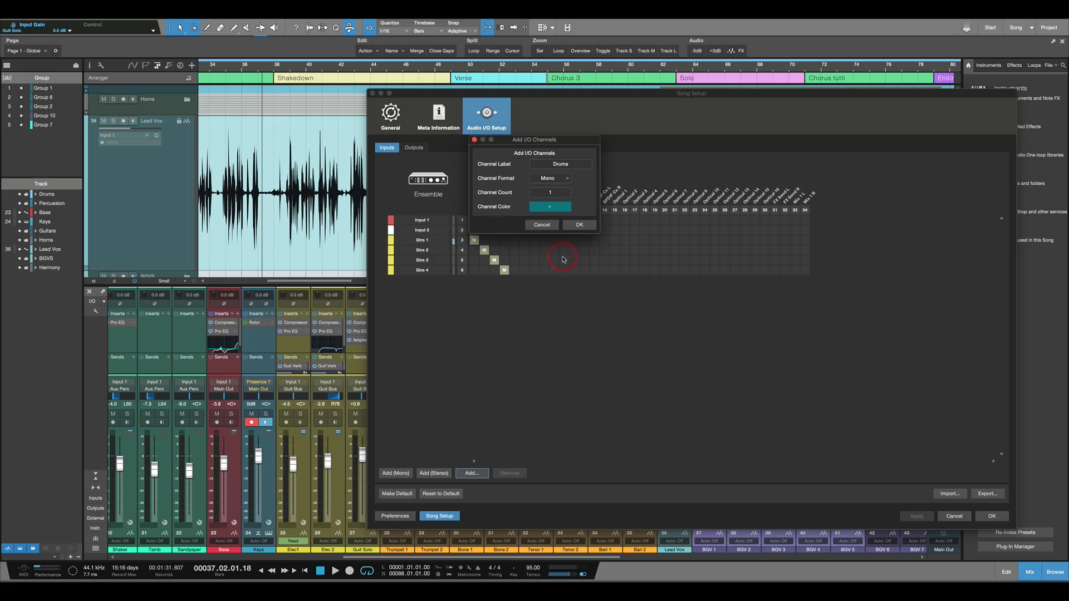
click(578, 225)
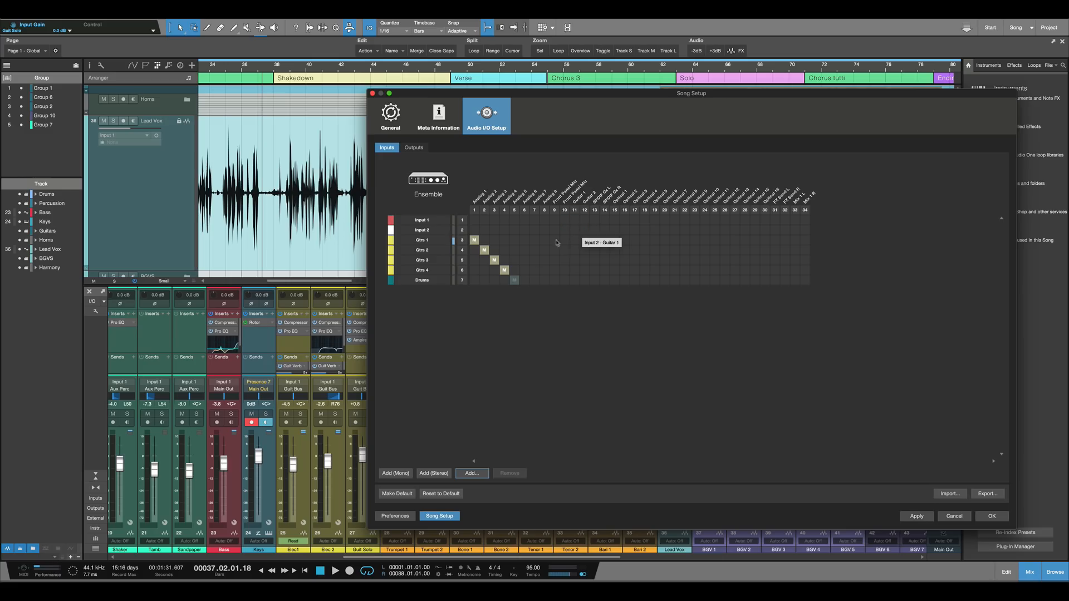
Step: Add seven mono input channels labelled Drums in blue, and apply and accept the Song Setup
click(471, 473)
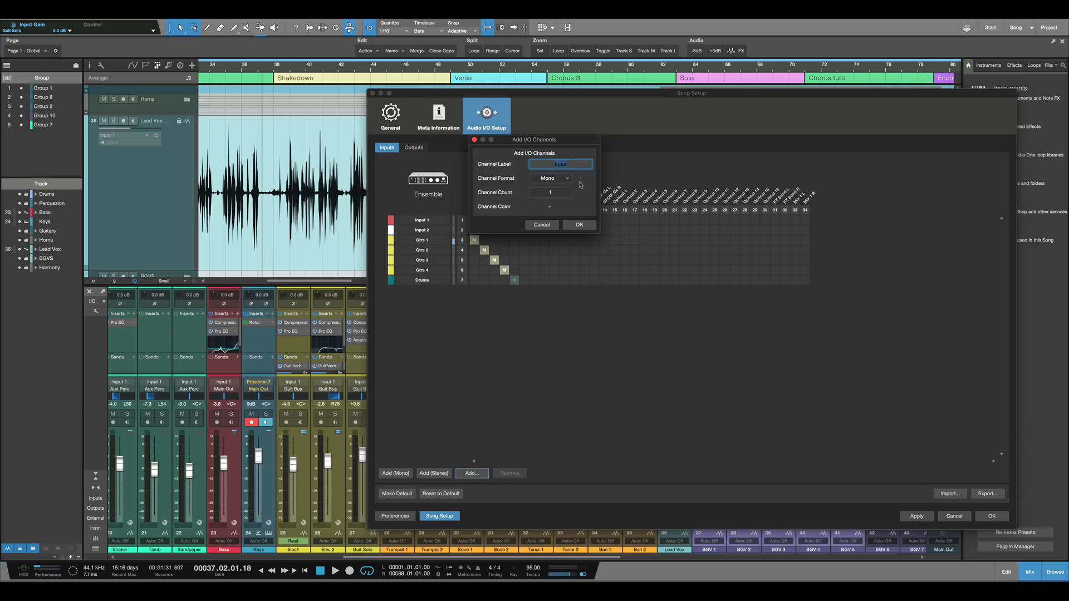
click(551, 192)
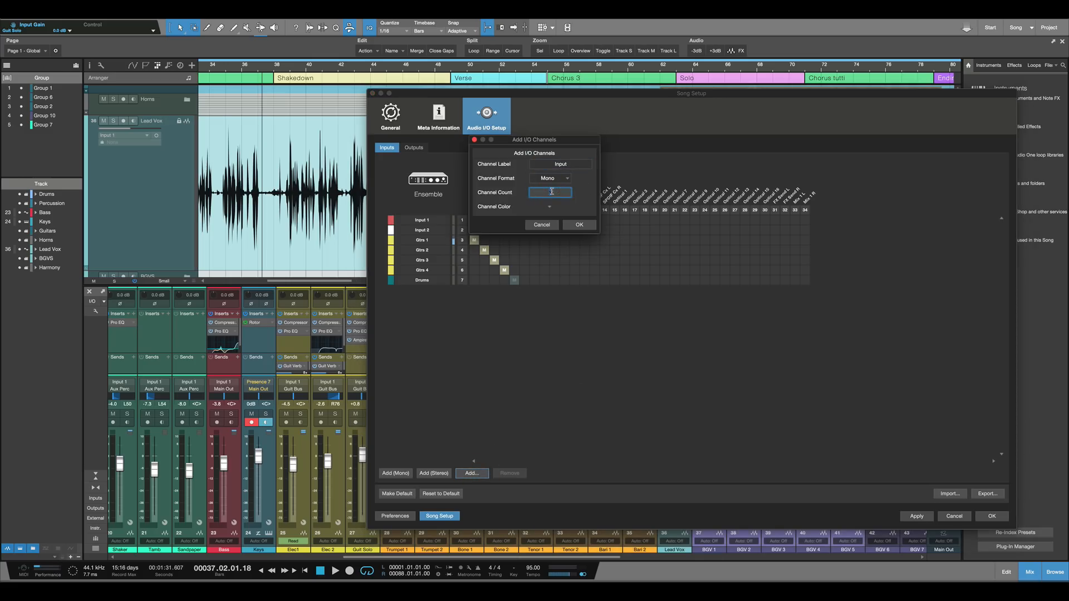
text(7)
click(543, 164)
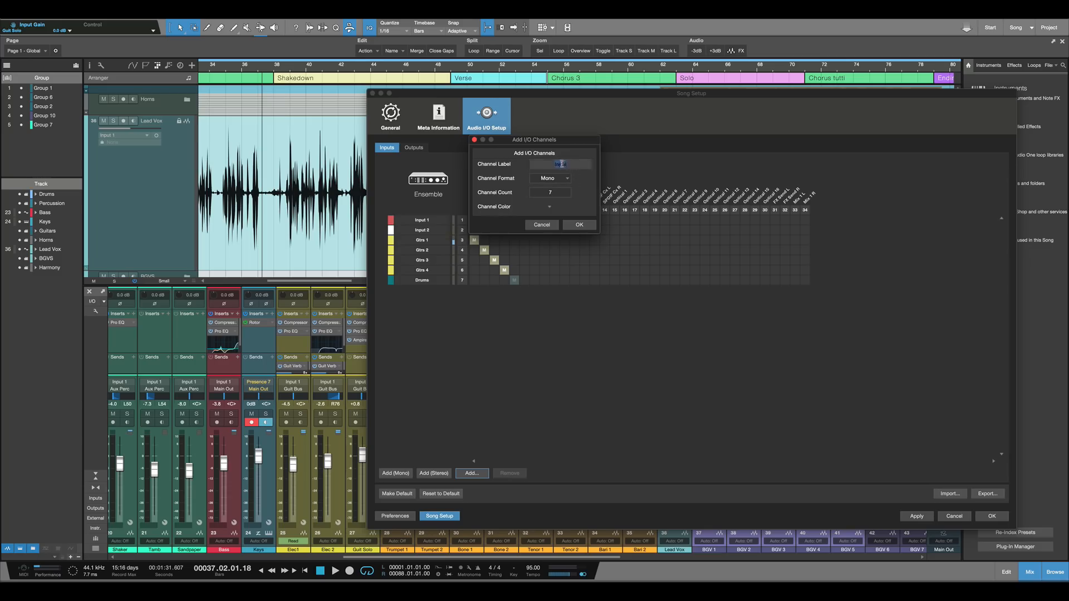
text(Drums)
click(547, 209)
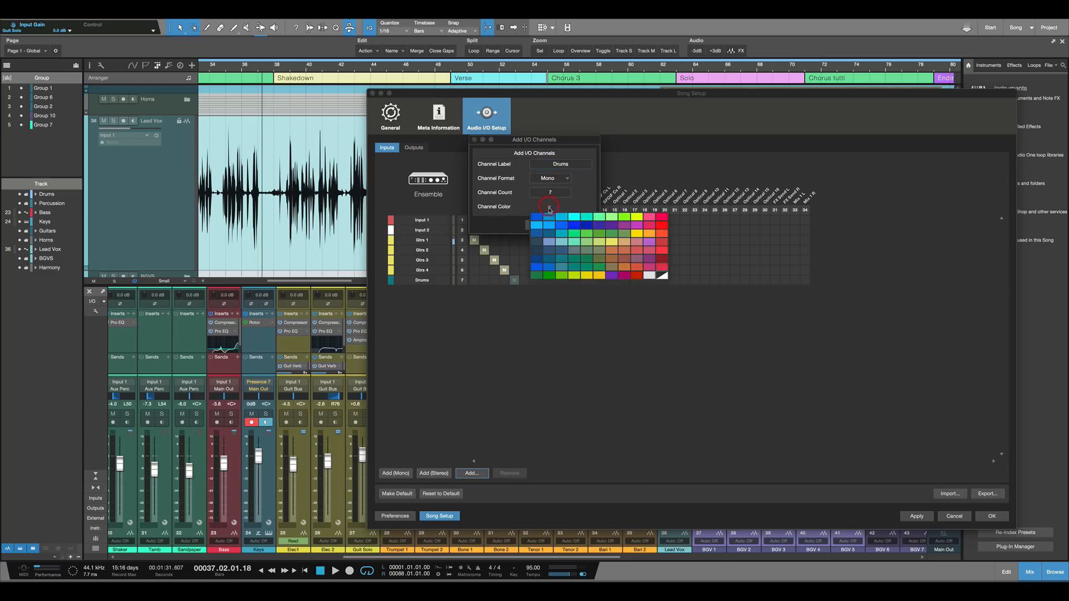
click(563, 257)
click(573, 227)
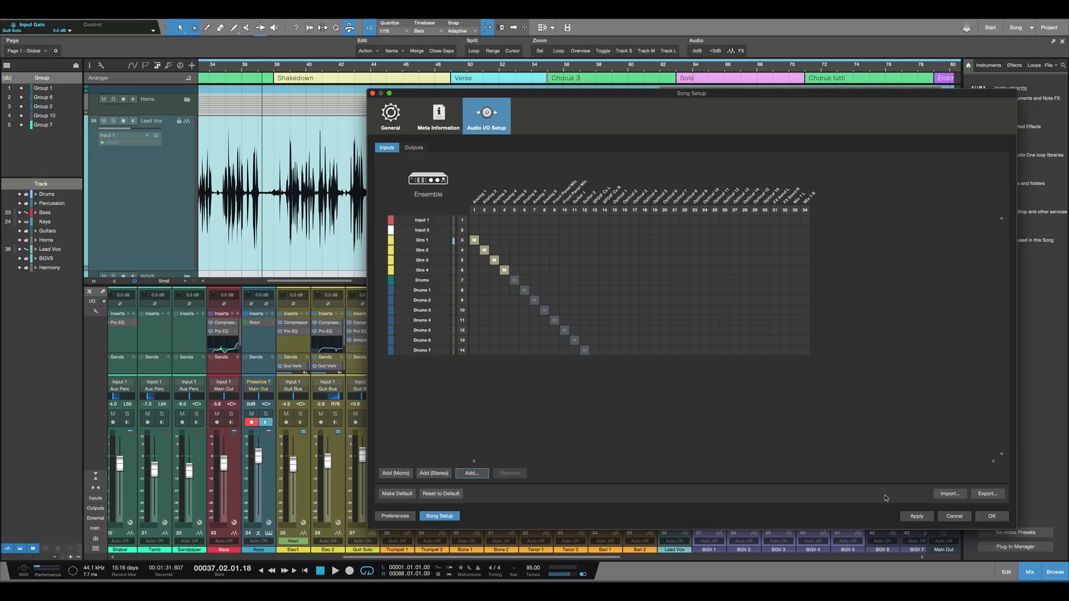
click(916, 516)
click(991, 516)
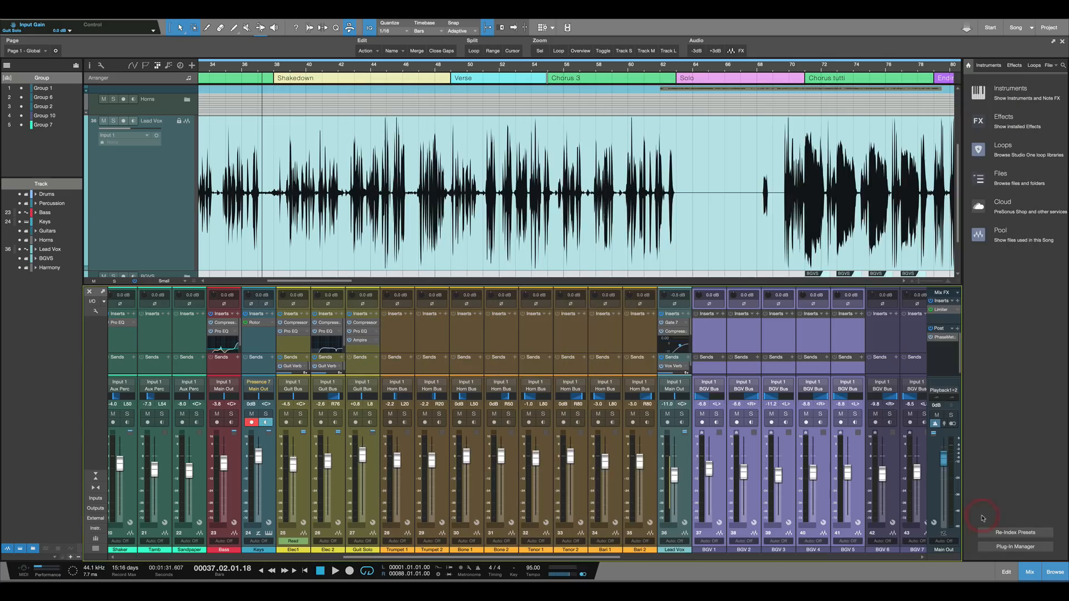
Step: Show the input channels in the console, widen their section to reveal Drums 1 to 7, and enlarge the inserts area
click(99, 499)
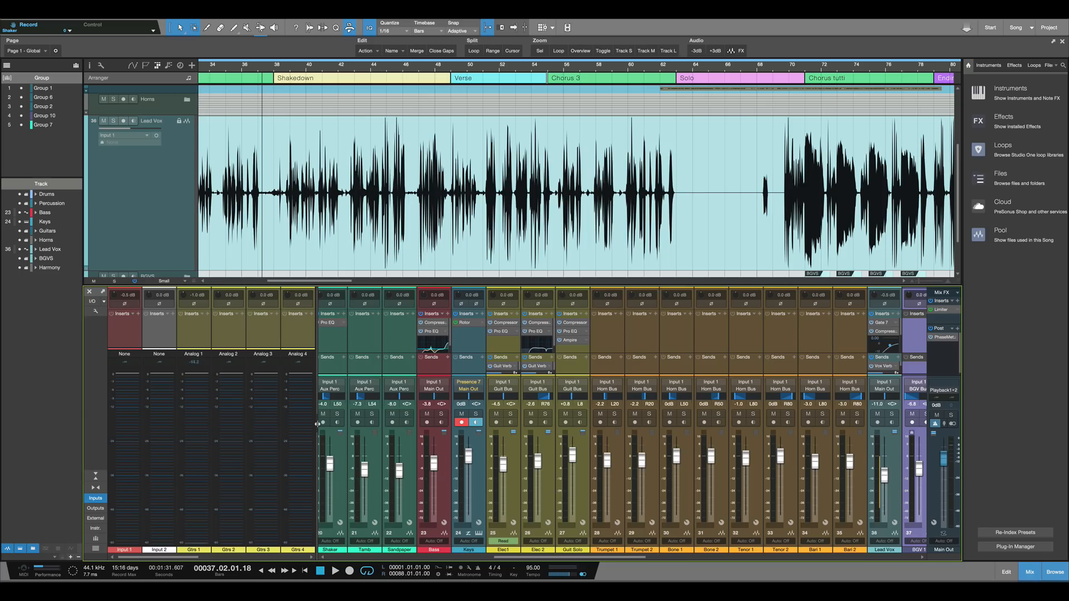
drag(317, 423, 649, 424)
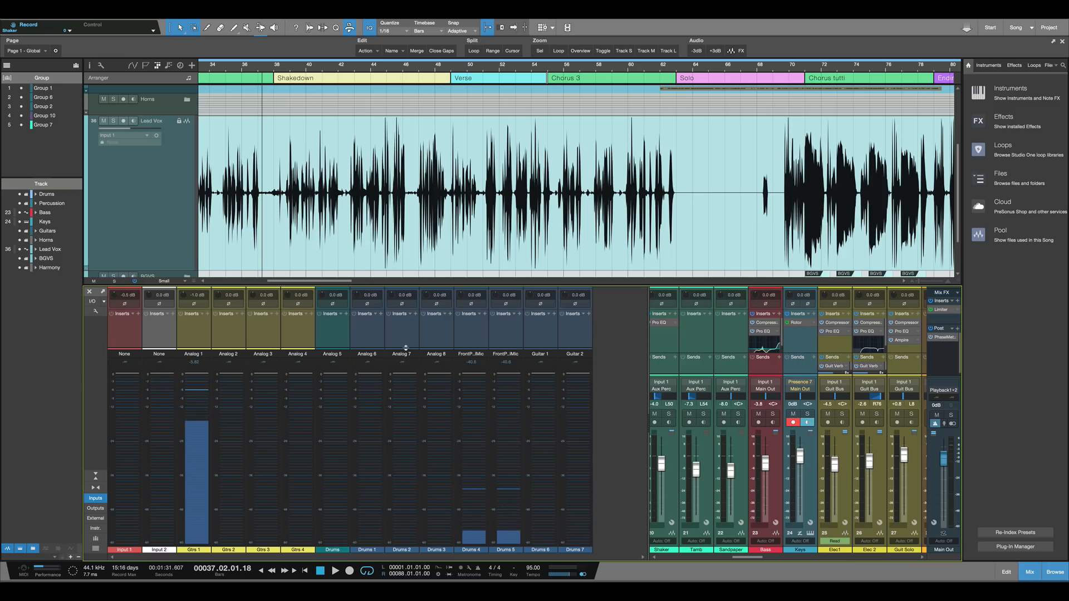
drag(406, 351, 400, 436)
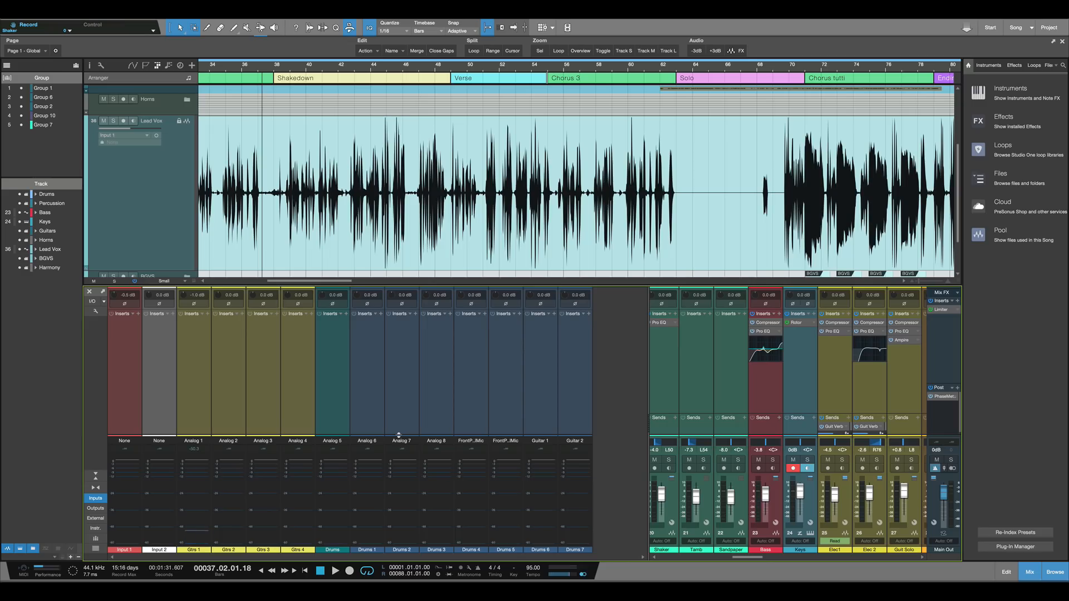
Step: Remove all input channels from Input 1 to Drums 7 in the Audio I/O Setup, including those still in use
click(87, 304)
click(420, 222)
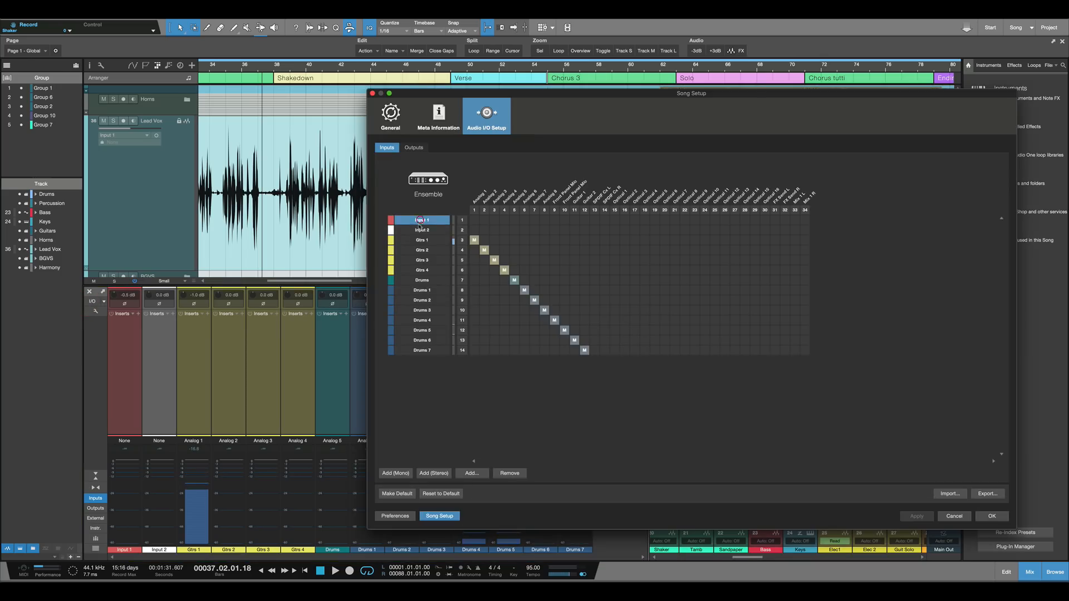
shift+click(422, 351)
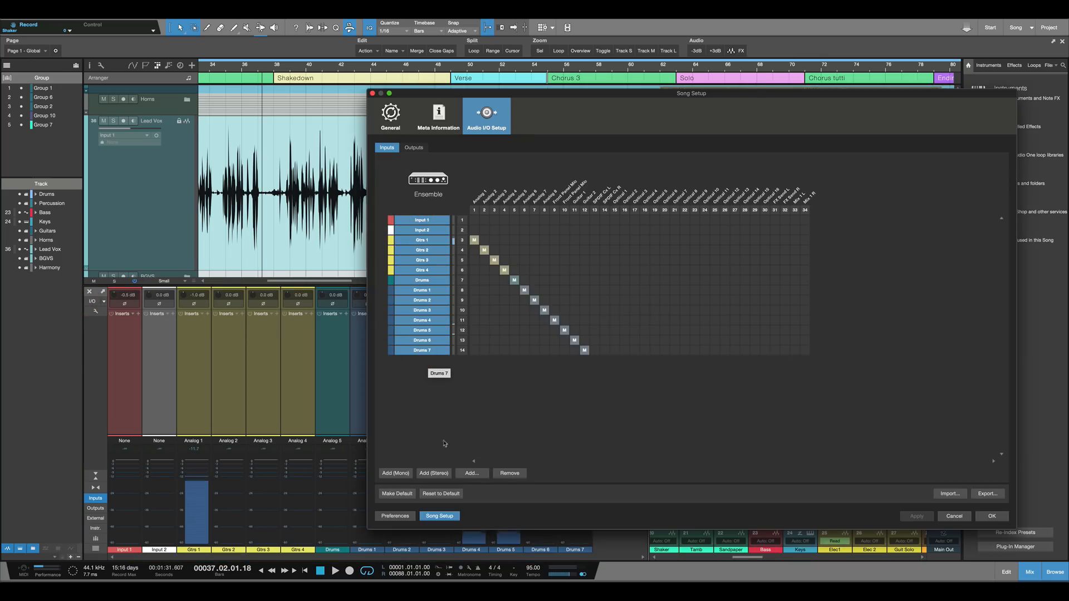
click(523, 475)
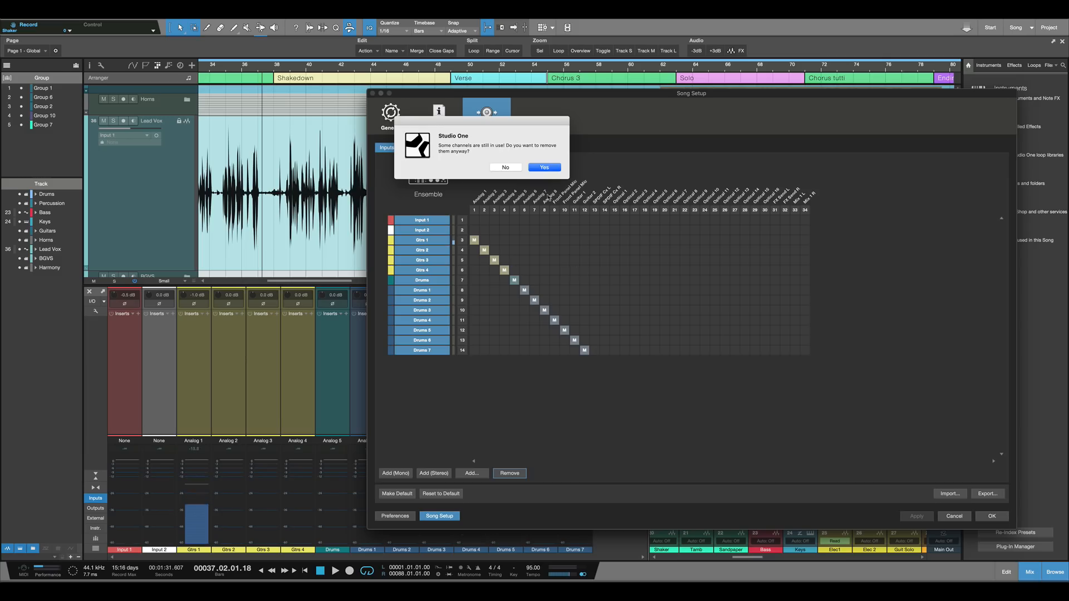
click(543, 167)
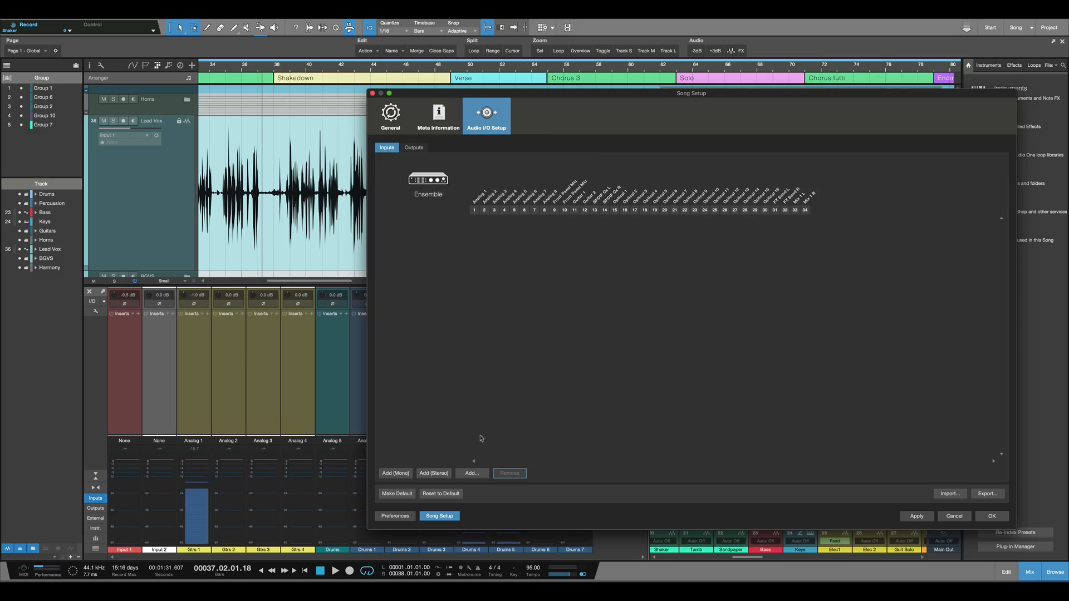
Step: Add 34 mono input channels with the default Input label
click(472, 474)
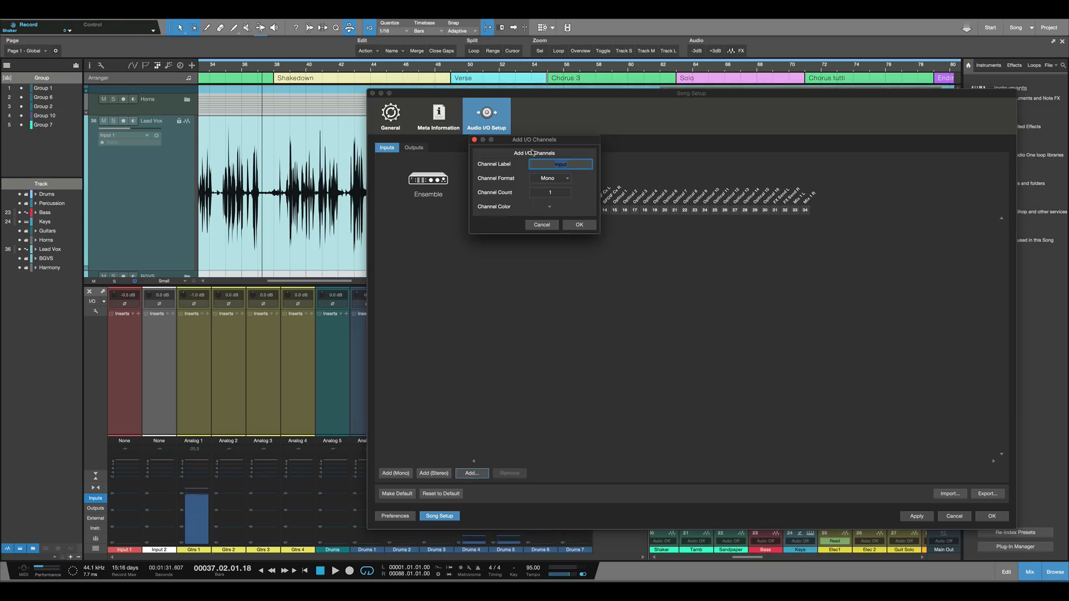
click(550, 193)
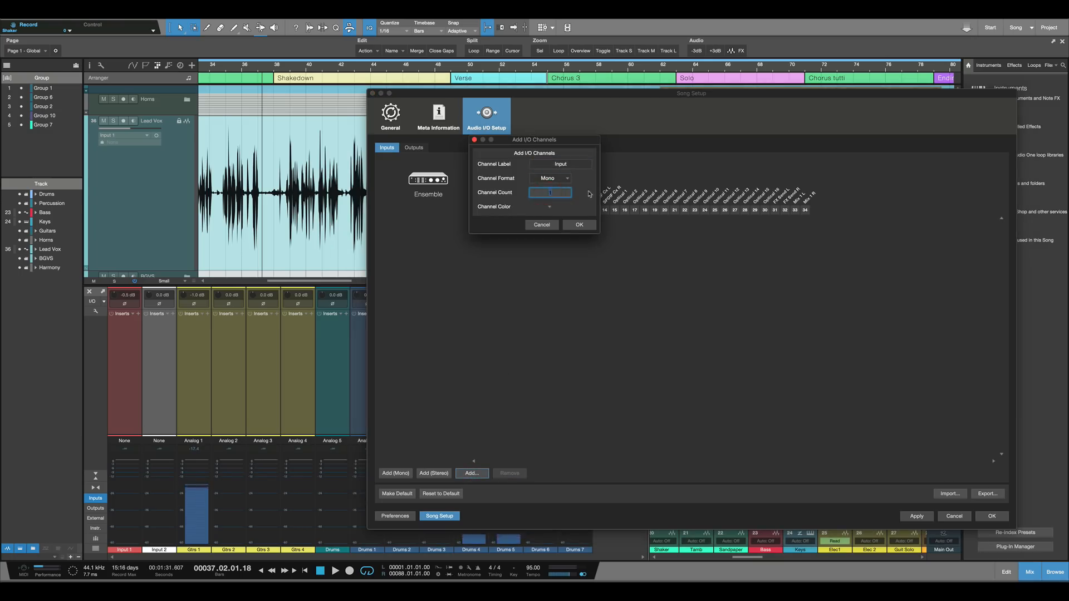
text(34)
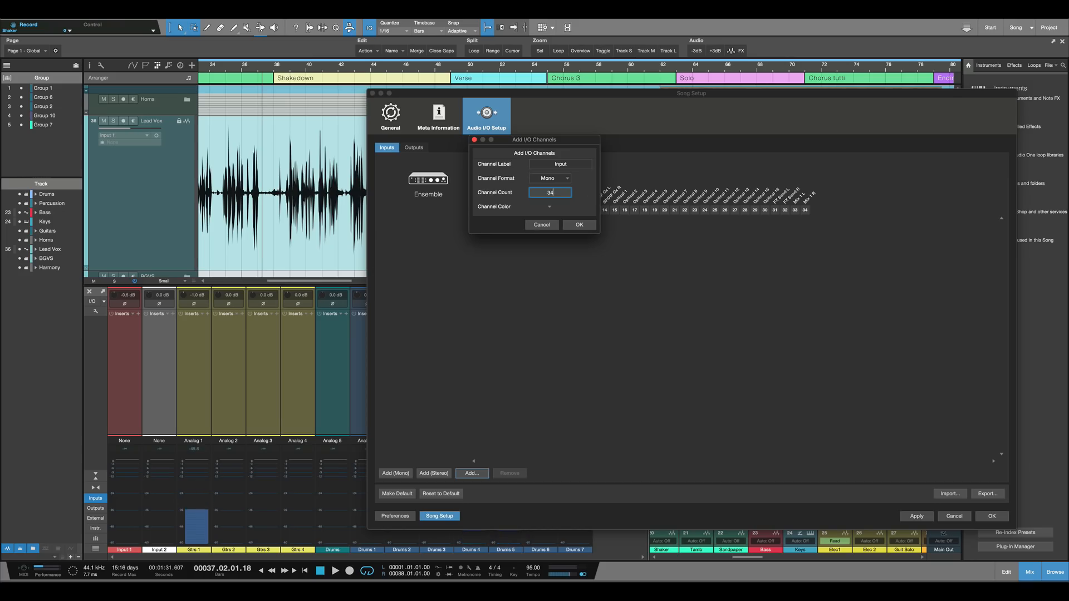
key(Return)
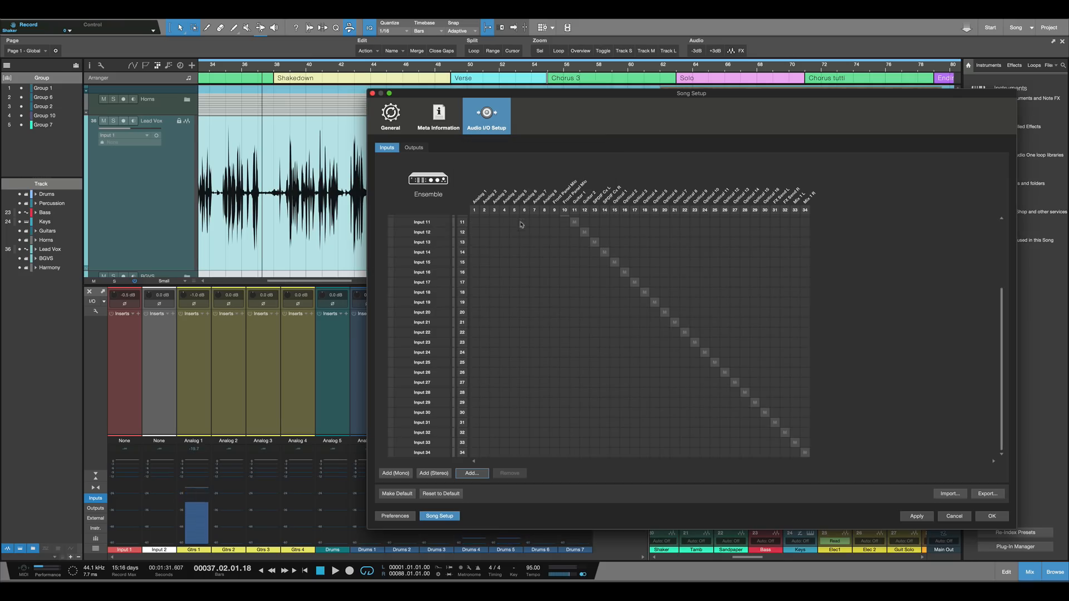
Step: Colour Input 1 red, Input 2 yellow-green and Input 3 yellow in the input list
scroll(546, 245, up, 5)
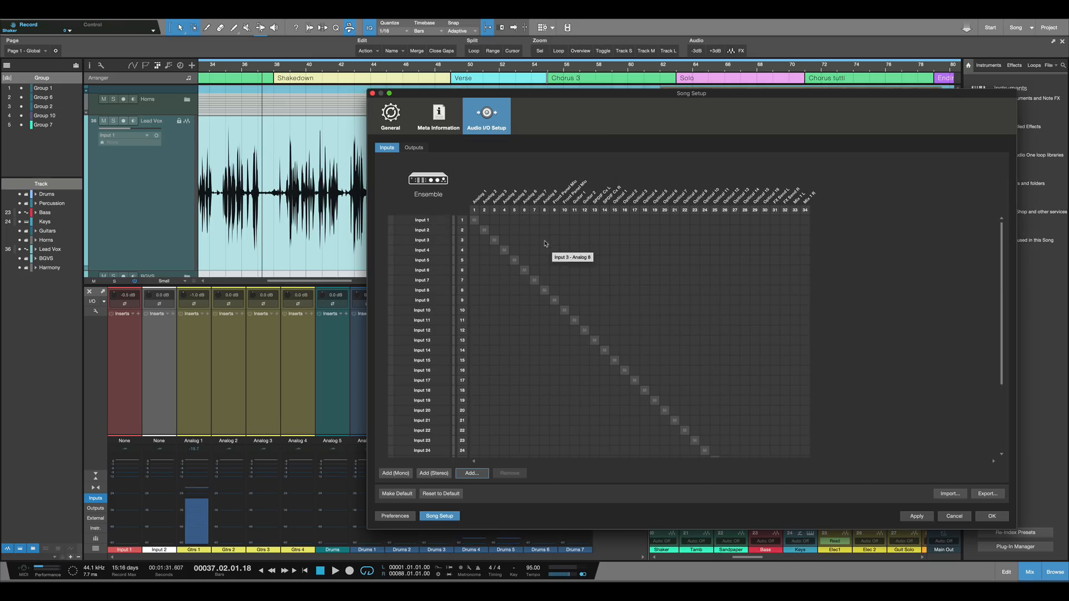
click(392, 220)
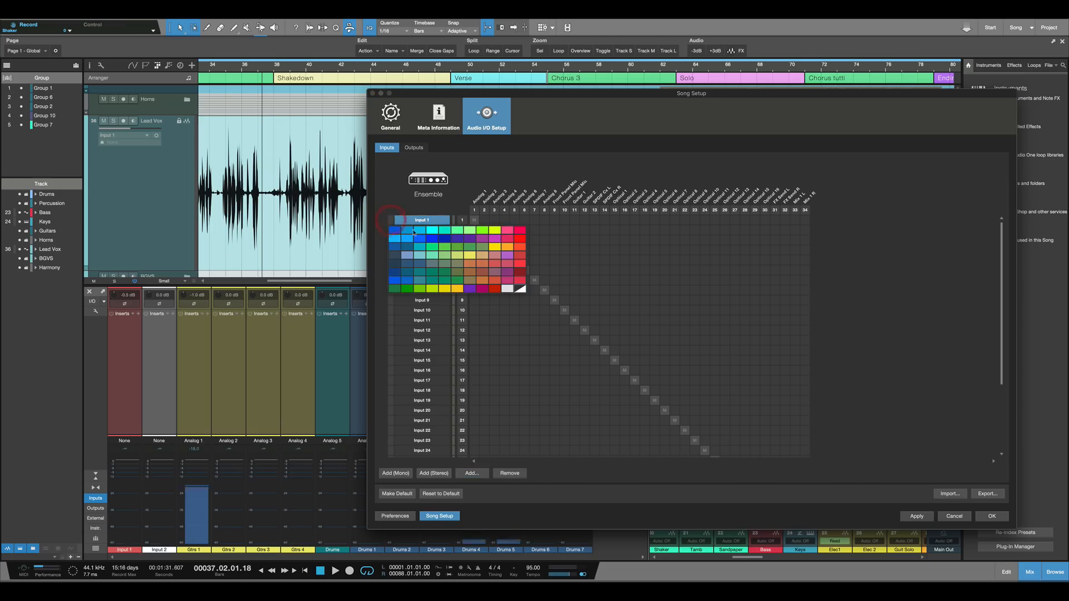
click(491, 265)
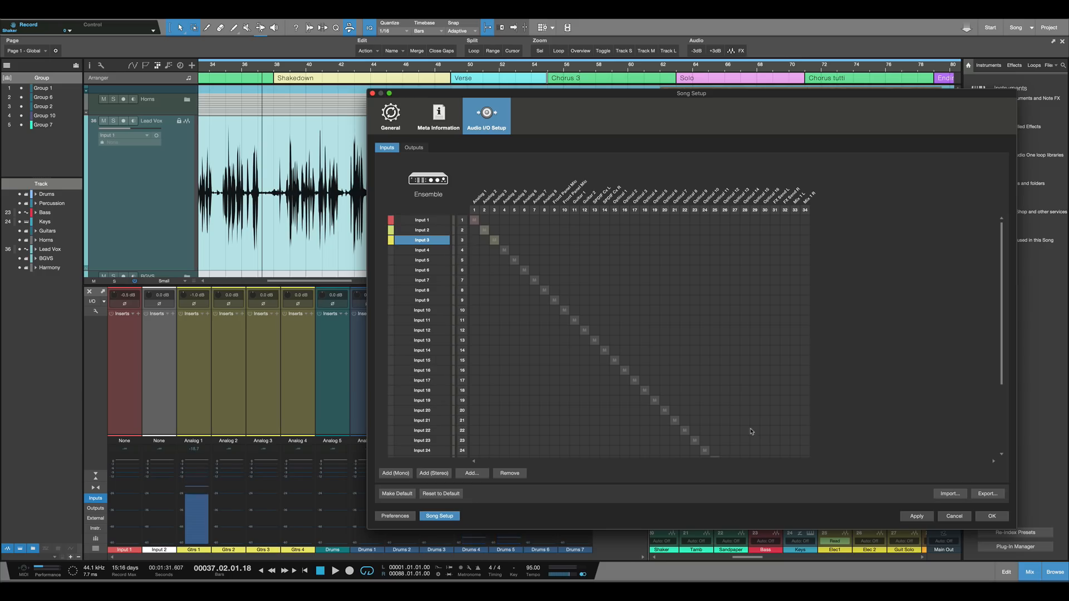
Step: Discard all pending changes in the Audio I/O Setup and return to the song
click(947, 516)
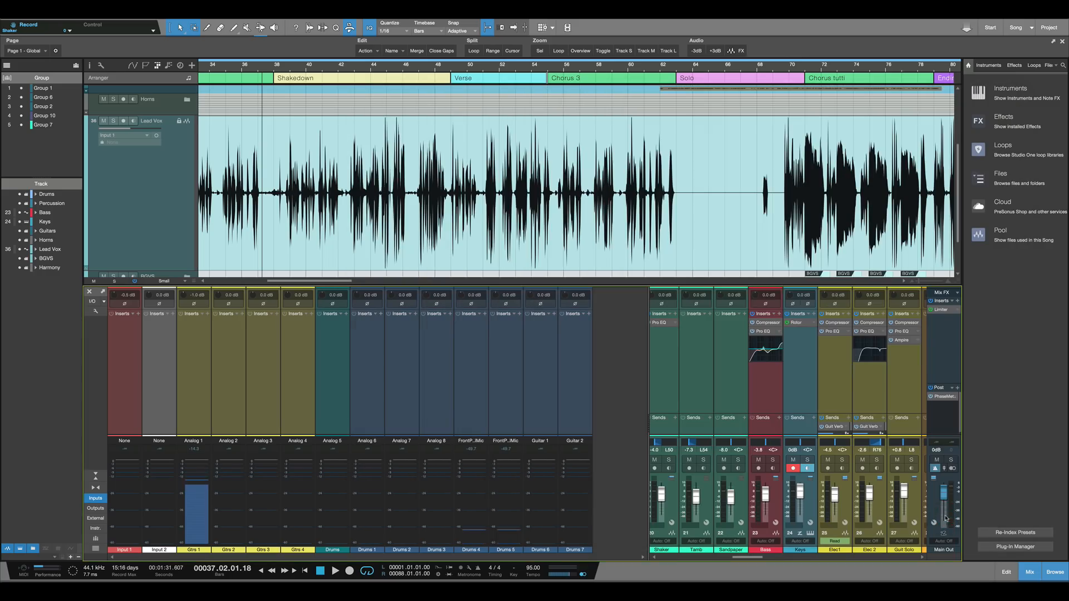
Step: Narrow the console's input section to Input 1 through Gtrs 2 and hide the input channels
mouse_move(474, 472)
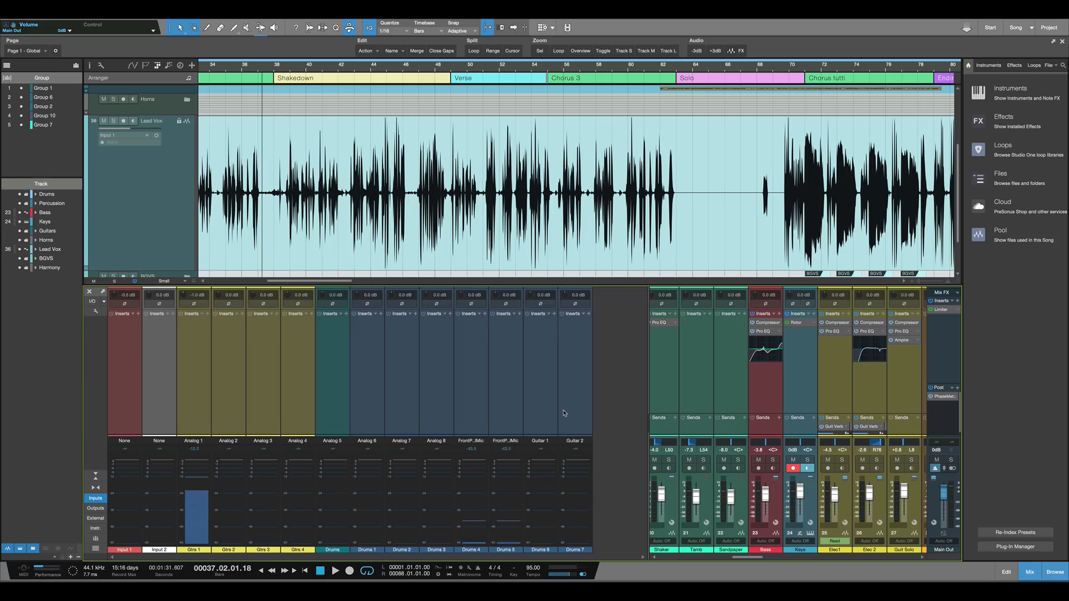
drag(644, 420, 237, 410)
drag(244, 412, 245, 411)
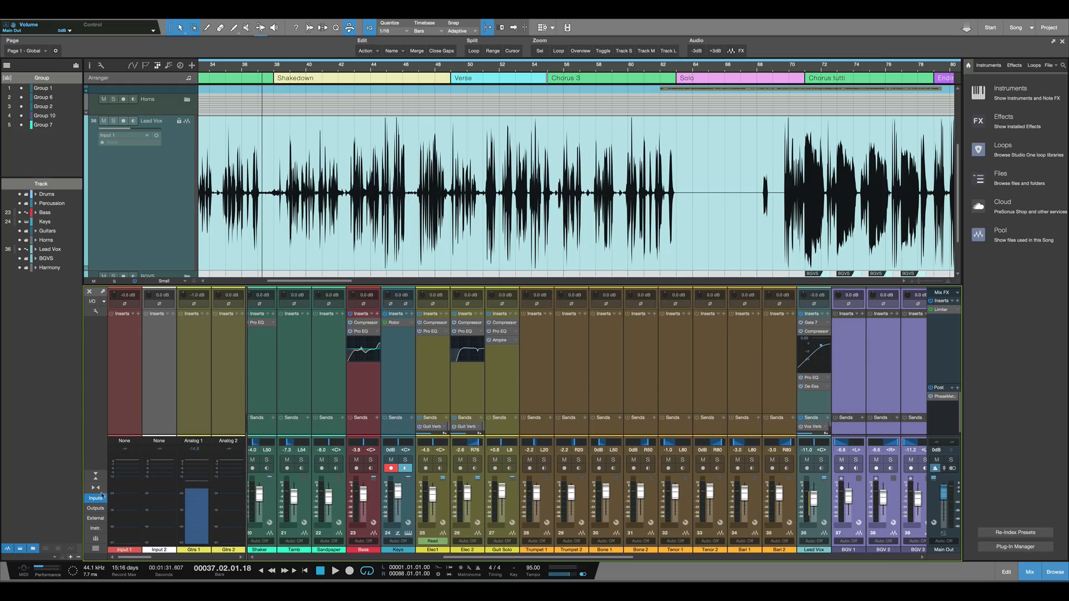
click(96, 498)
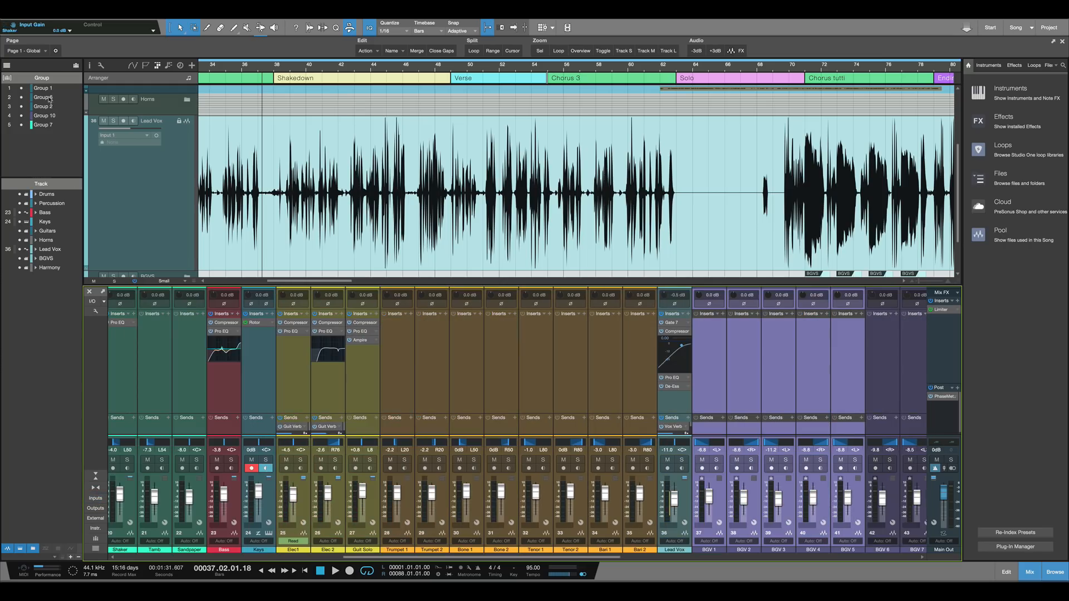
Step: Examine which track attributes can be linked in the options for Group 6, leaving them as they are
right_click(48, 98)
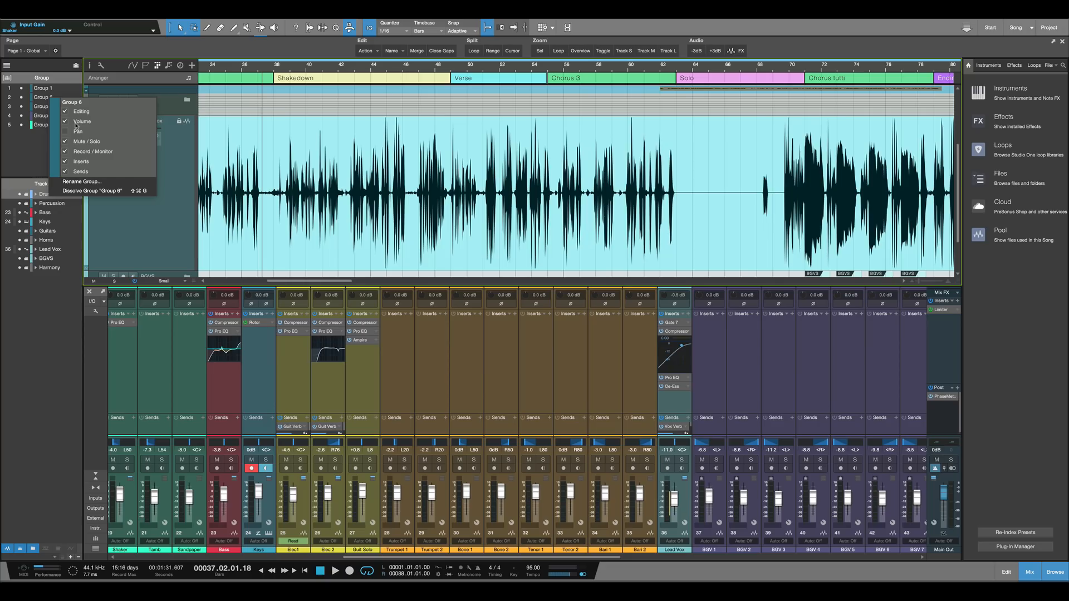
click(126, 220)
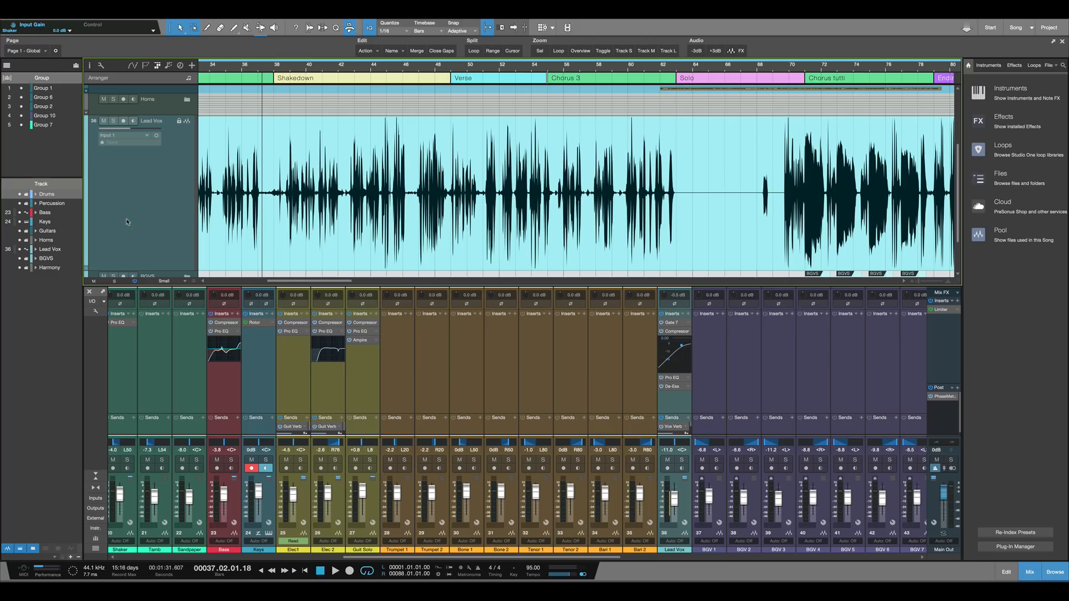